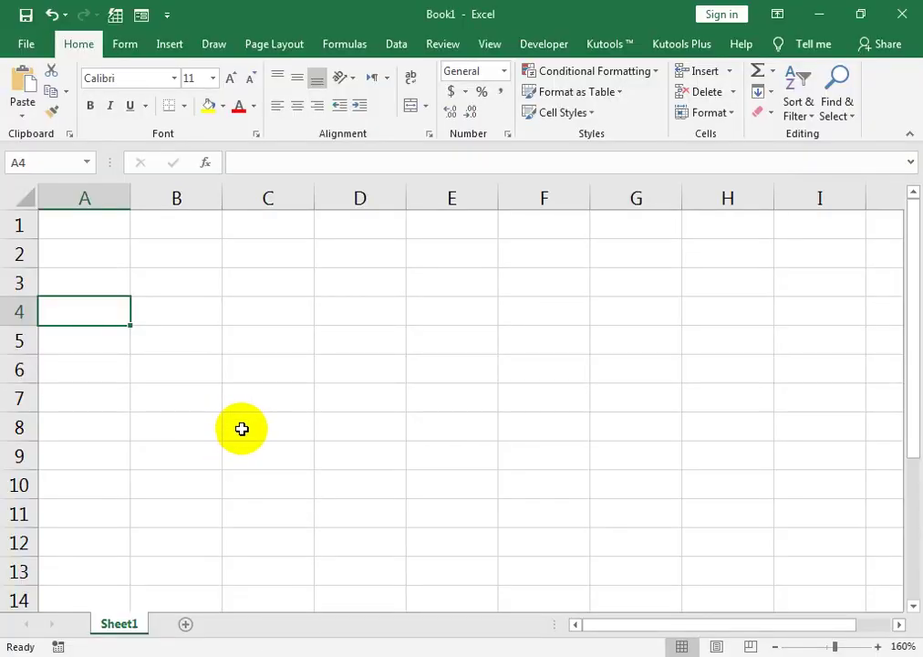
Enter Date, Style, Manpower and Working Hours in A4:D4 and autofit column D.
text(Date)
key(Tab)
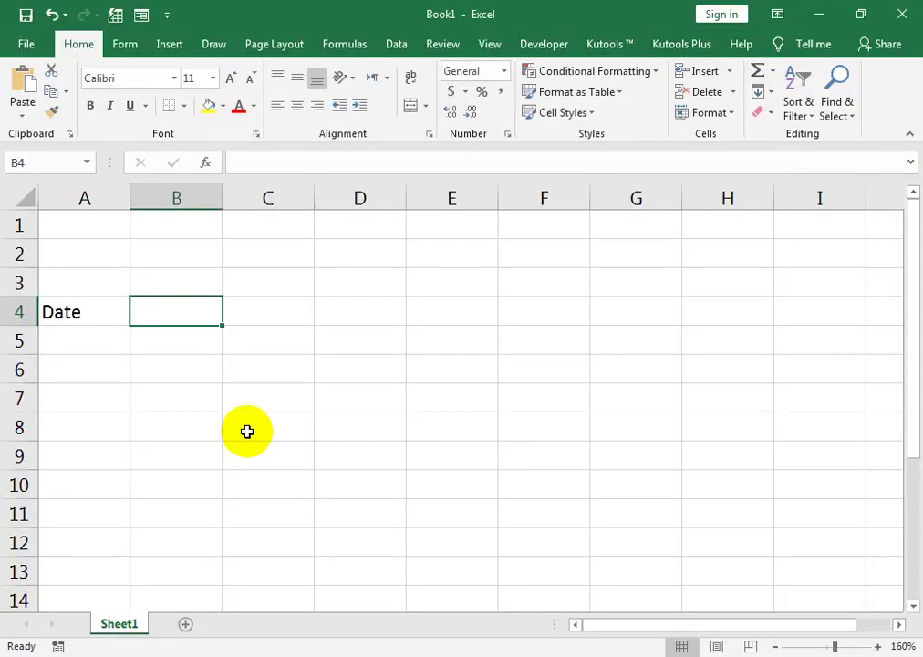
text(S)
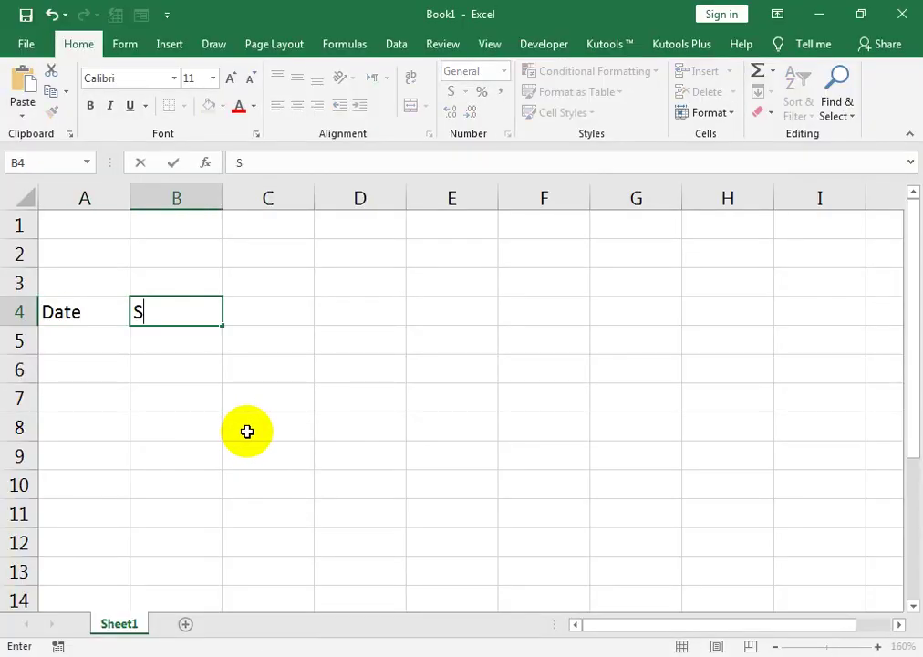
text(tyle)
key(Tab)
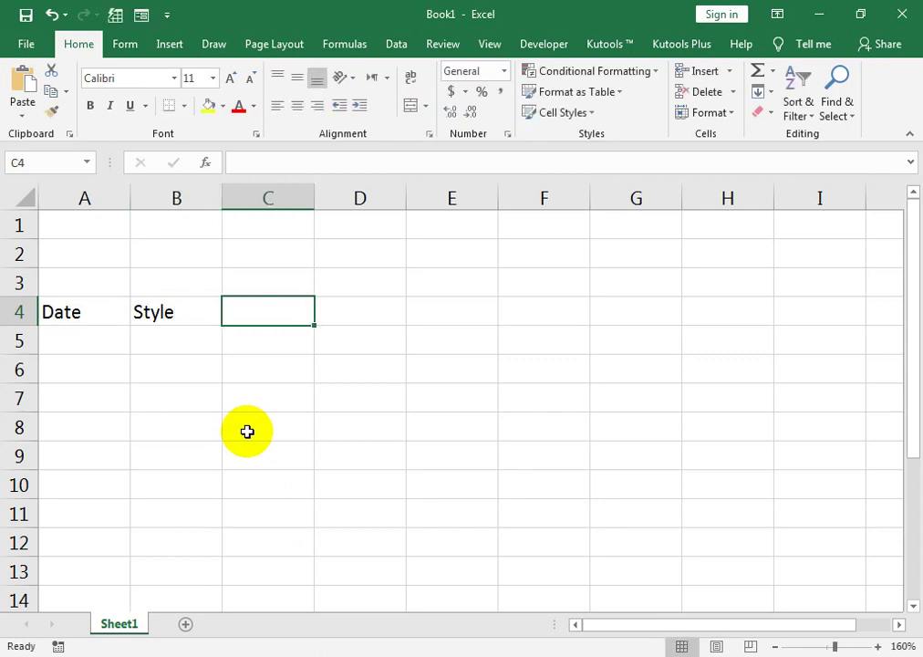
text(Ma)
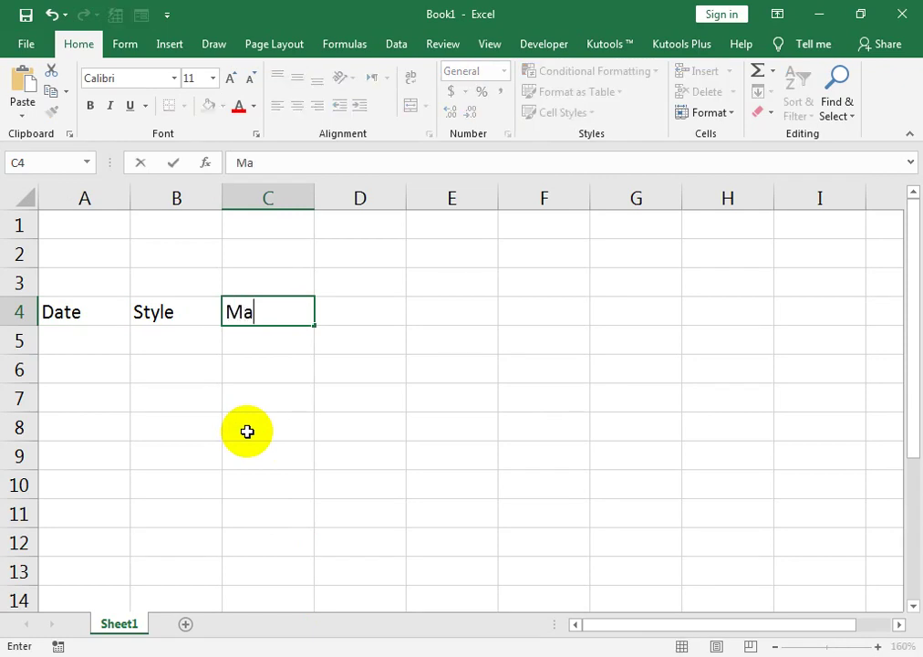
text(npower)
key(Tab)
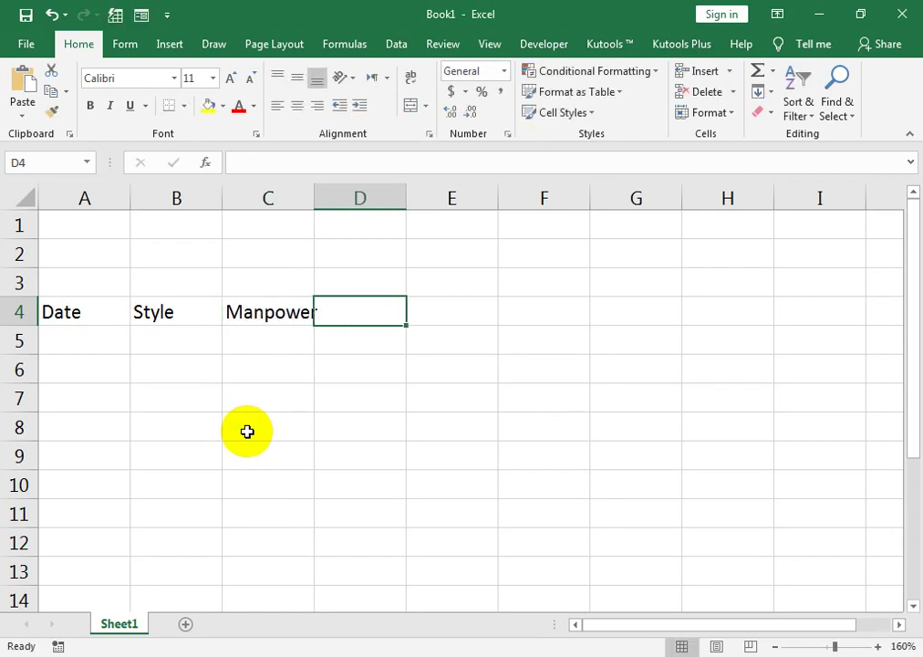
text(Working )
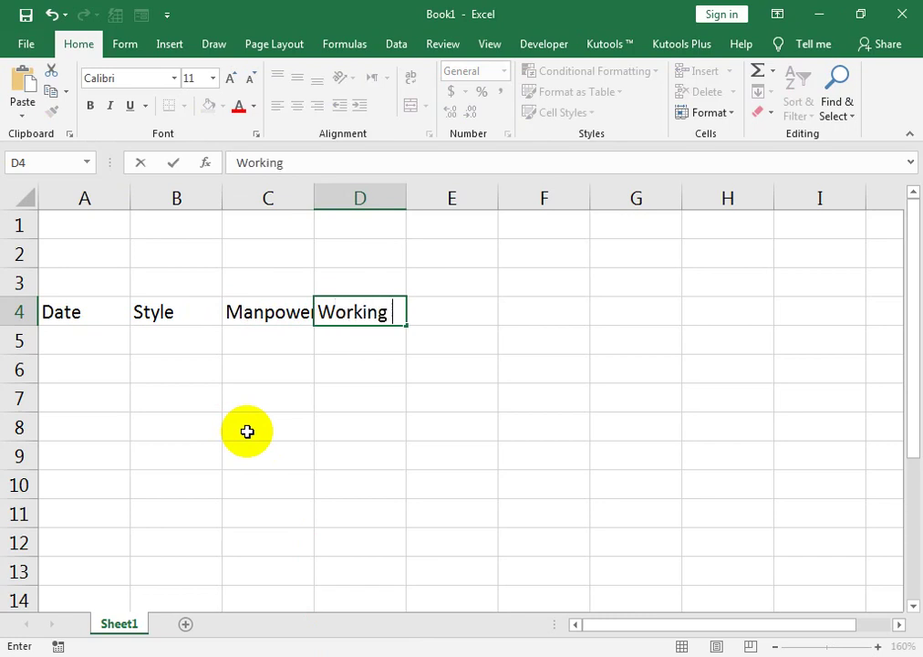
text(Hours)
key(Tab)
key(Left)
key(alt+o)
key(c)
key(a)
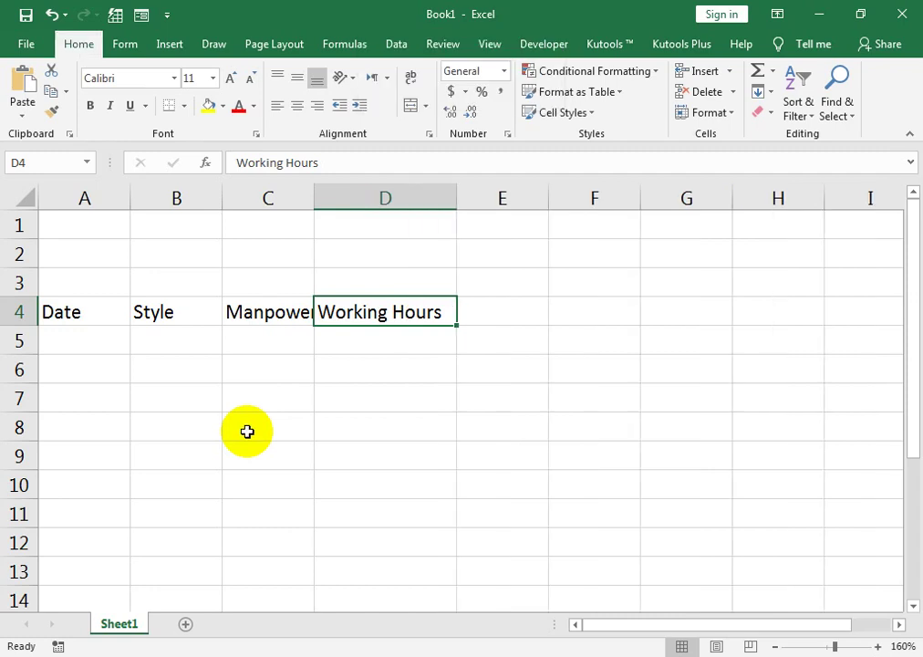
Enter the 'Line Out putProduction' heading in E4 and start editing it to add a space.
key(Right)
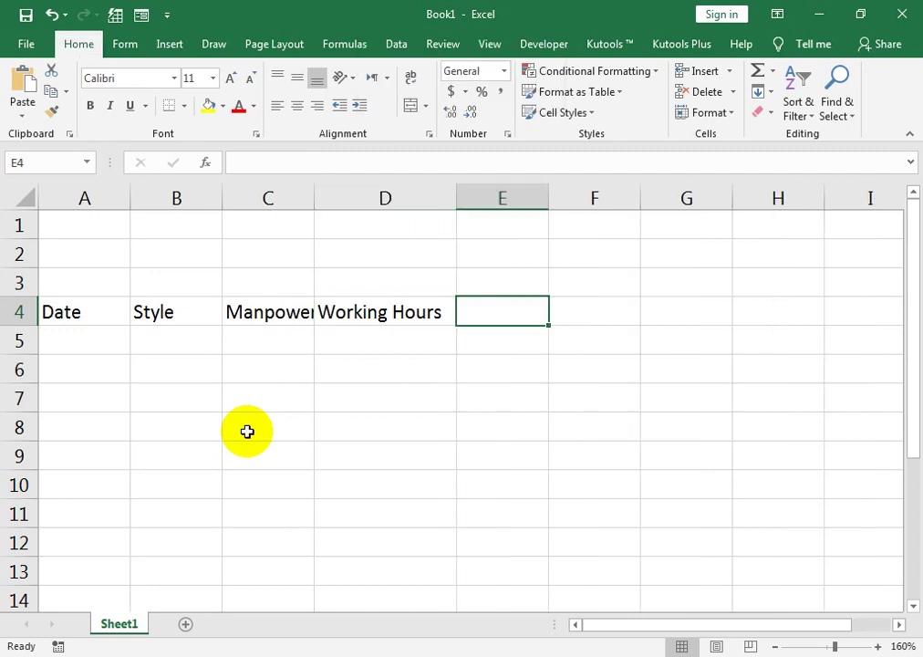
text(Li)
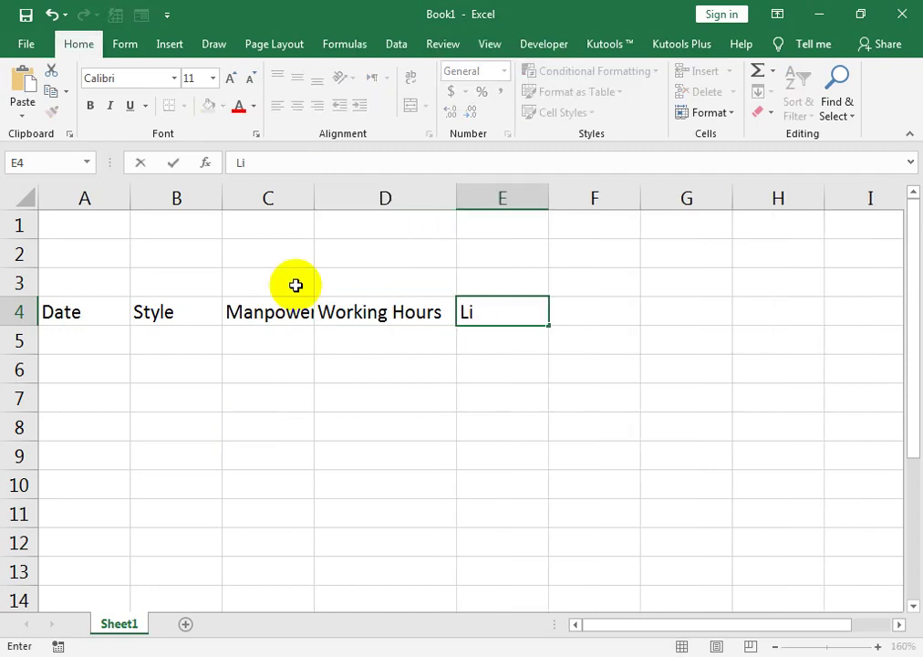
text(me)
key(BackSpace)
text(ne O)
text(ut putP)
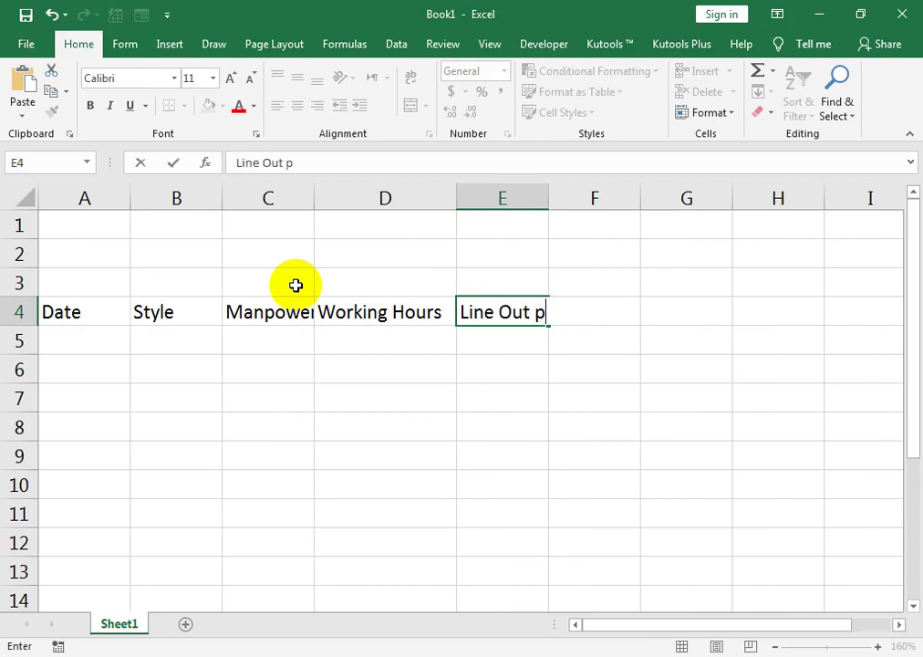
text(rod)
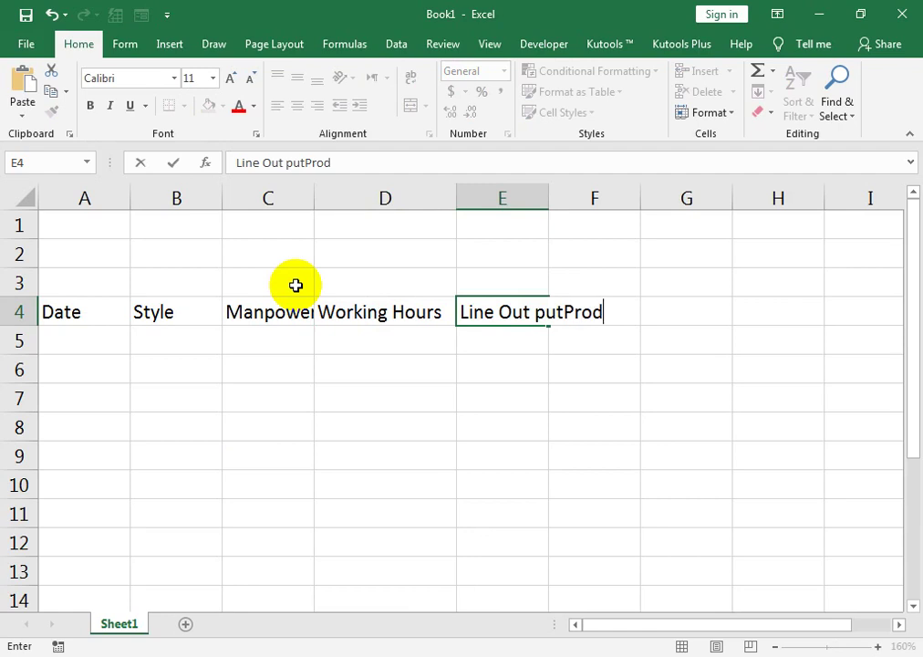
text(uction)
key(Right)
key(Left)
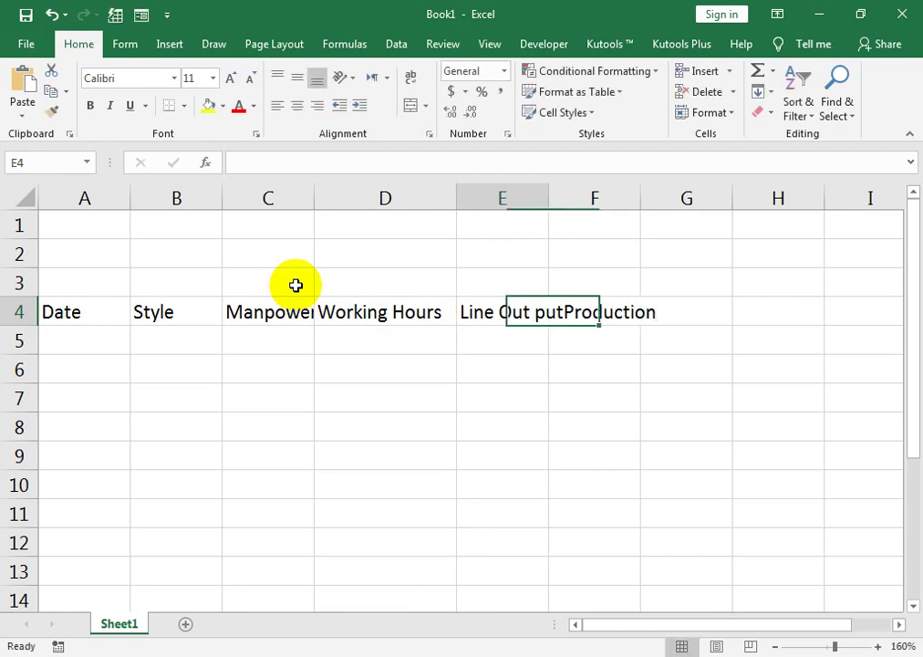
click(308, 162)
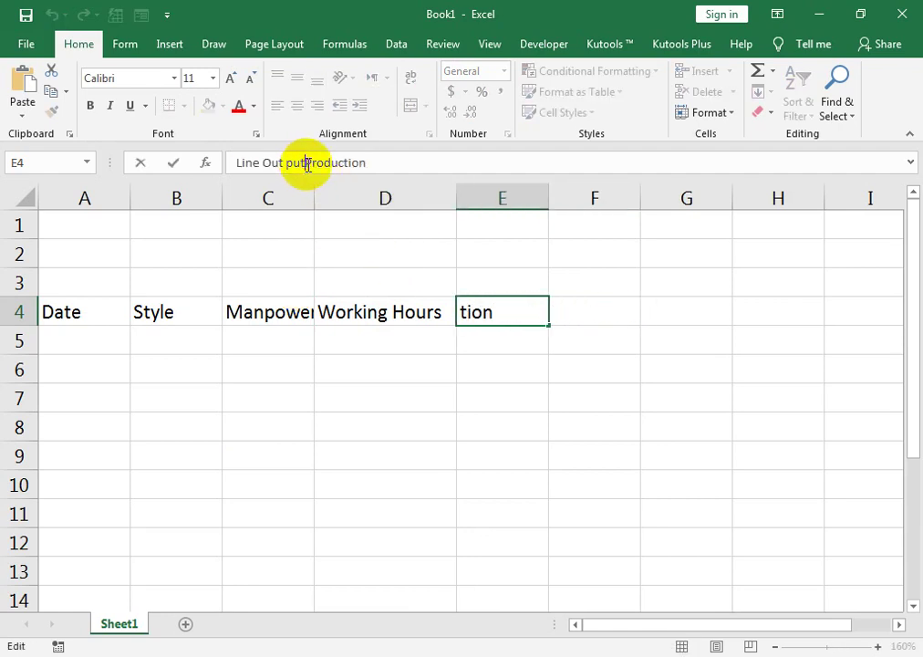
Correct E4 to 'Line Out put Production', wrap its text, and widen column E.
click(449, 378)
click(420, 313)
click(483, 313)
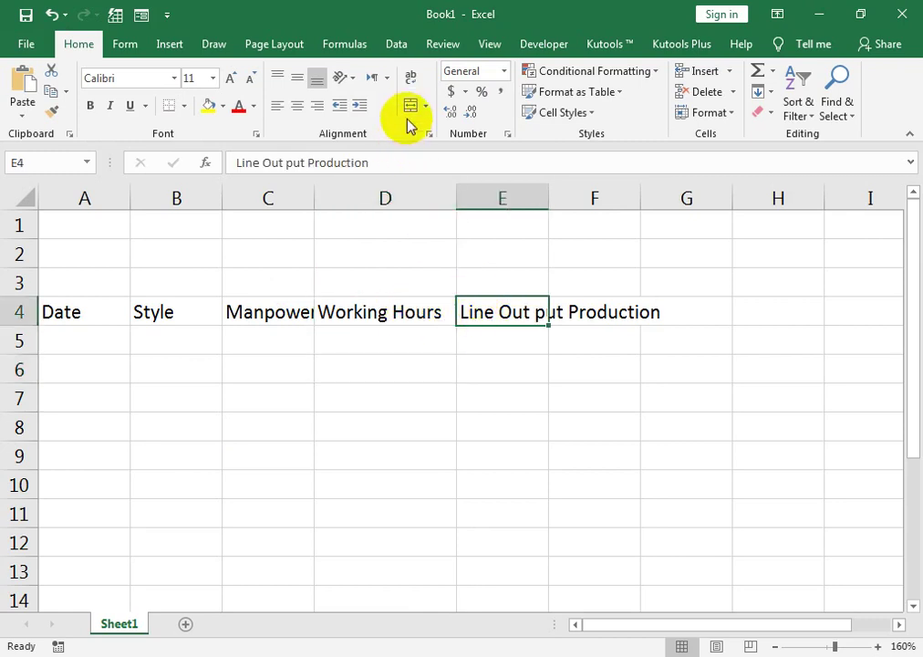
click(409, 82)
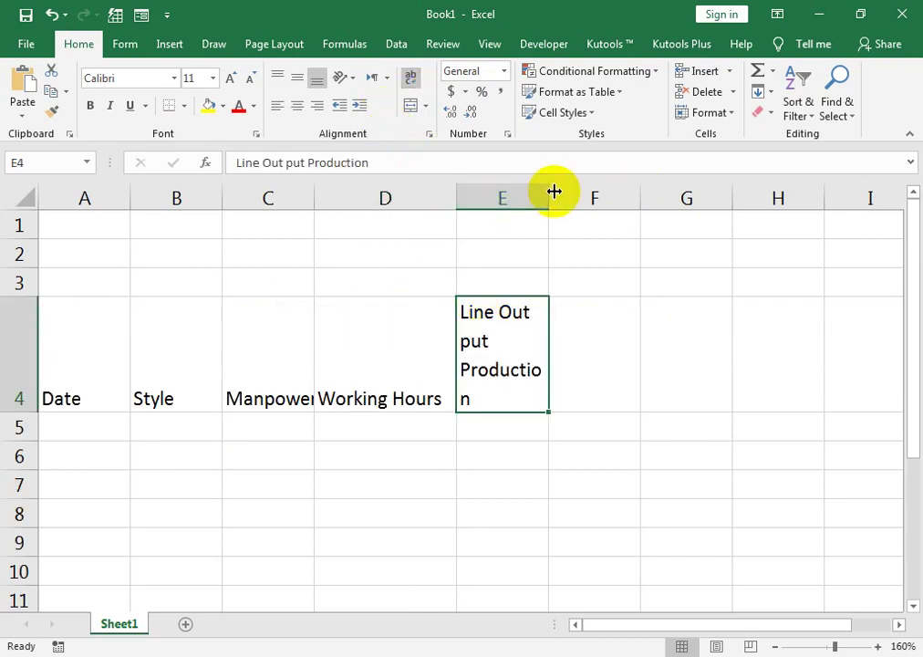
click(575, 195)
drag(550, 196, 592, 192)
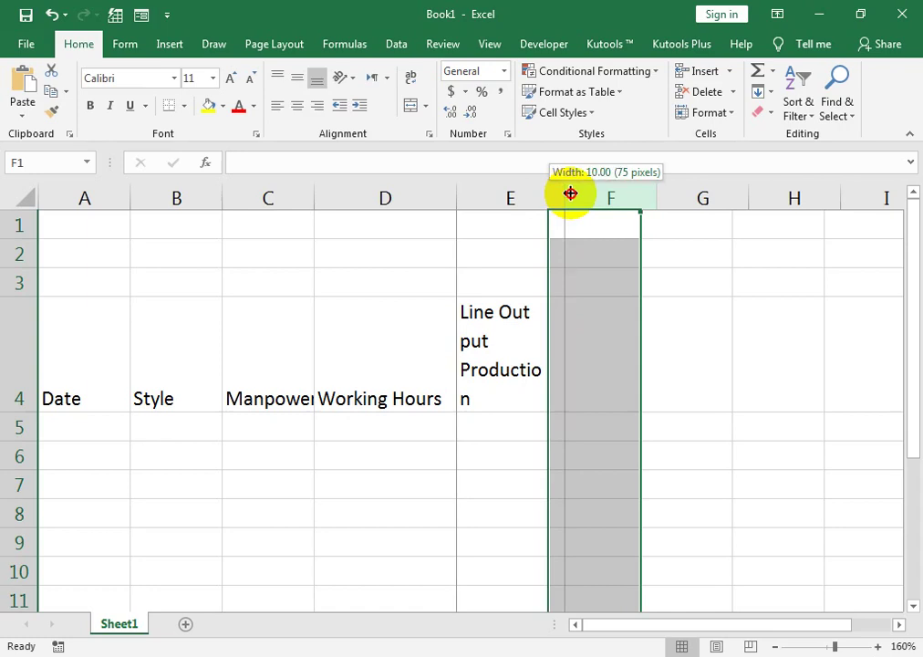
Centre the A4:E4 headings horizontally and vertically and shrink their font to size 9.
mouse_move(109, 369)
mouse_down()
mouse_move(164, 400)
mouse_move(547, 399)
mouse_up()
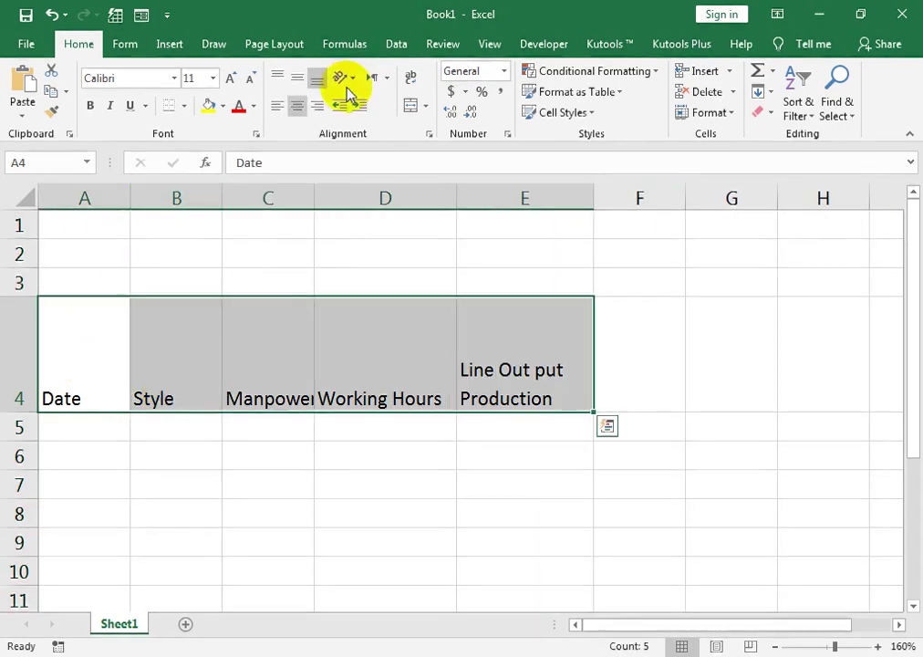
click(298, 105)
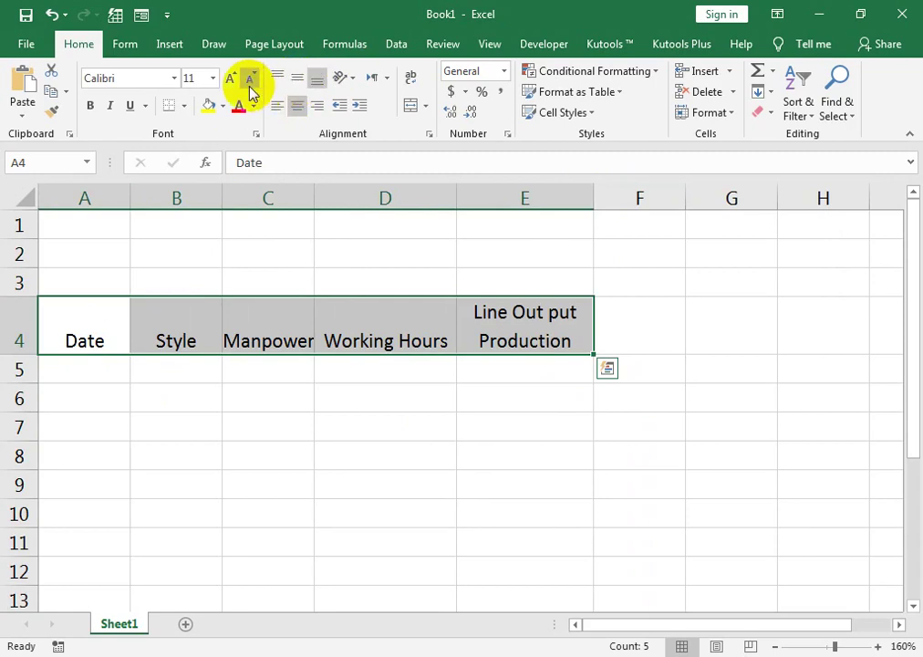
click(250, 79)
click(250, 79)
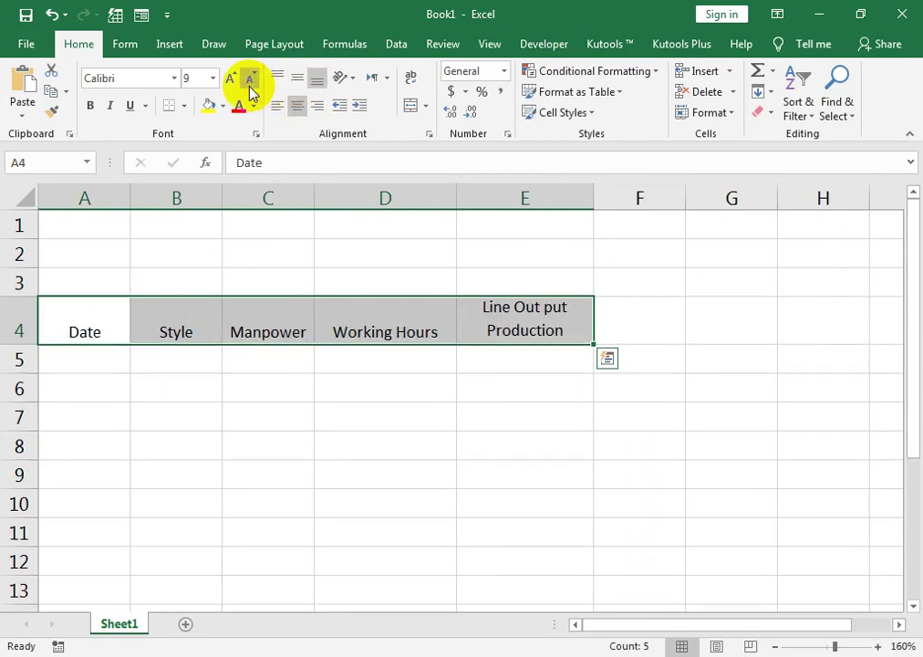
click(297, 78)
click(624, 321)
double_click(631, 322)
Enter the 'Gamrnets sam' heading in F4 and wrap it.
text(F)
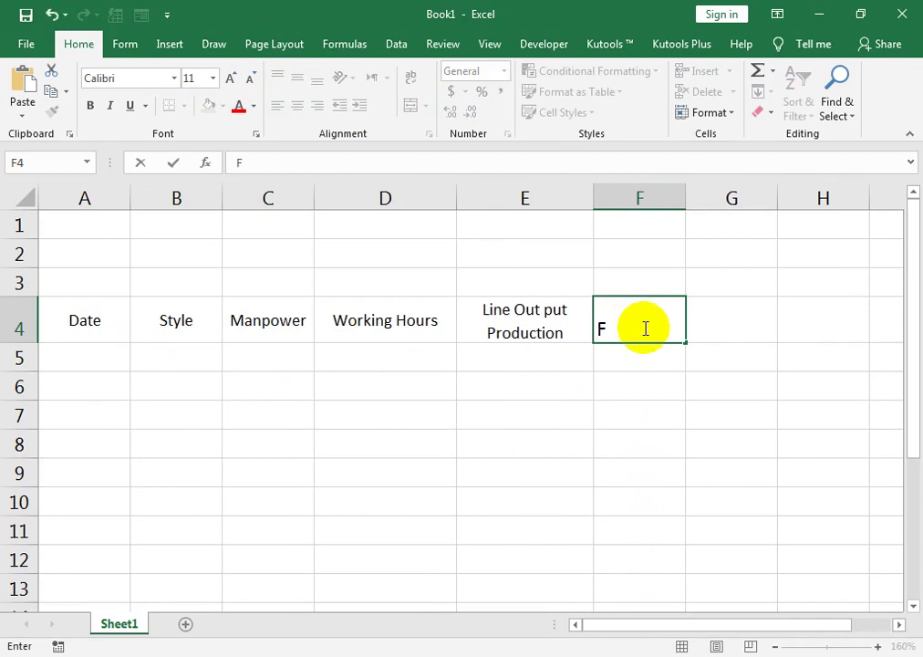
text(mrnets)
text( sam)
key(Return)
click(644, 327)
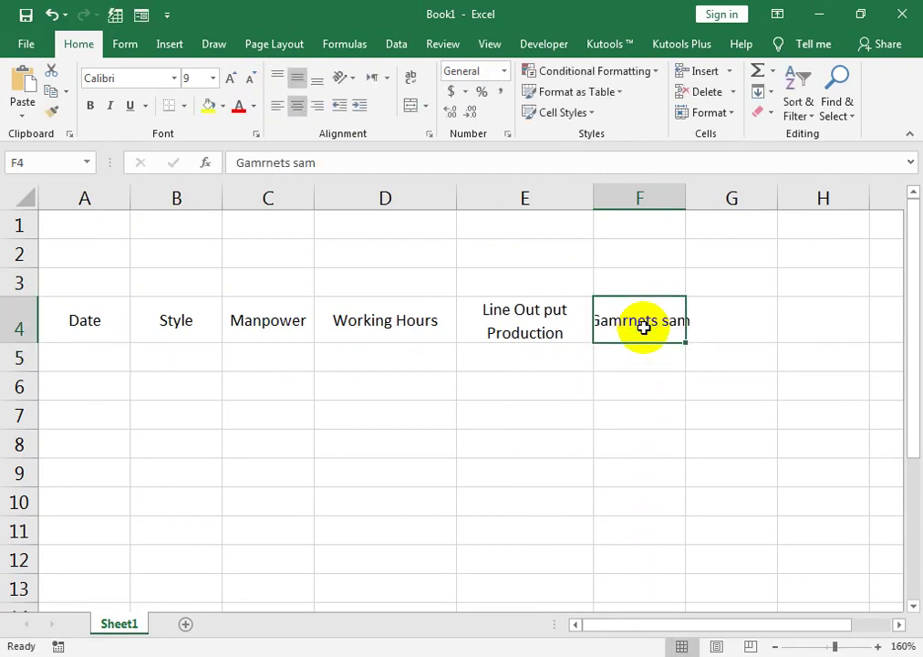
click(410, 78)
Enter 'Totol Minute Attendend' in G4 and 'Total Minute Produces' in H4, wrapping G4.
click(746, 330)
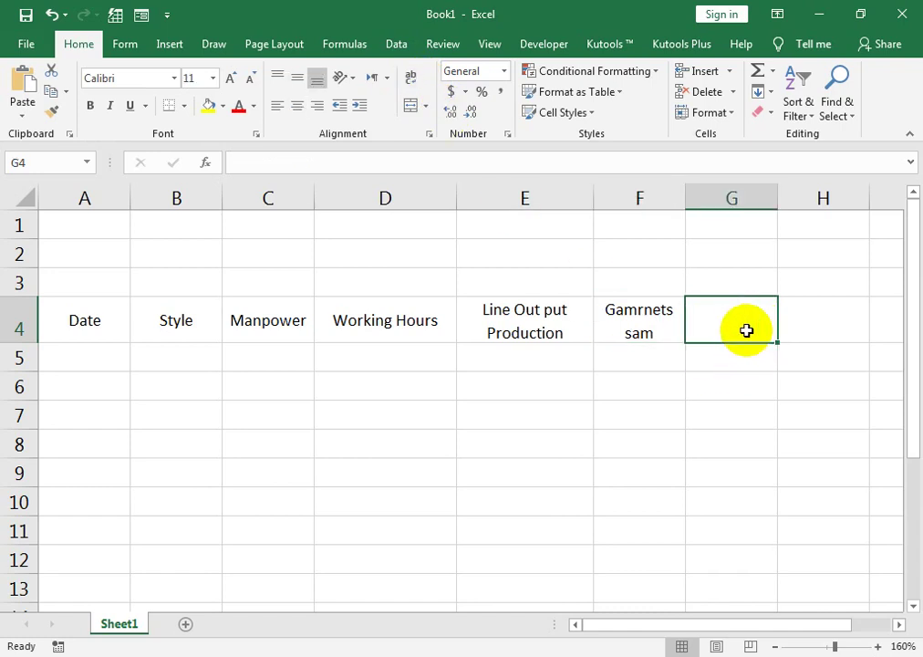
text(Totoal)
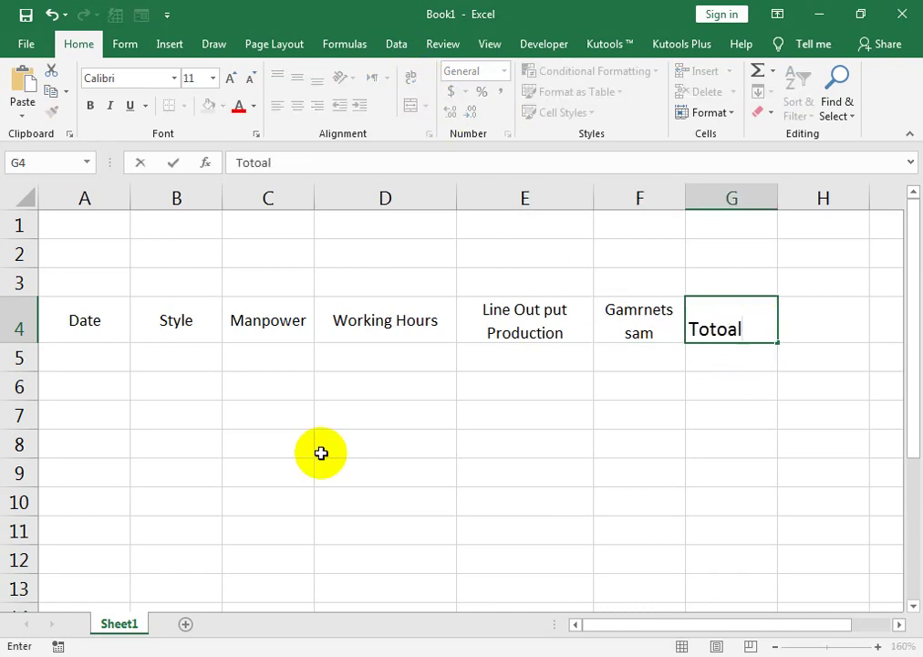
key(BackSpace)
key(BackSpace)
text(l Min)
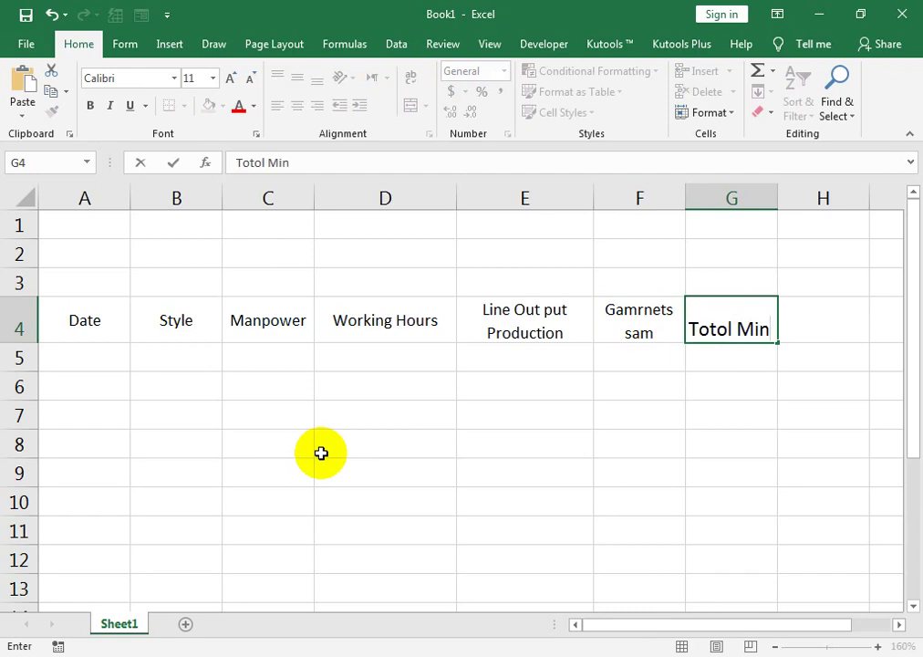
text(ute Atte)
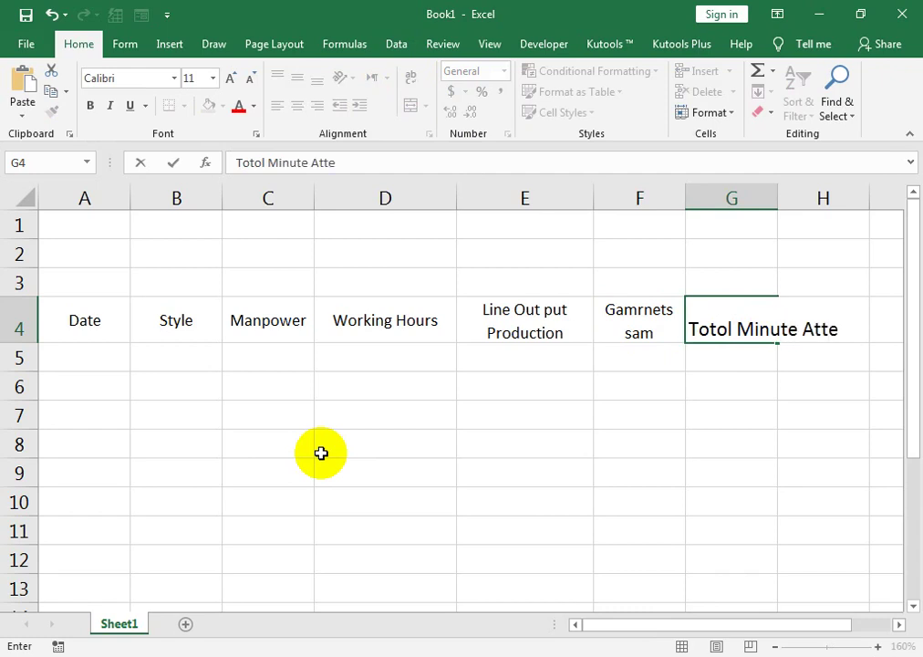
text(ndaned)
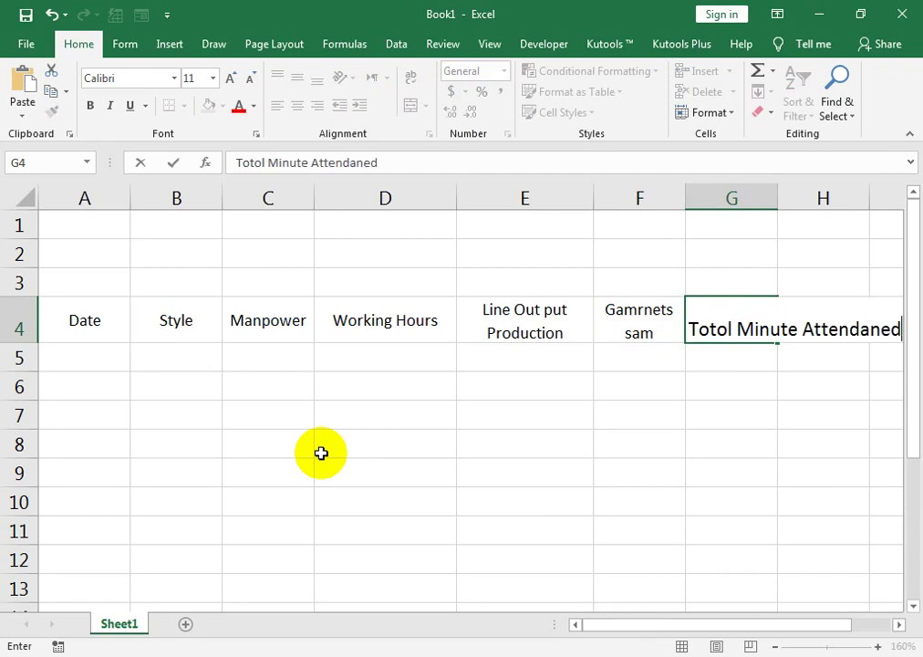
key(BackSpace)
key(BackSpace)
key(BackSpace)
text(nd)
key(Tab)
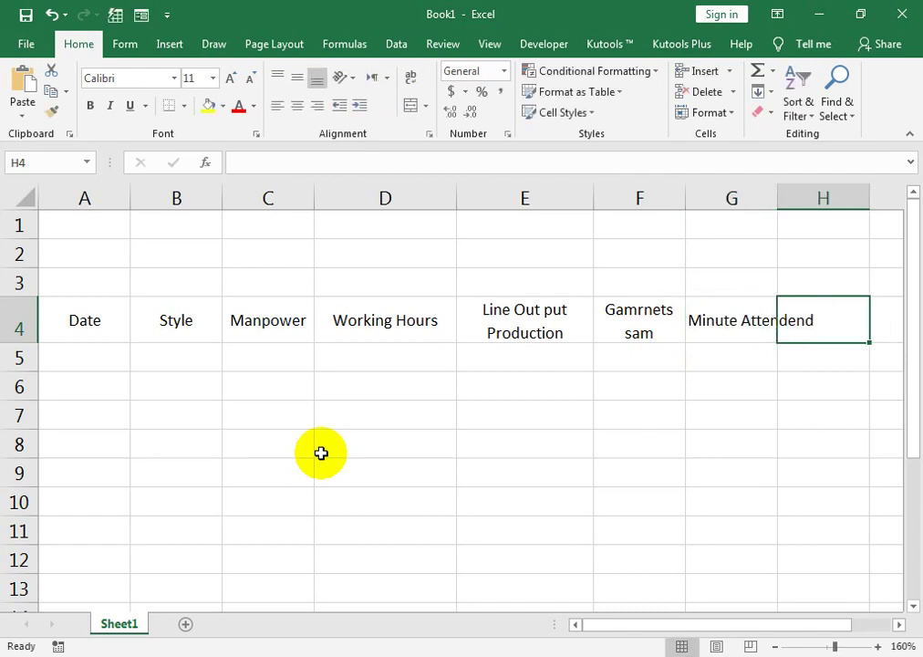
text(Total Minute O)
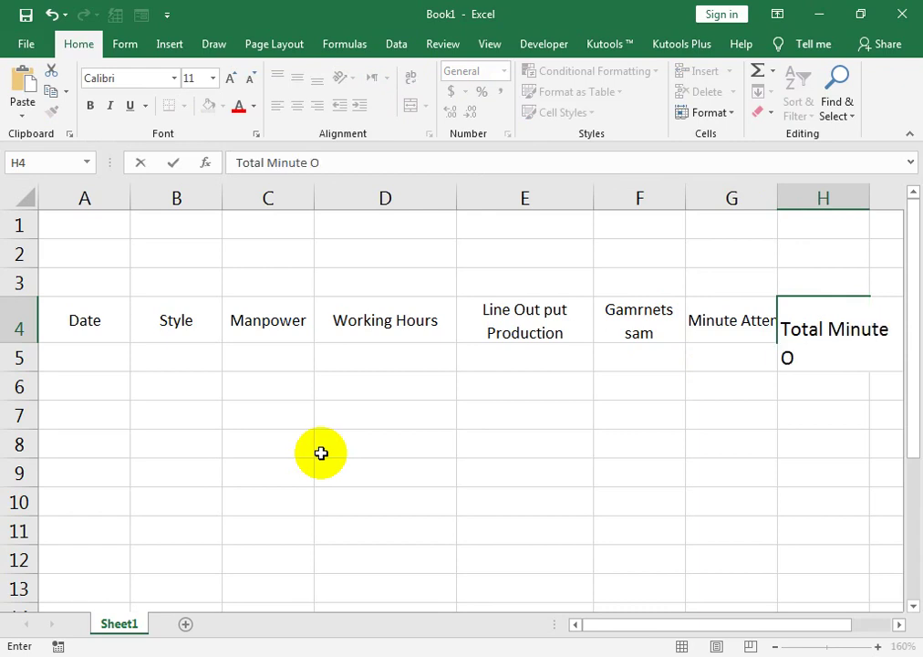
key(BackSpace)
text(Produces)
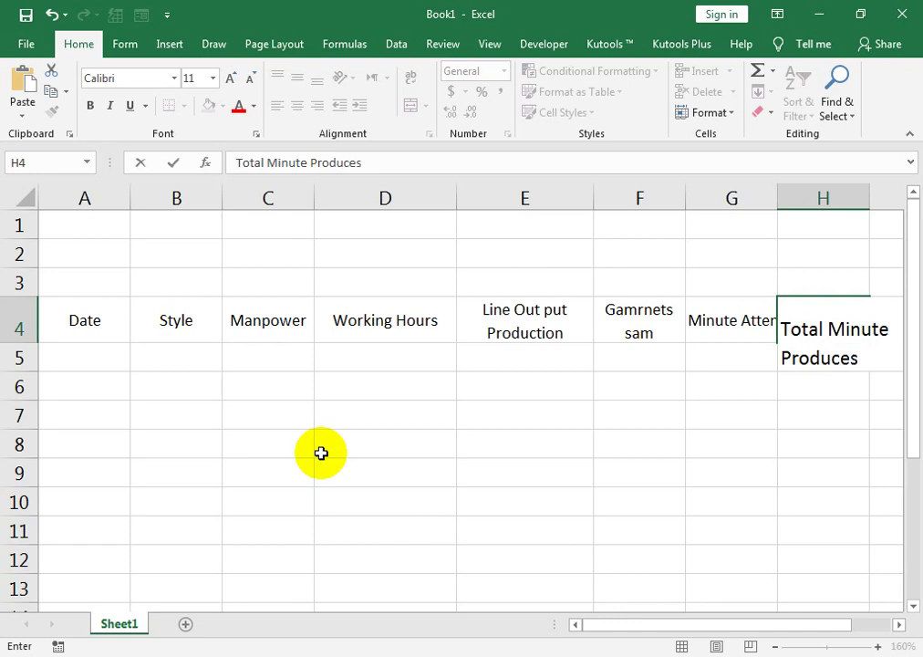
key(Return)
key(Left)
key(Up)
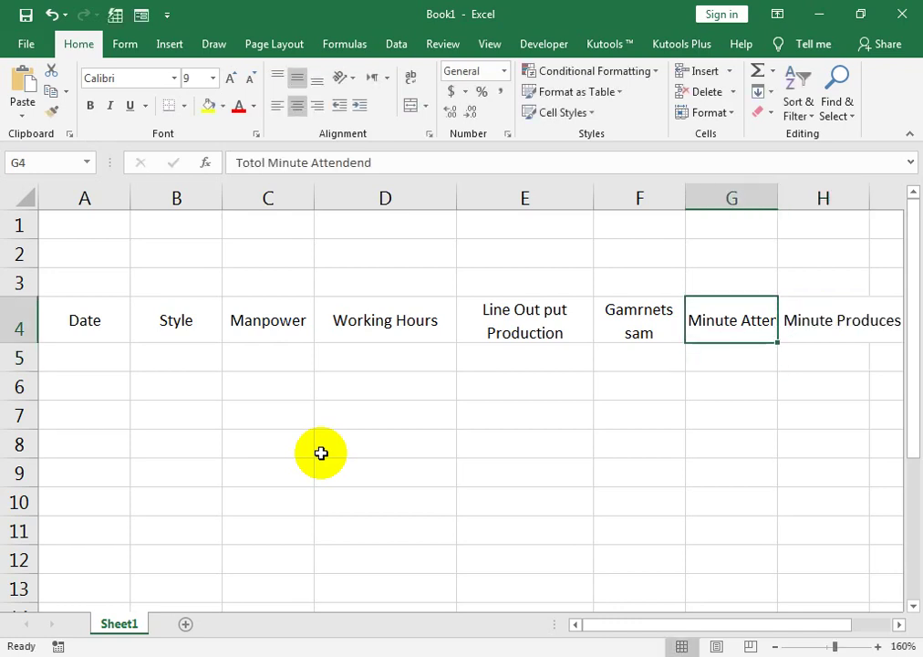
click(410, 77)
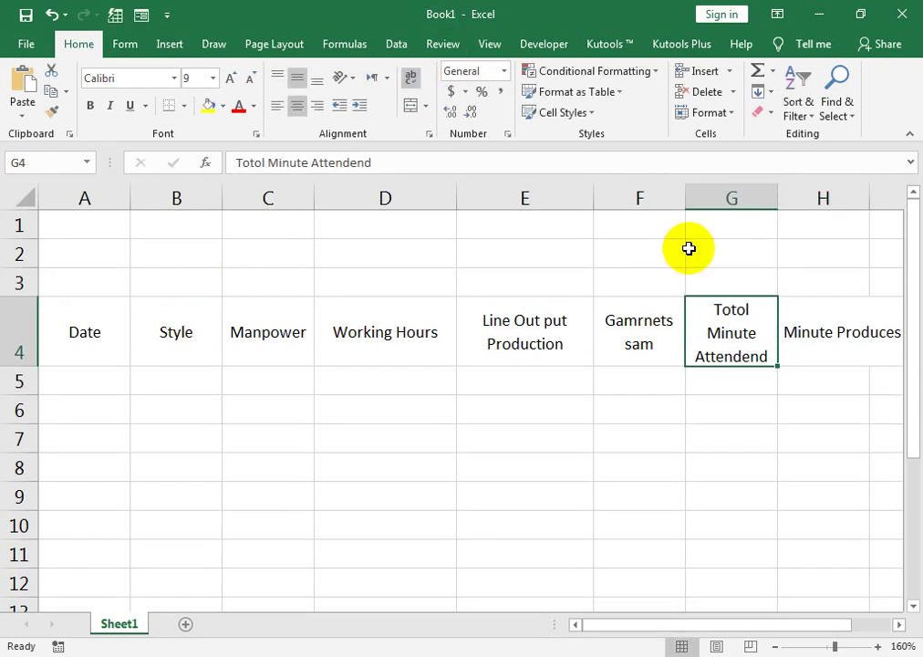
Wrap the H4 heading and correct it to 'Total Minute Produced'.
click(799, 321)
click(412, 80)
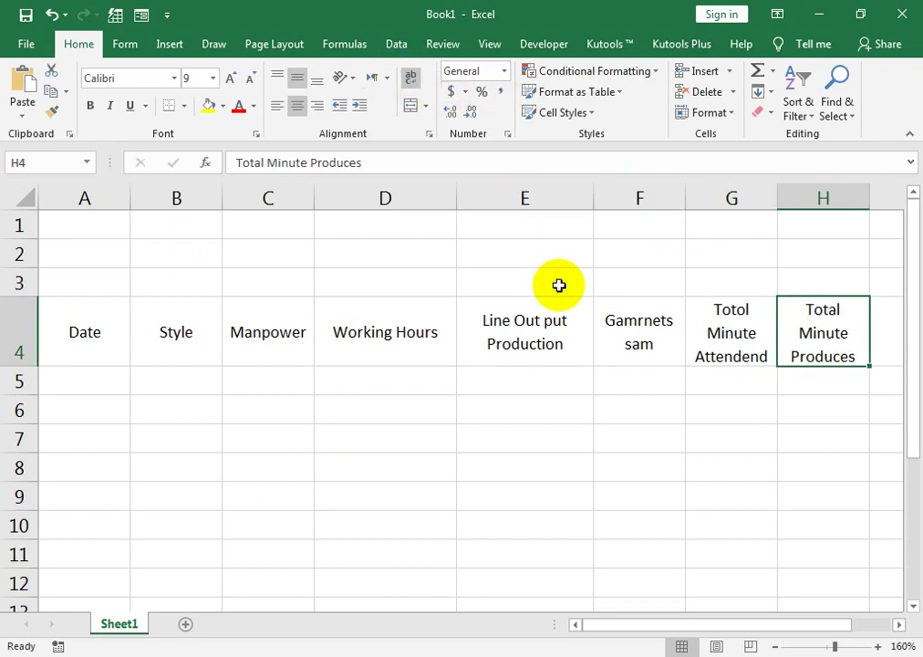
key(F2)
key(BackSpace)
text(d)
key(Return)
key(Right)
key(Up)
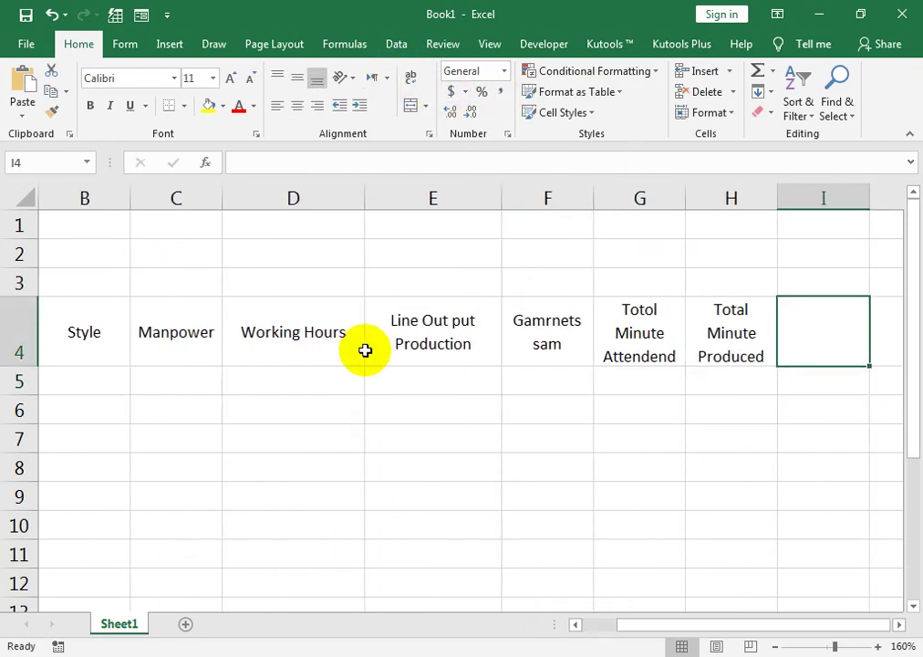
Enter a wrapped 'Line efficiency %' heading in I4.
text(Lione)
key(BackSpace)
key(BackSpace)
text(ne eff)
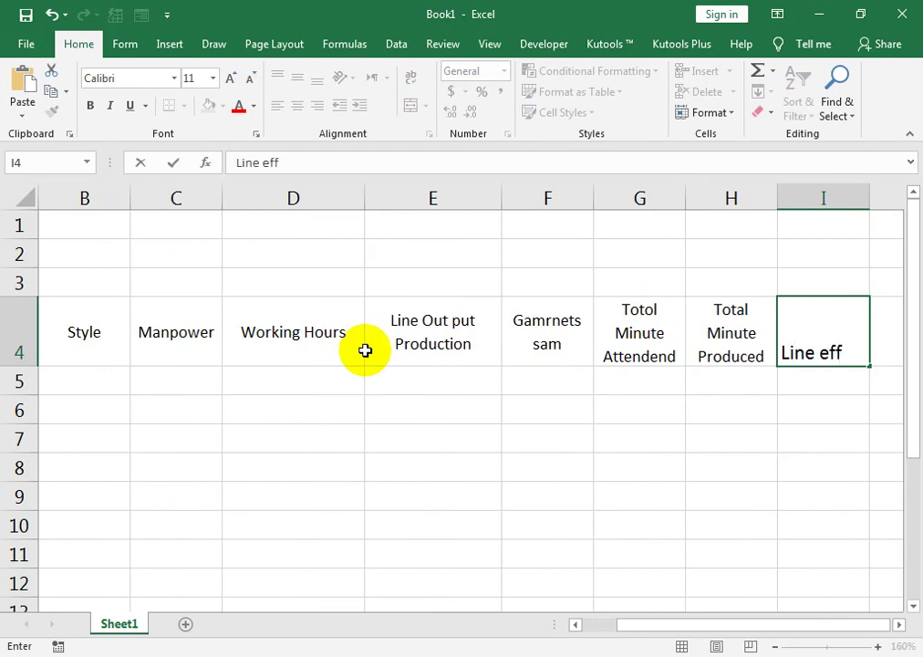
text(iciency)
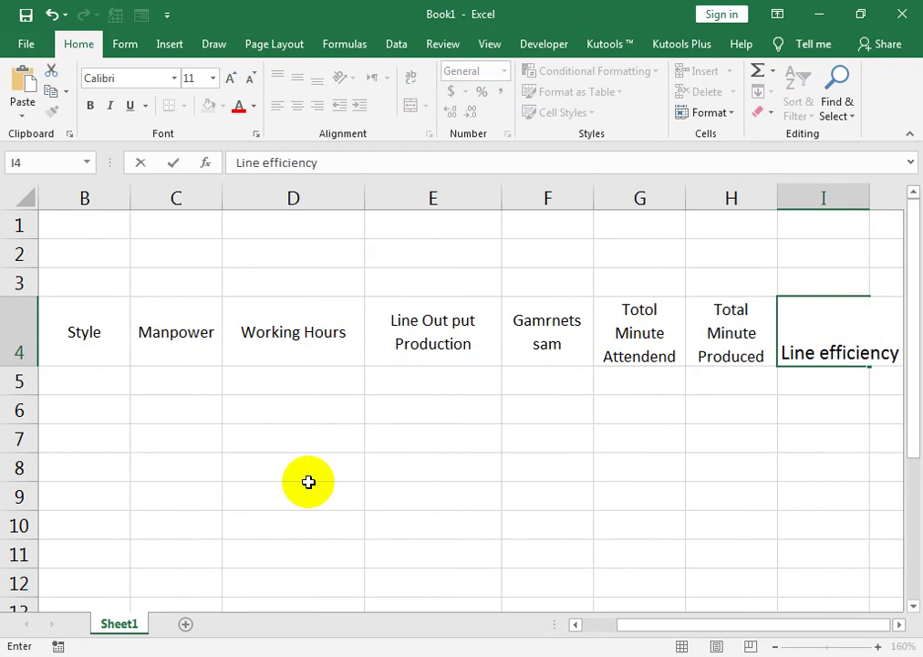
text( %)
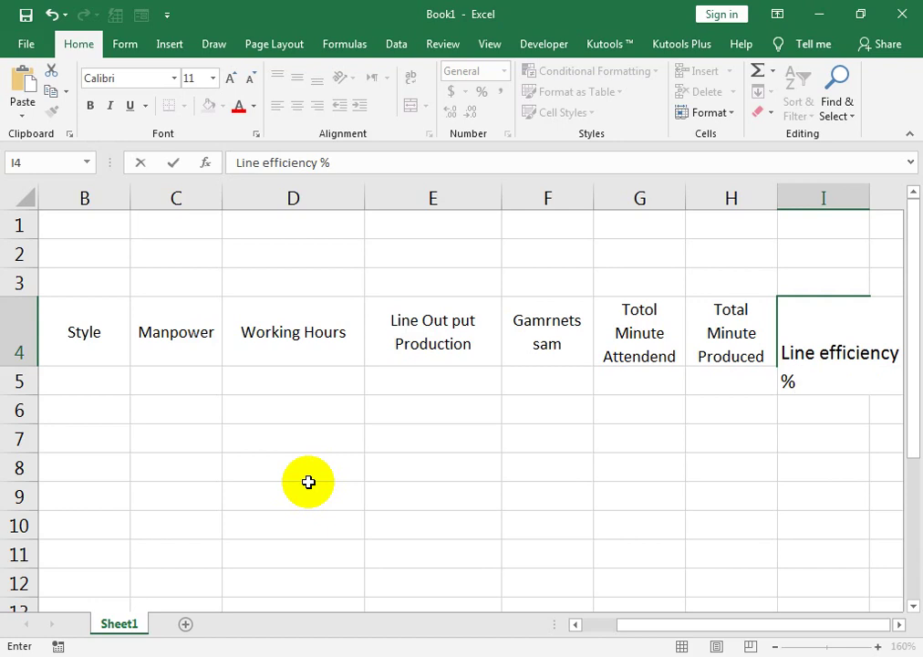
key(Return)
click(803, 326)
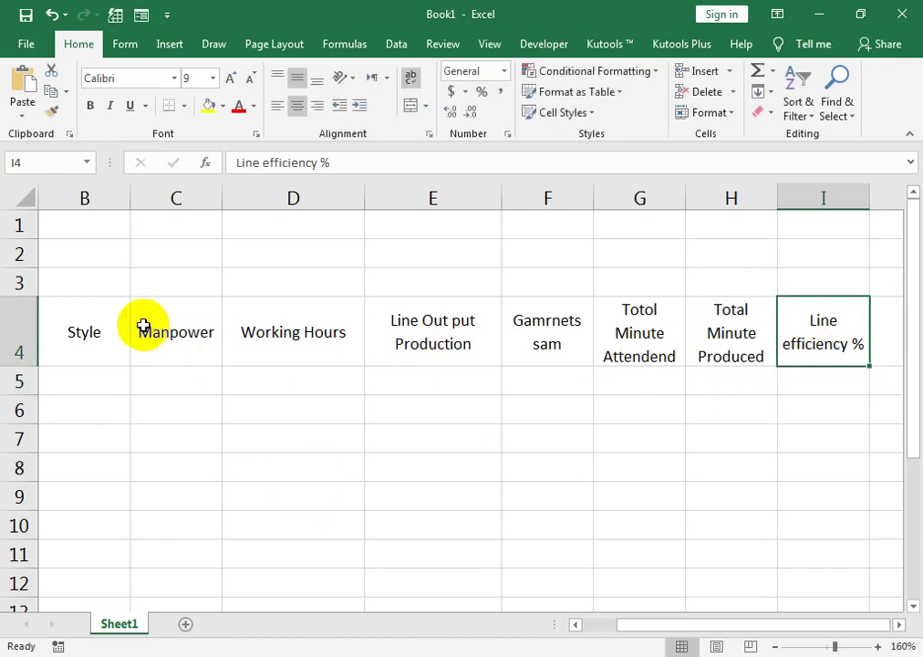
key(ctrl+Left)
key(ctrl+shift+Right)
key(ctrl+shift+Down)
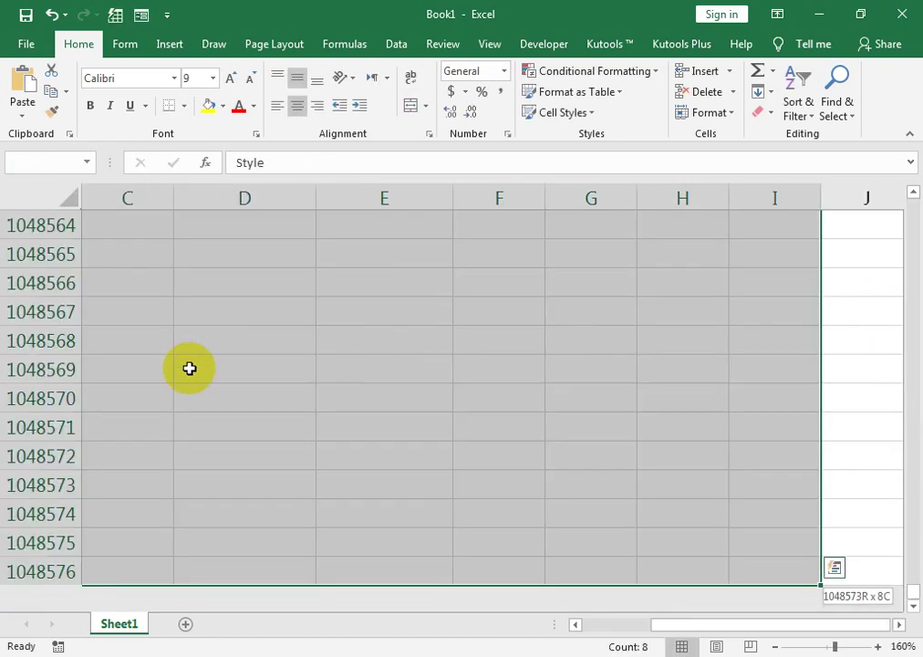
Apply All Borders to the range B4:I10.
key(ctrl+shift+Up)
key(shift+Down)
key(shift+Down)
key(shift+Down)
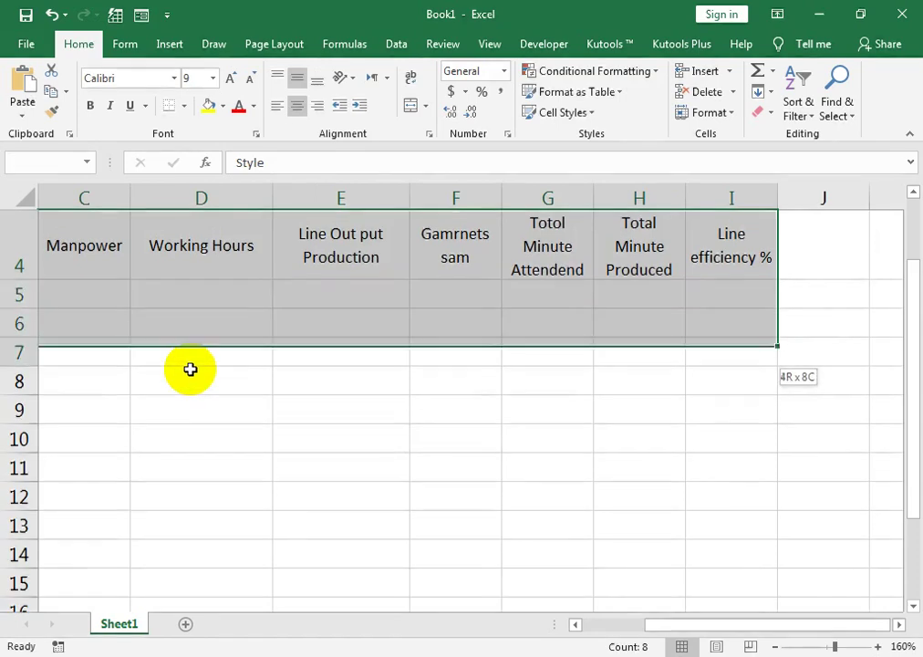
key(shift+Down)
key(shift+Down)
key(shift+Down)
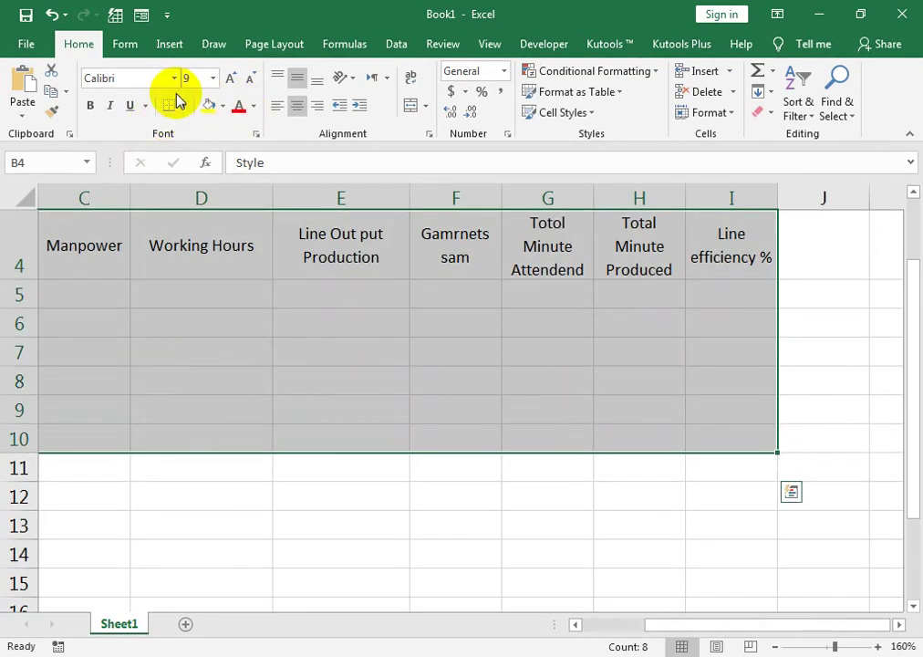
click(185, 105)
click(191, 263)
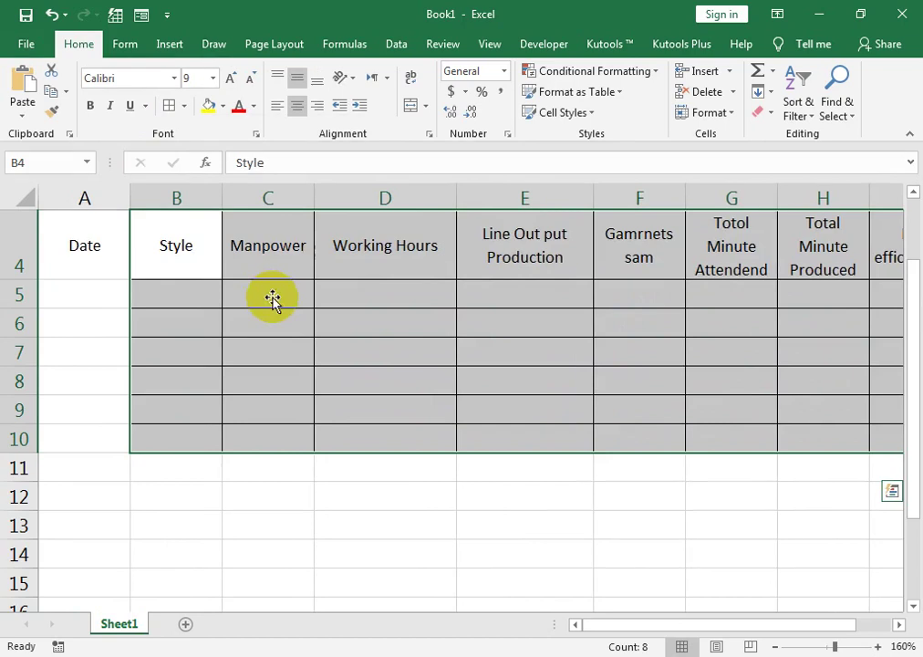
Extend the All Borders grid to A4:I10 so the Date column is included.
scroll(272, 297, up, 1)
click(136, 345)
drag(121, 344, 123, 344)
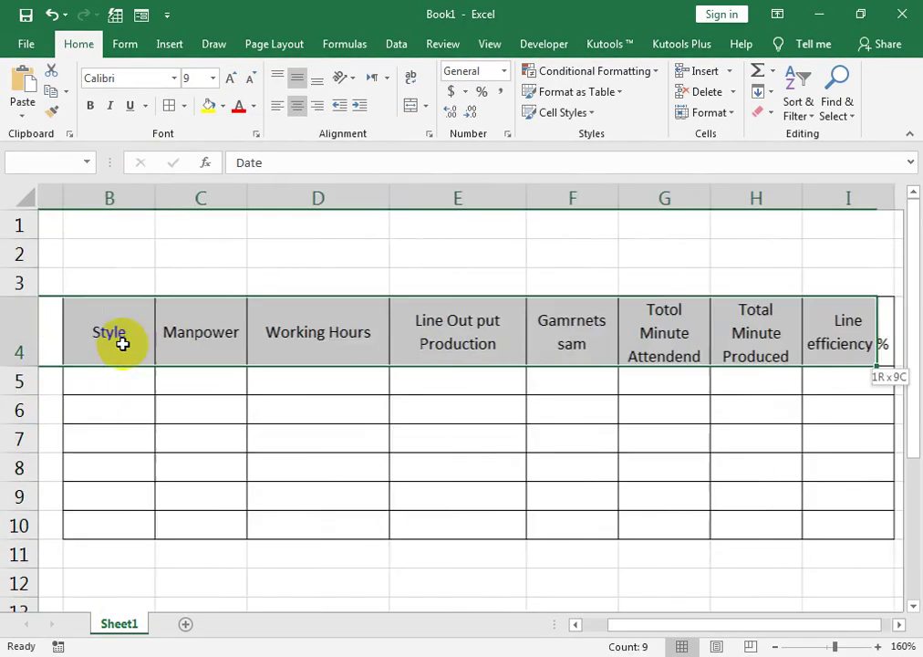
key(ctrl+shift+Down)
key(ctrl+shift+Up)
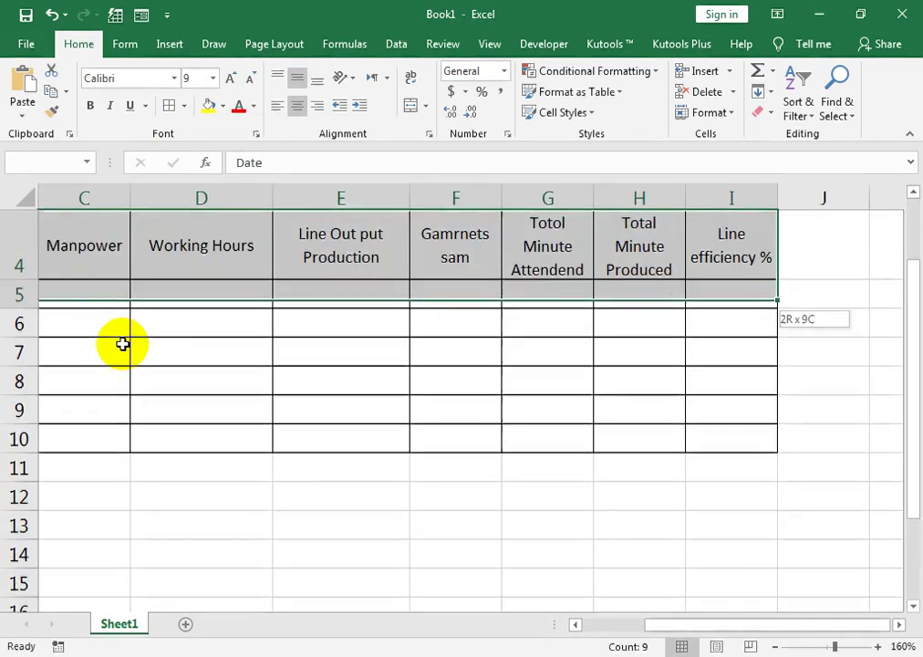
key(ctrl+shift+Left)
key(shift+Right)
key(shift+Left)
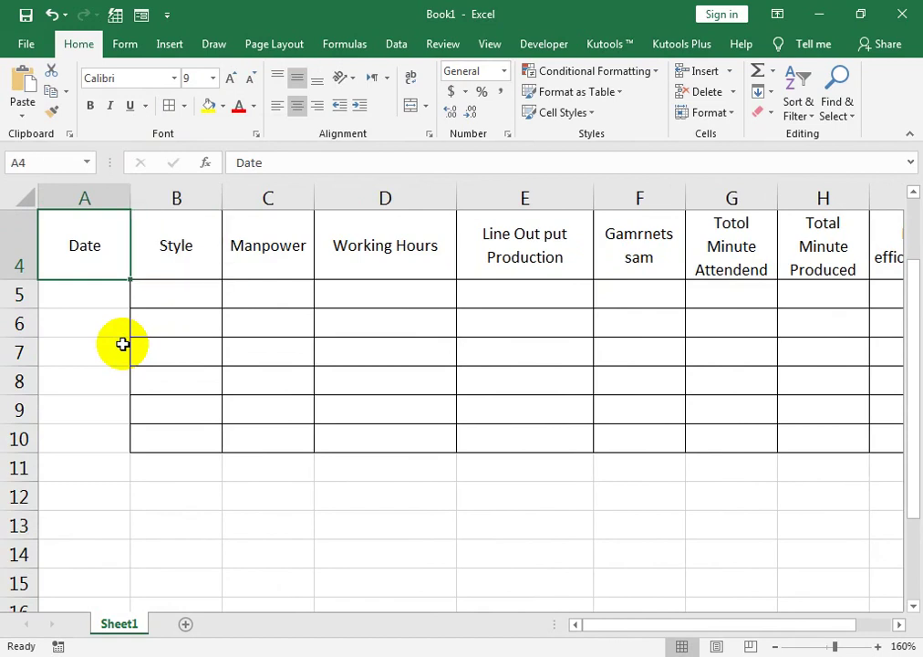
key(ctrl+shift+Right)
key(shift+Down)
key(shift+Down)
key(shift+Down)
key(shift+Down)
key(shift+Down)
key(shift+Down)
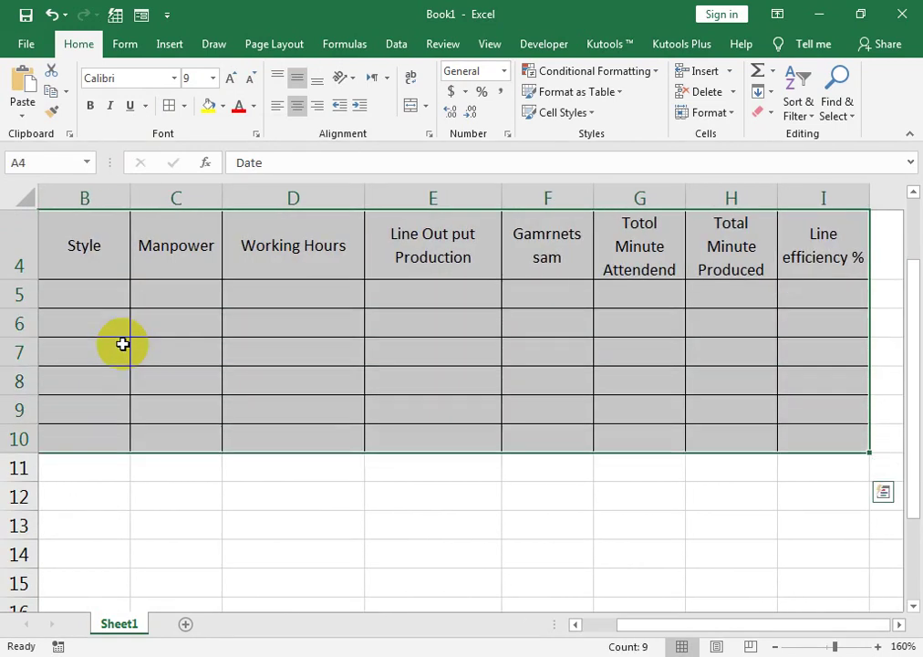
click(169, 106)
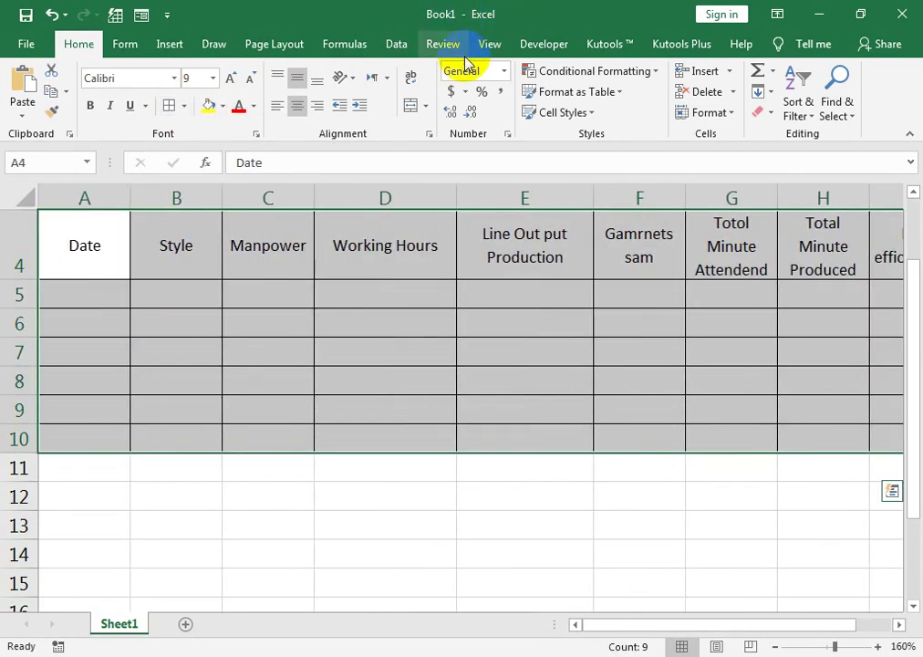
click(456, 45)
click(488, 45)
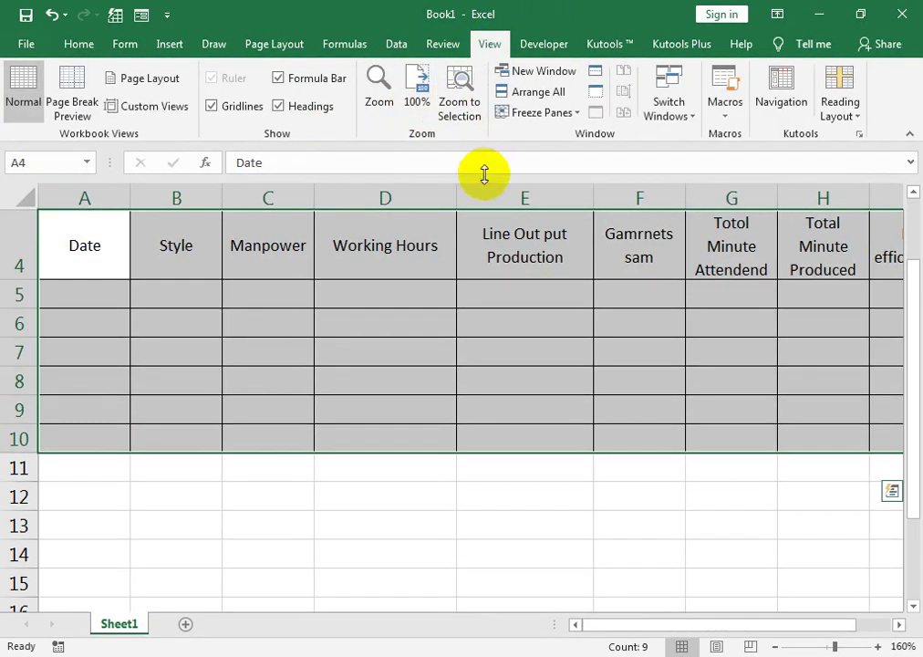
scroll(484, 173, up, 1)
click(214, 259)
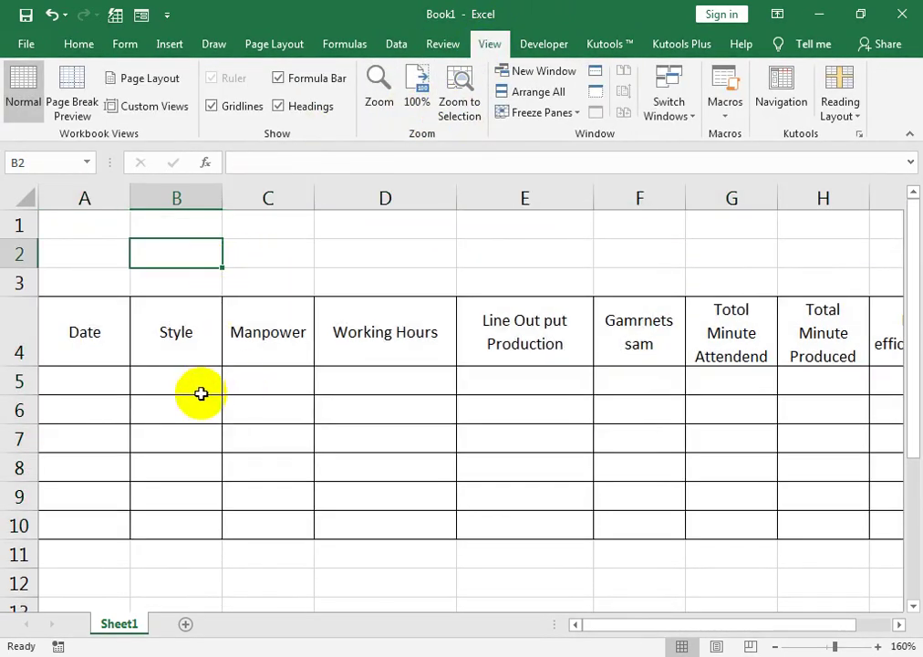
Enter 1-Mar-20 in A5, fill daily dates down to 31-Mar-20 in A35, and autofit column A.
click(51, 377)
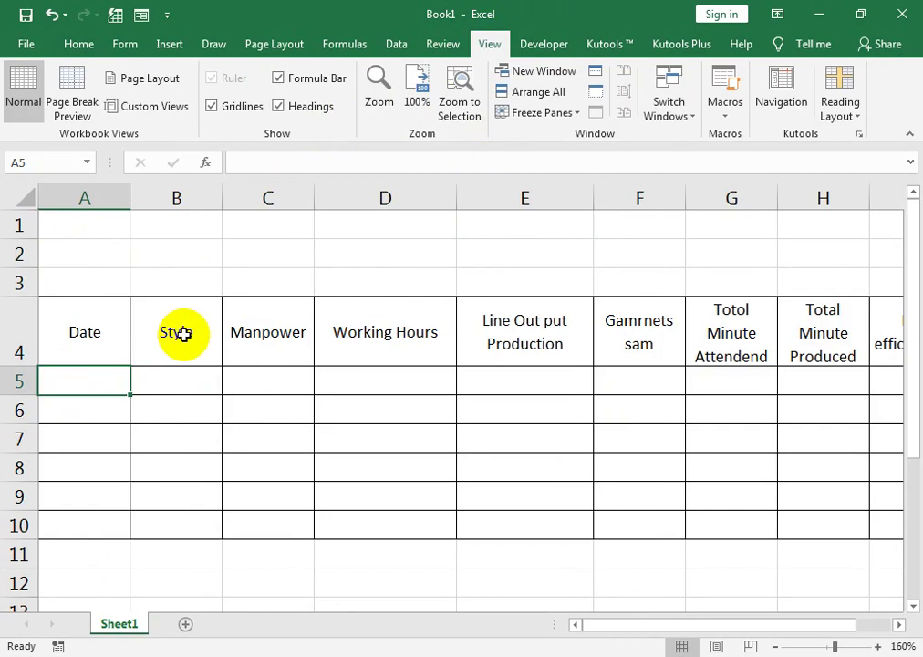
text(1)
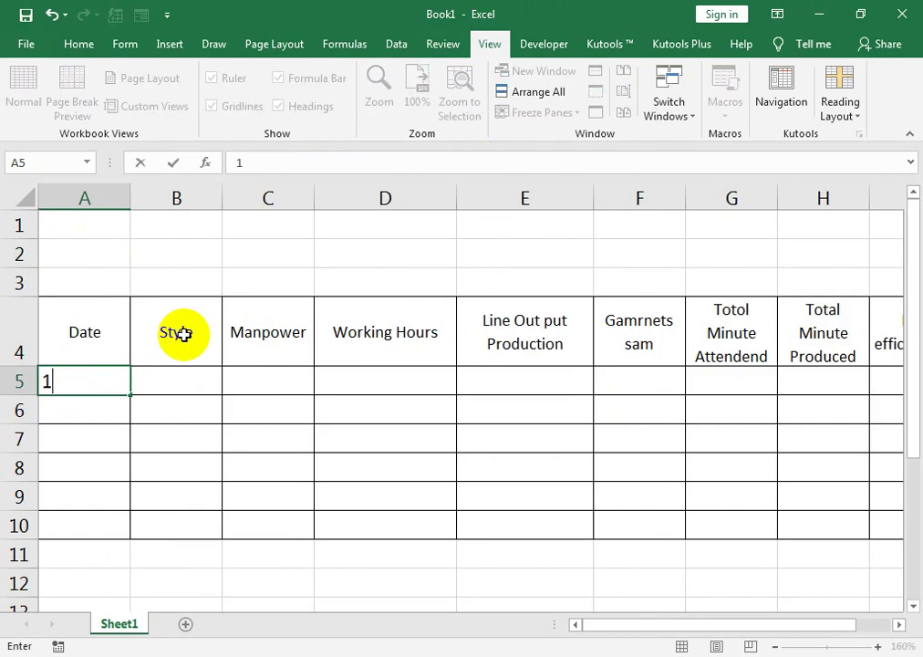
text(-Mar)
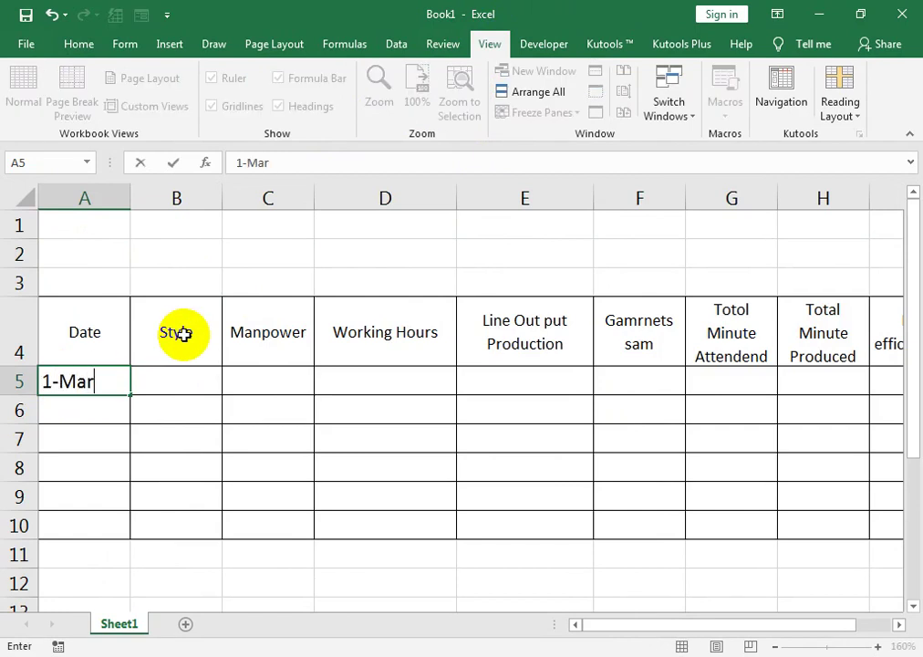
text(-20)
key(Return)
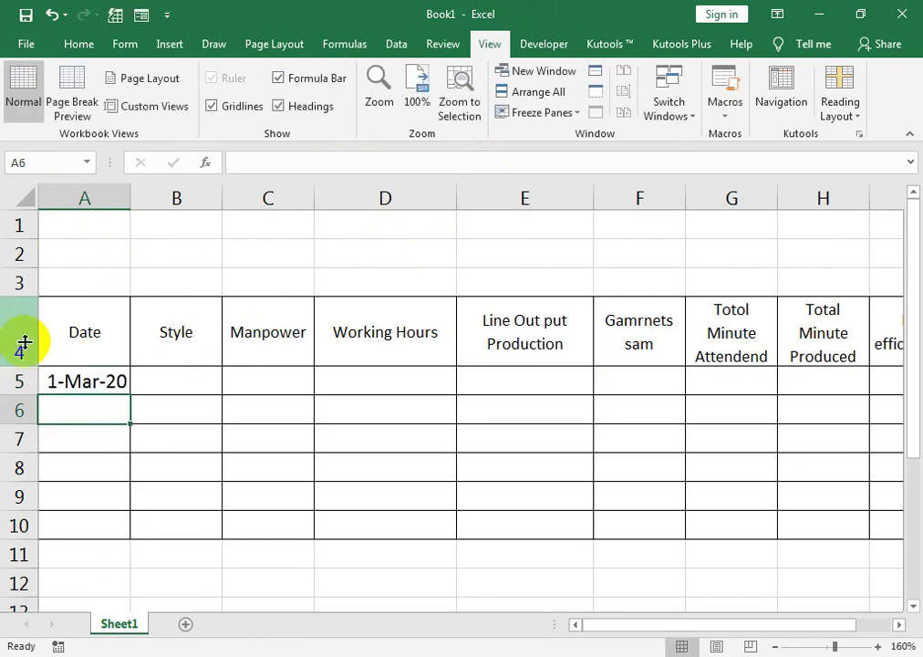
click(118, 383)
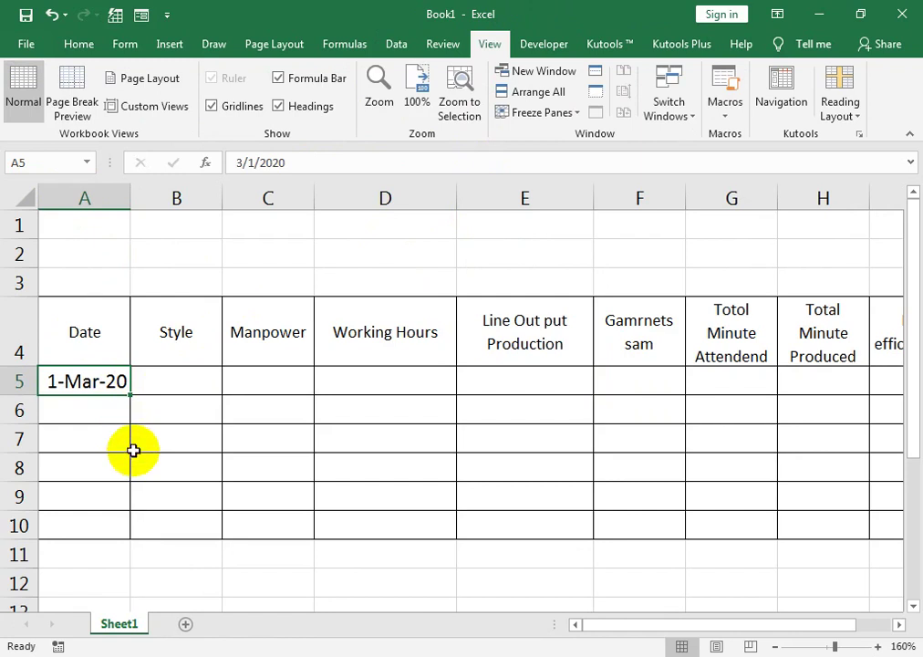
mouse_move(129, 396)
mouse_down()
mouse_move(133, 644)
mouse_move(126, 462)
mouse_up()
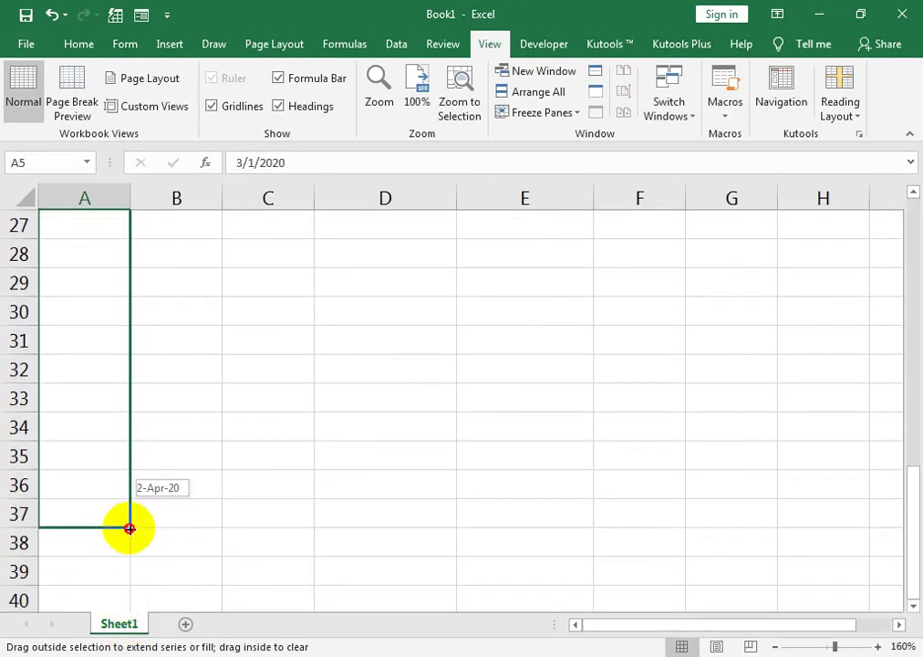
drag(126, 463, 128, 469)
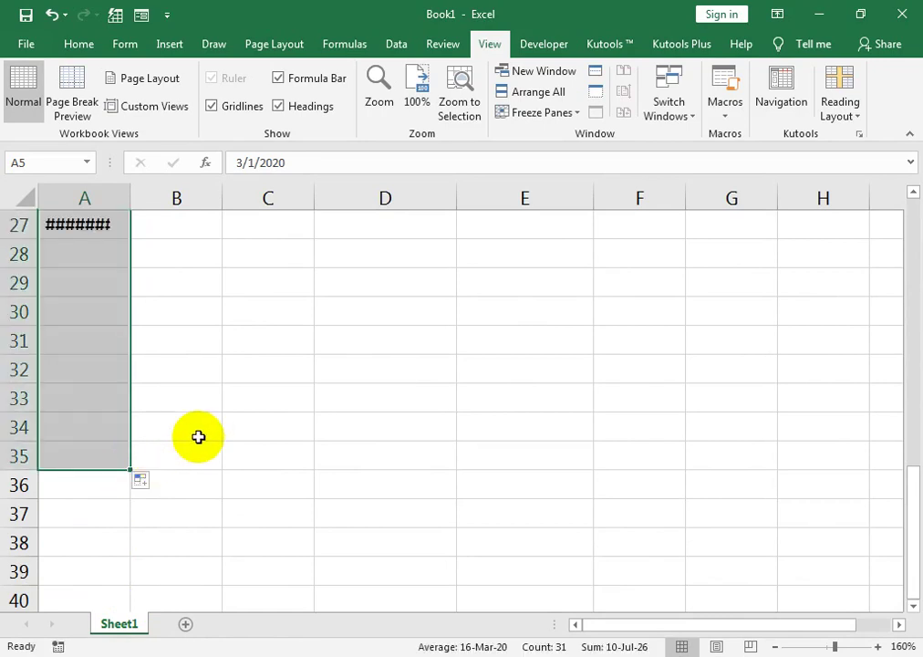
double_click(130, 197)
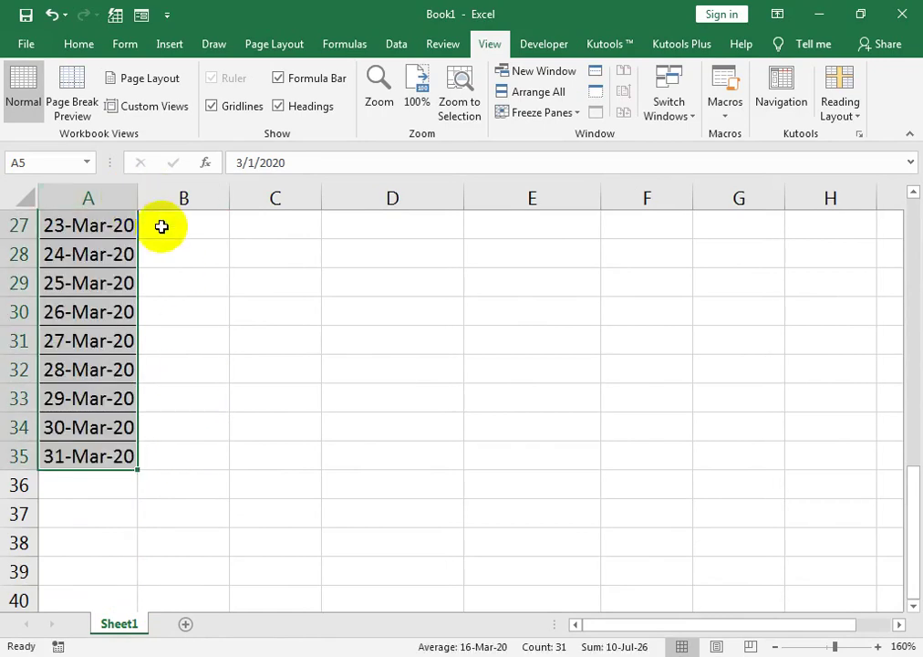
key(shift+Right)
key(shift+Right)
key(shift+Right)
key(shift+Right)
key(shift+Right)
key(shift+Right)
key(shift+Right)
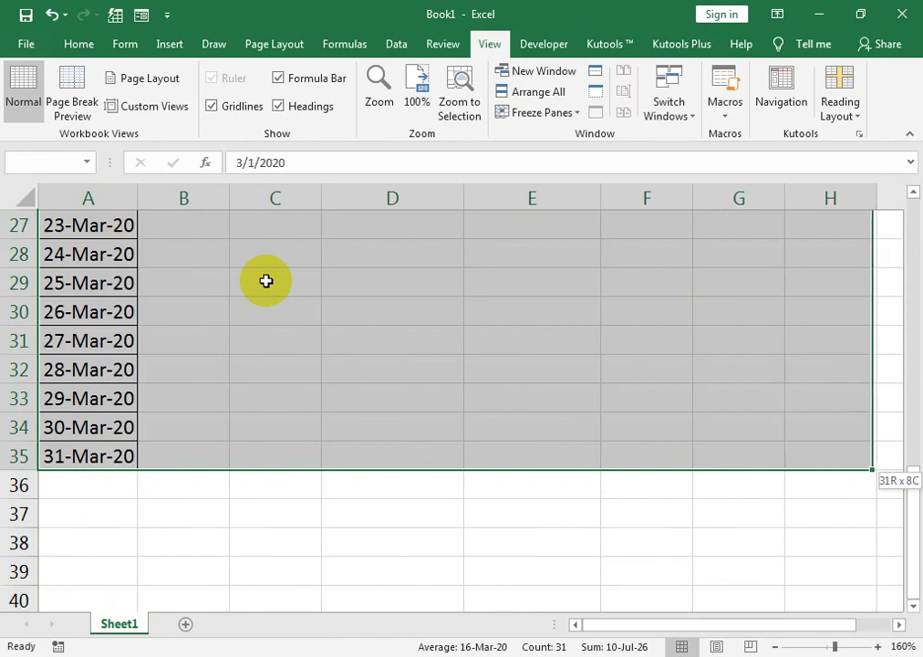
key(shift+Right)
scroll(266, 281, up, 9)
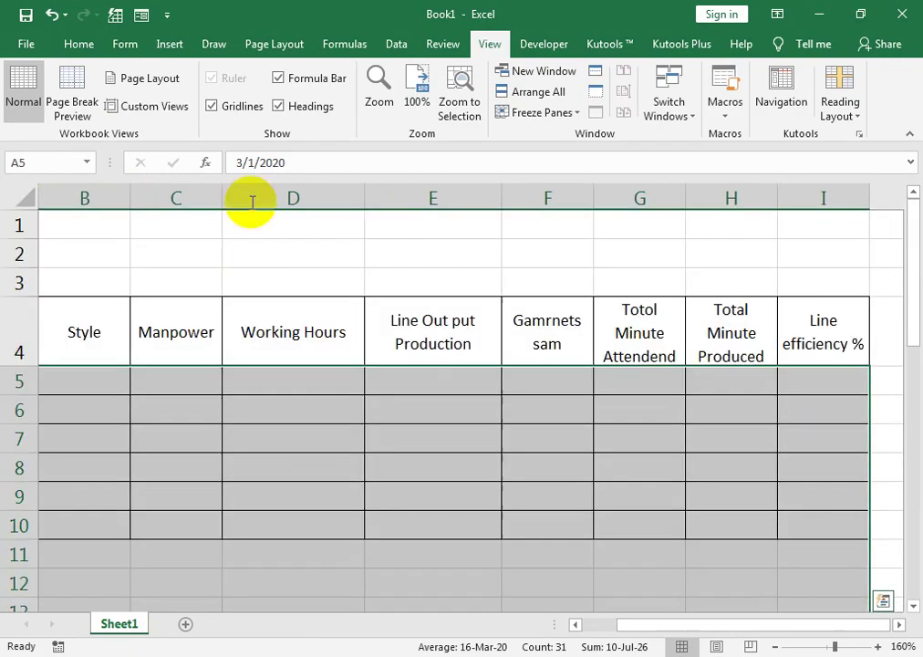
Put all borders on table rows 5–35 and label A2 'Line NO'.
click(79, 44)
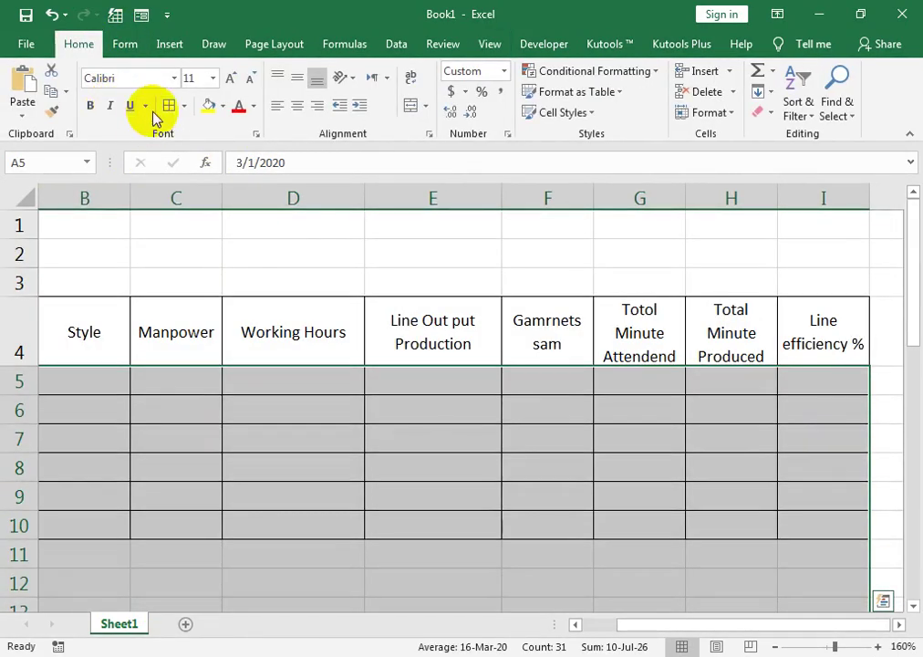
click(170, 105)
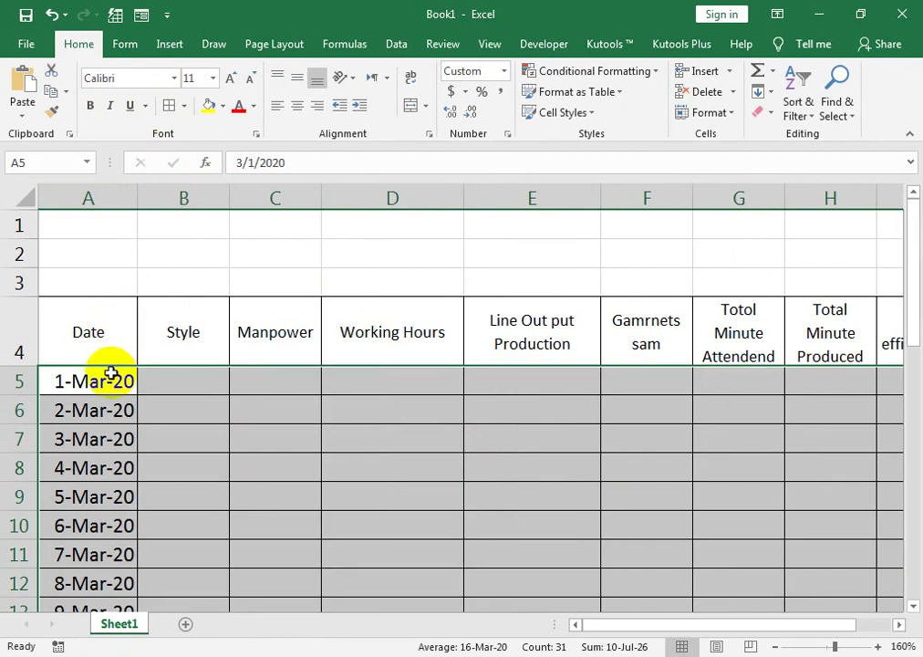
click(94, 262)
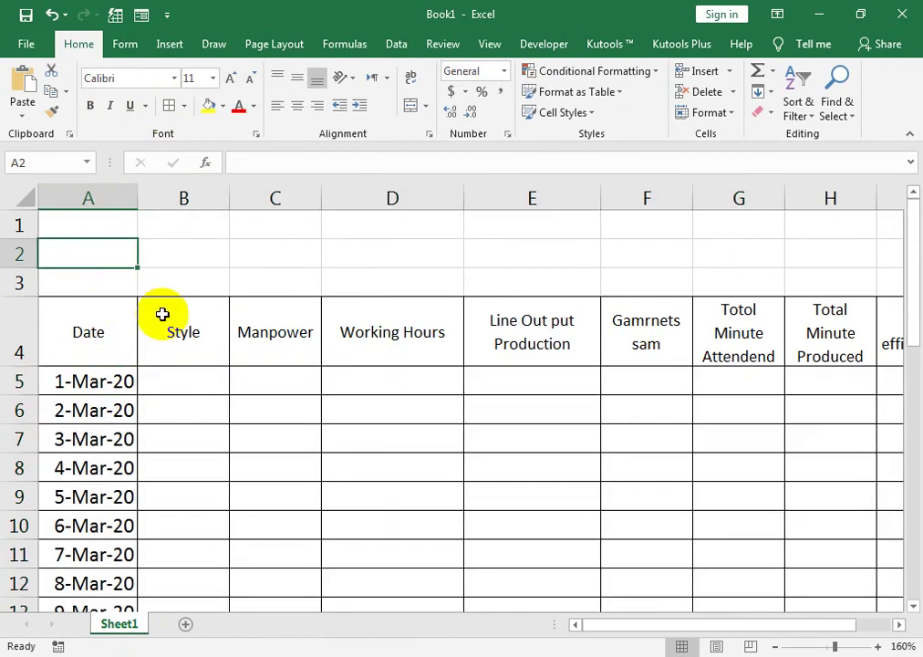
text(Line NO)
key(Tab)
key(Tab)
Fill row 2 with Month, Aug and 2020 in E2:G2.
key(Tab)
key(Tab)
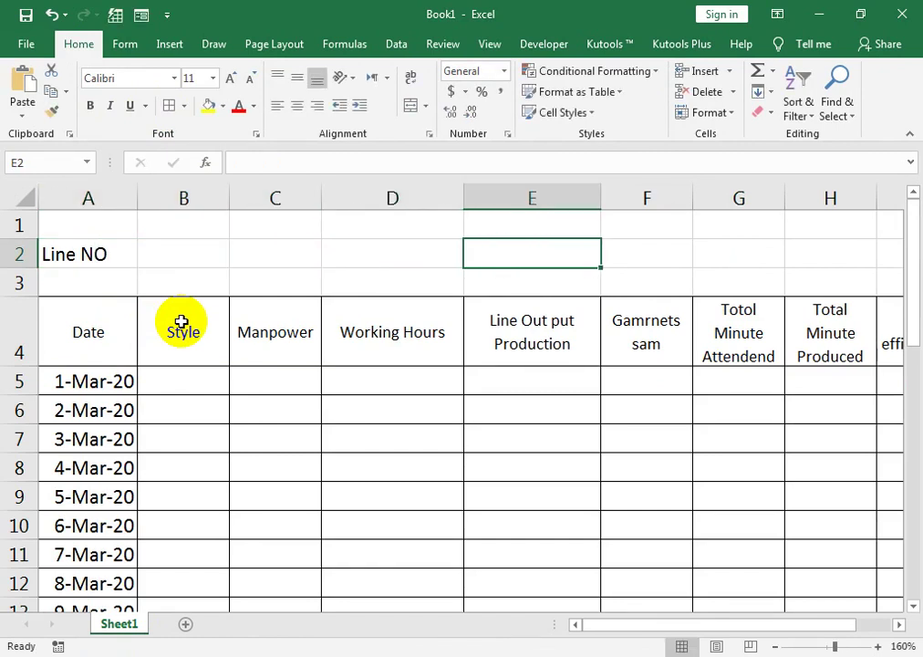
text(Month)
key(Tab)
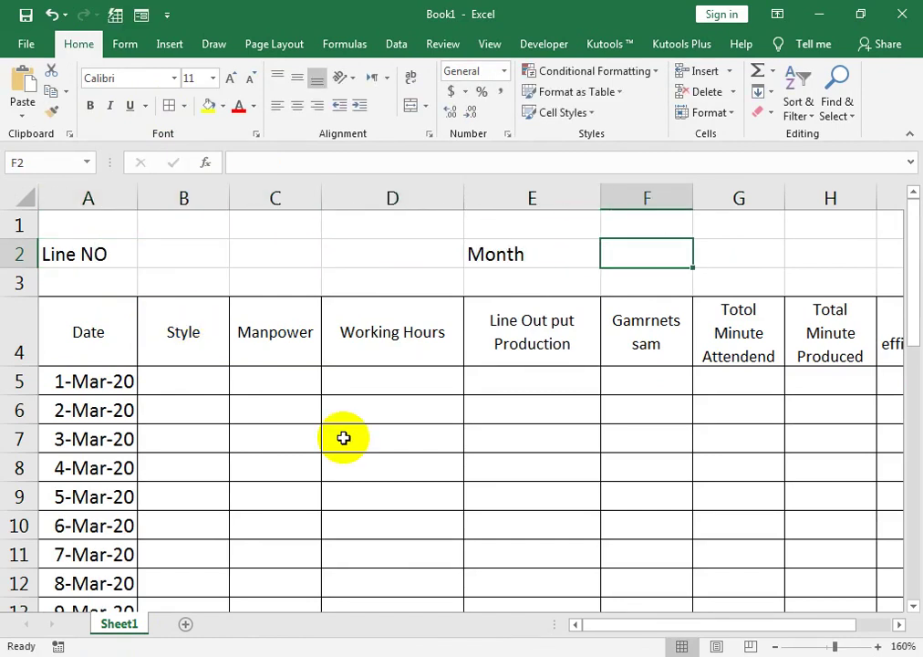
text(Aug)
key(Tab)
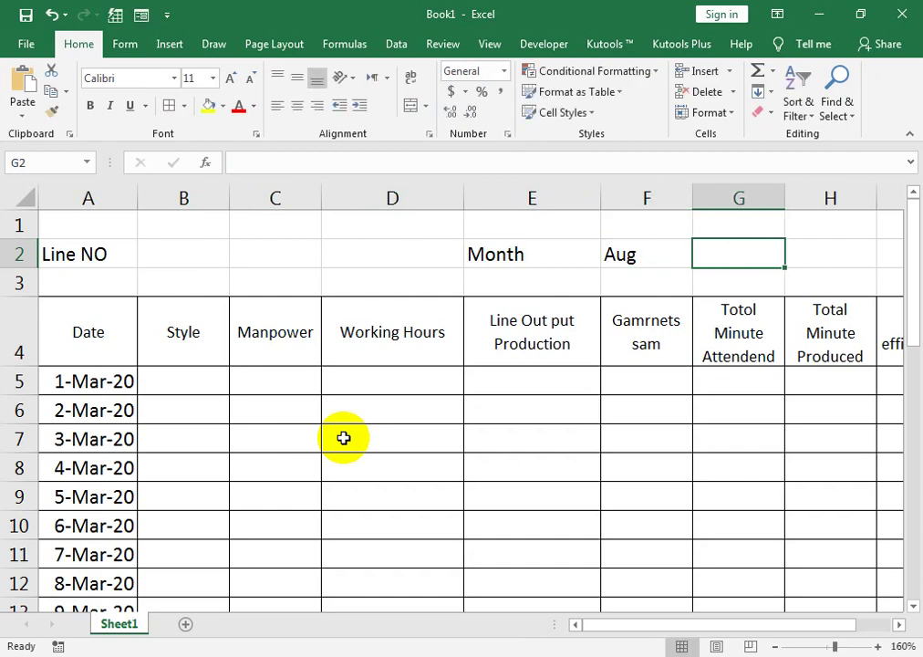
text(2020)
key(Return)
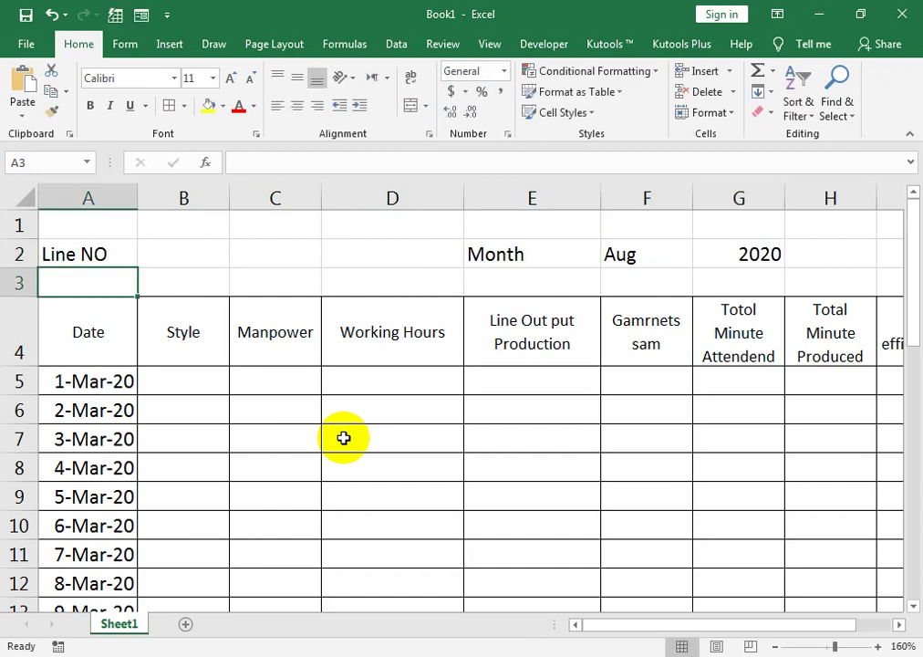
key(Down)
key(Down)
key(Down)
key(Right)
key(Up)
Enter Pants and Shirt as the styles for 1-Mar and 2-Mar.
text(A)
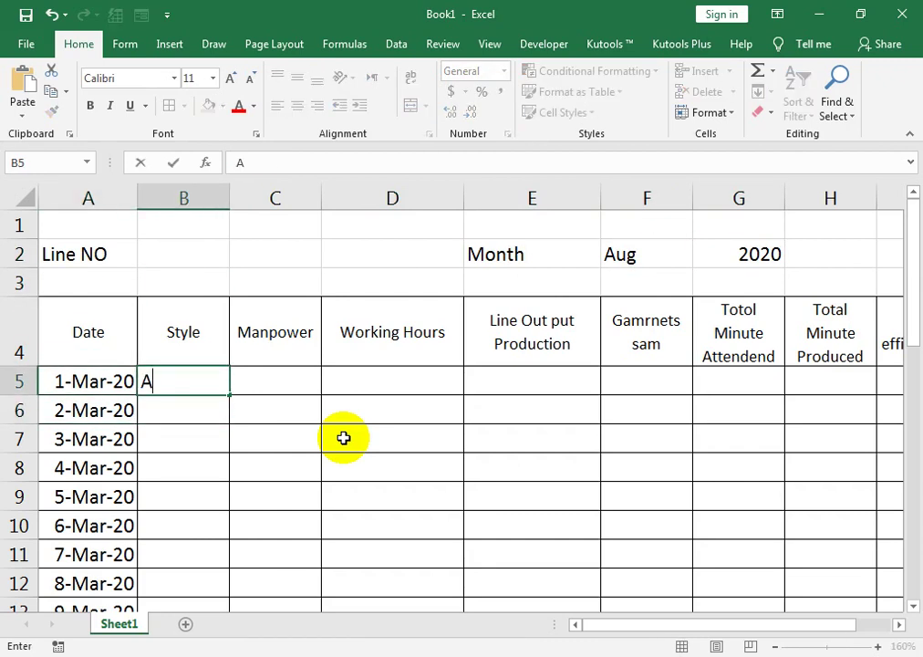
text(nt)
key(Return)
text(S)
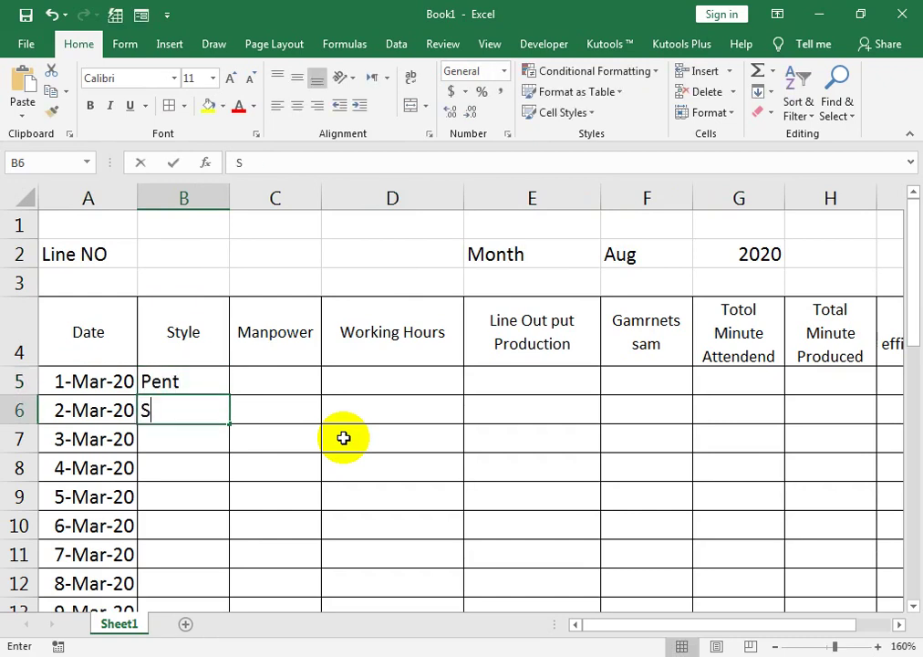
text(hirt)
key(Return)
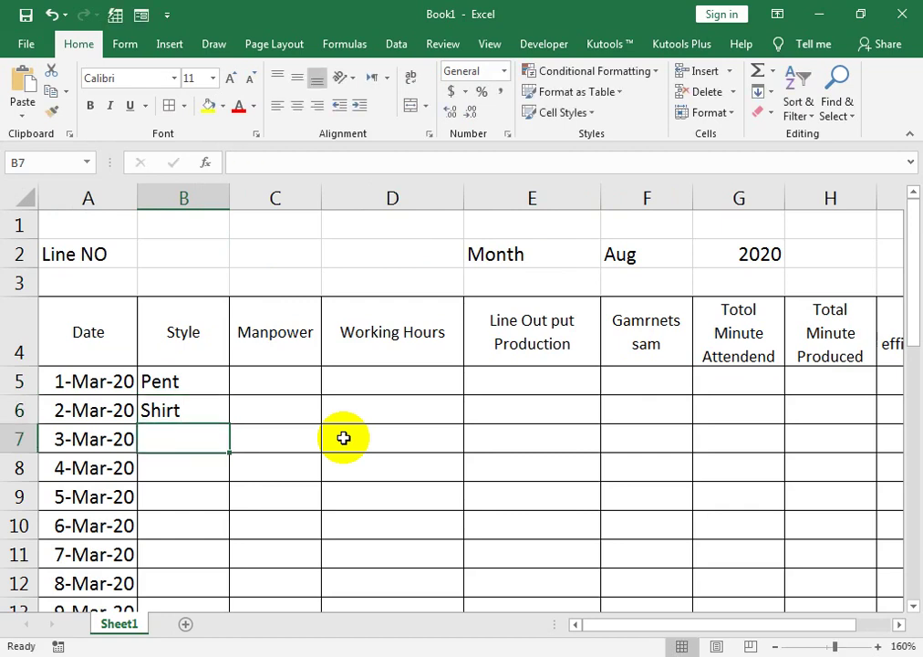
key(Up)
key(Up)
text(Pan)
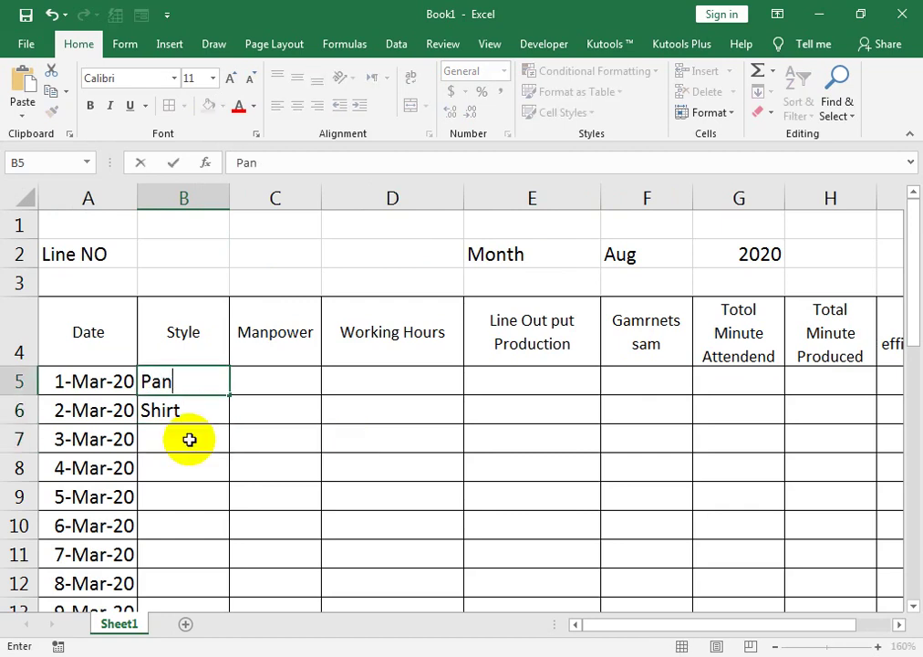
key(Return)
Enter Skirts, Jackets and Trouser as the styles for 3–5 Mar.
key(Return)
text(S)
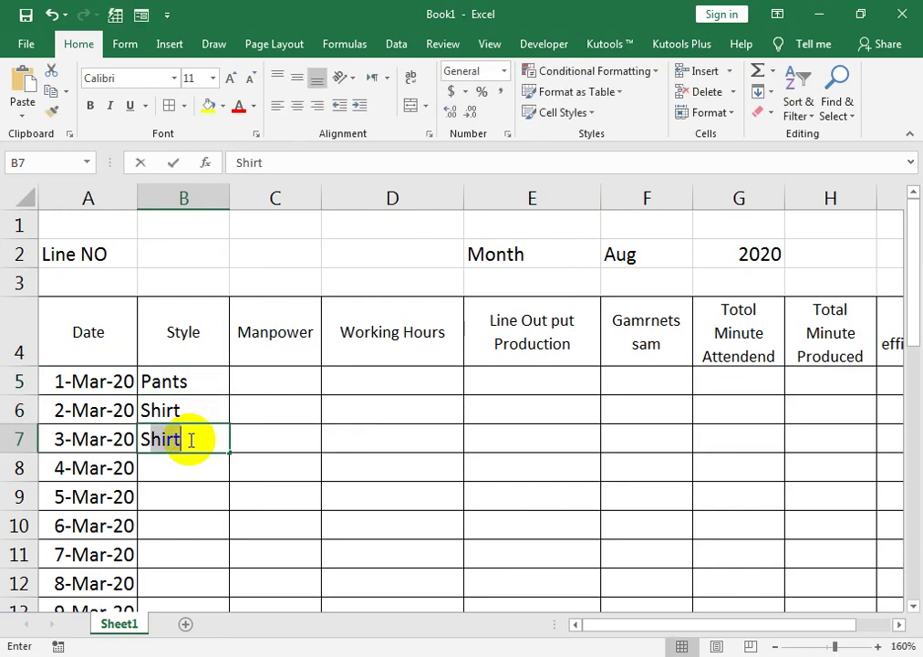
text(kirts)
key(Return)
text(Jackets)
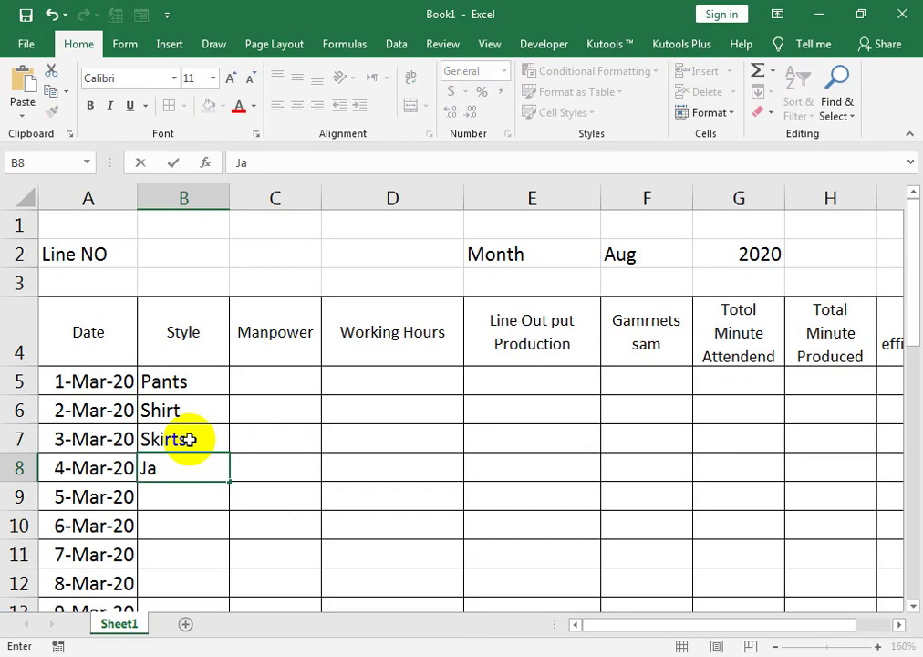
key(Return)
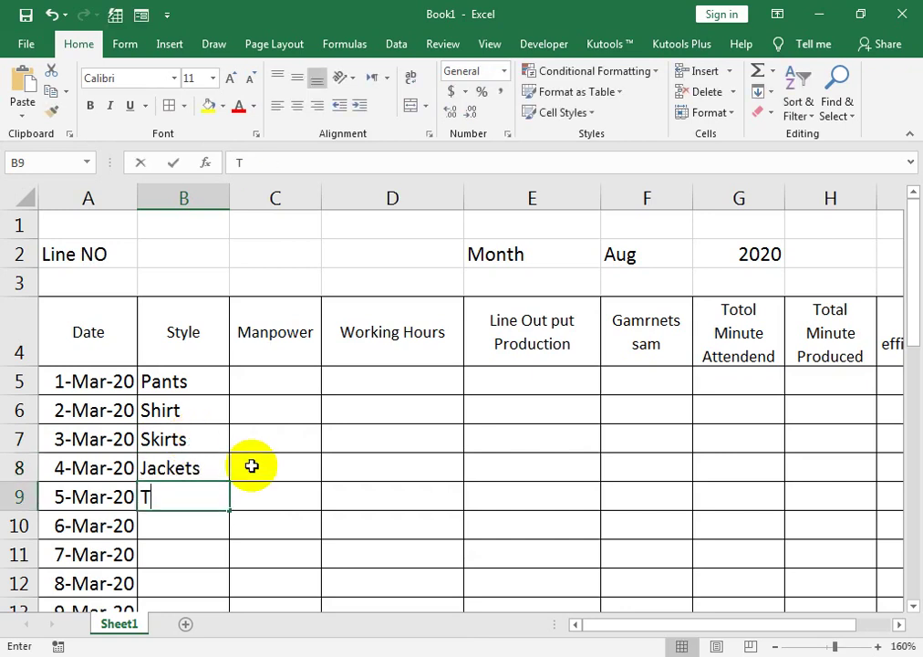
text(rouser)
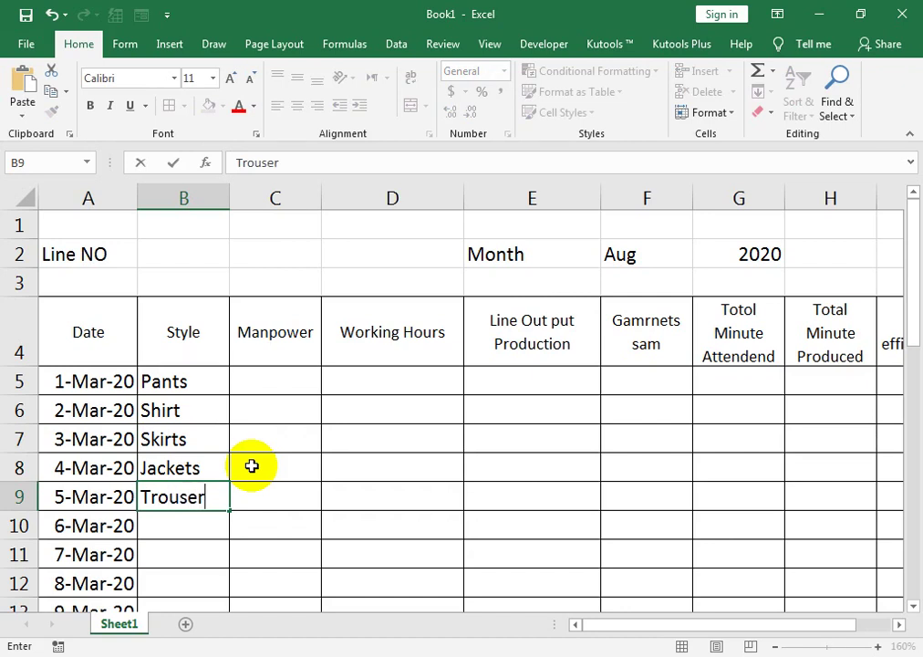
key(Return)
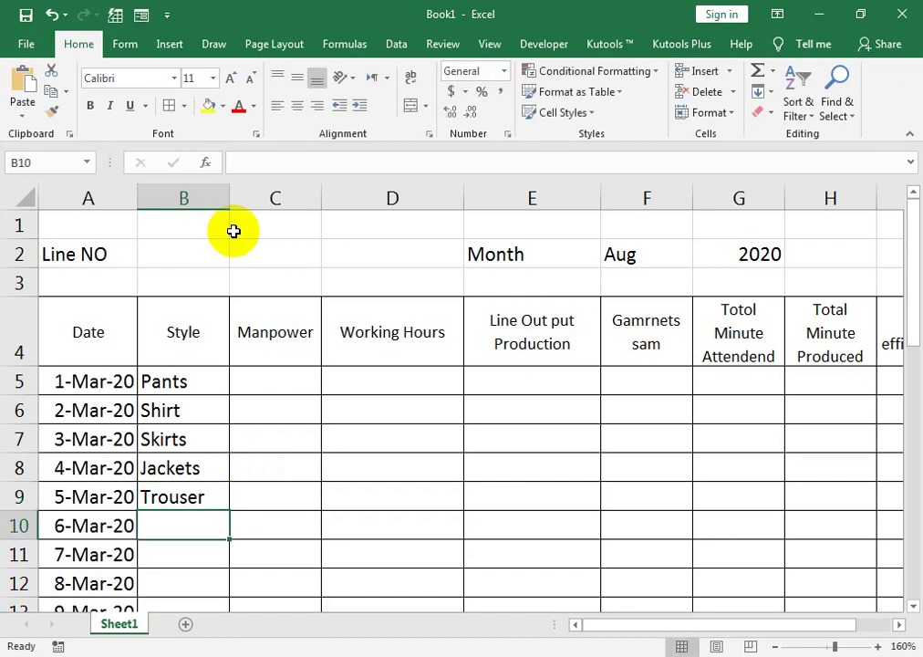
key(Return)
key(Down)
key(Right)
key(Up)
key(Up)
key(Up)
key(Up)
key(Up)
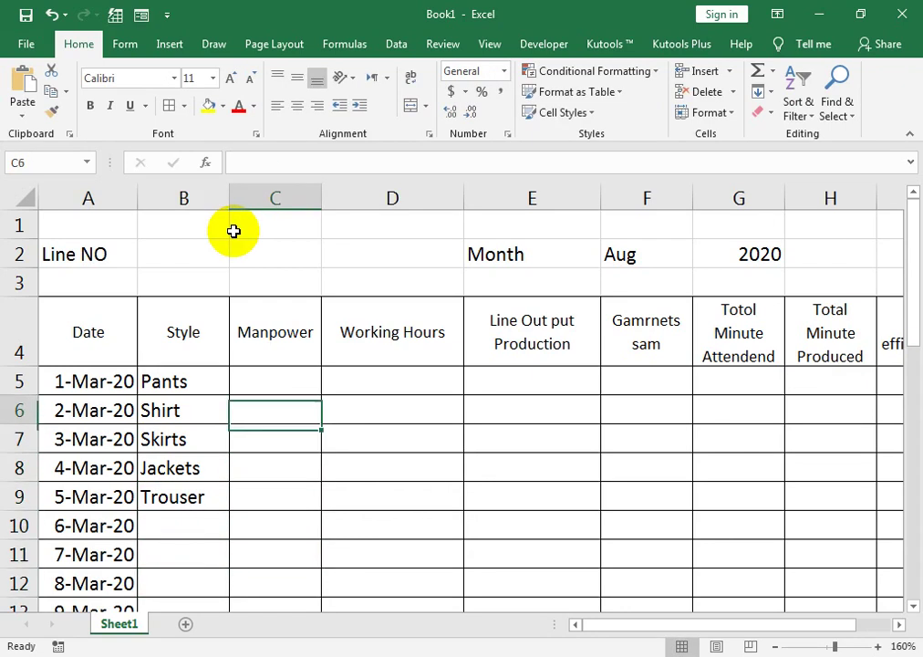
key(Up)
key(Up)
Enter Manpower values 35, 40, 30, 45 and 50 for 1–5 March.
text(35)
key(Return)
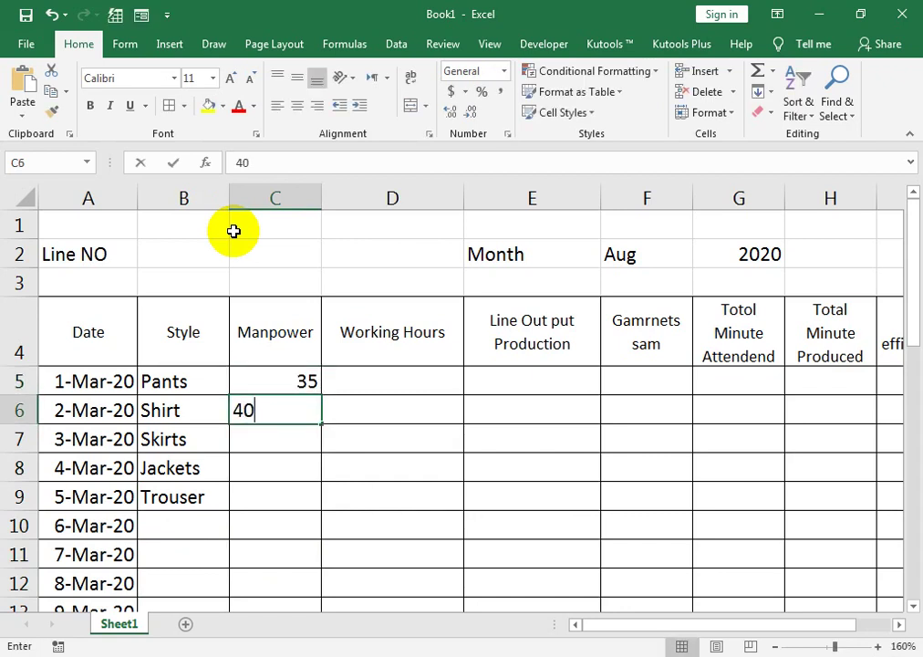
key(Return)
text(30)
key(Return)
text(45)
key(Return)
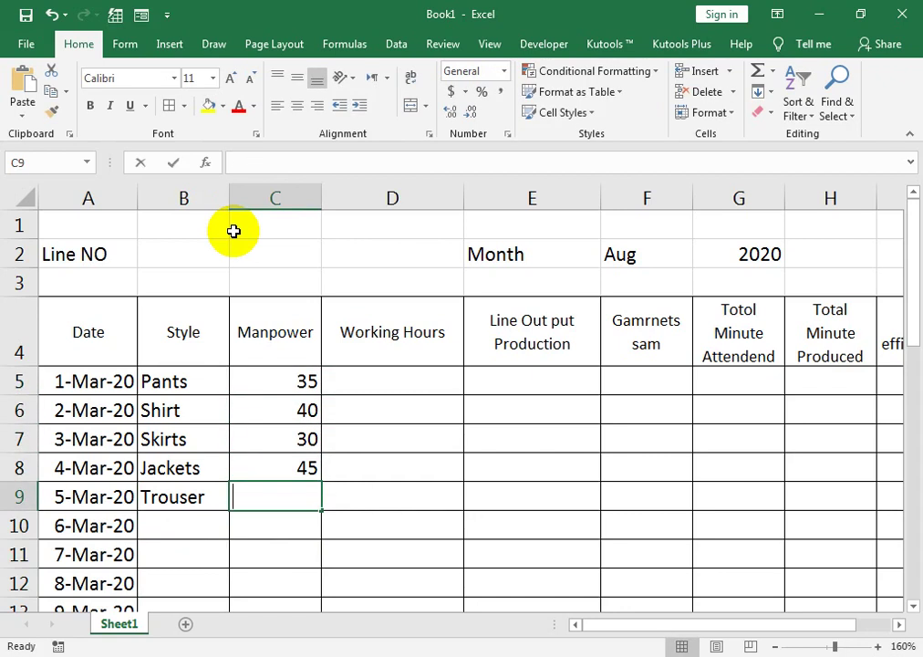
key(Right)
Fill Working Hours D5:D9 with 8, centre the values, and narrow column D.
key(Up)
key(Up)
key(Up)
text(8)
key(Return)
key(Up)
key(shift+Down)
key(shift+Down)
key(shift+Down)
key(shift+Down)
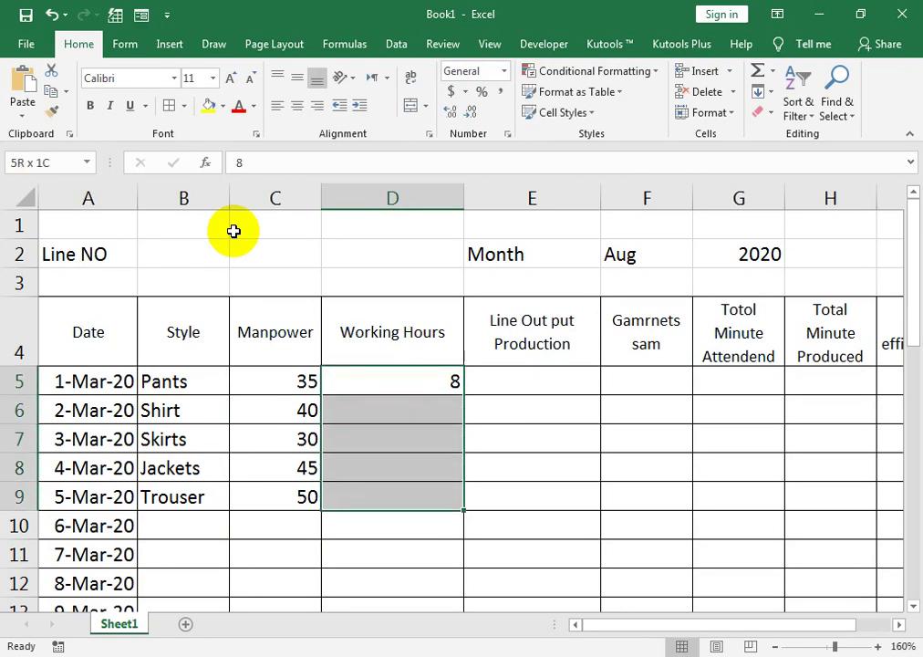
key(ctrl+d)
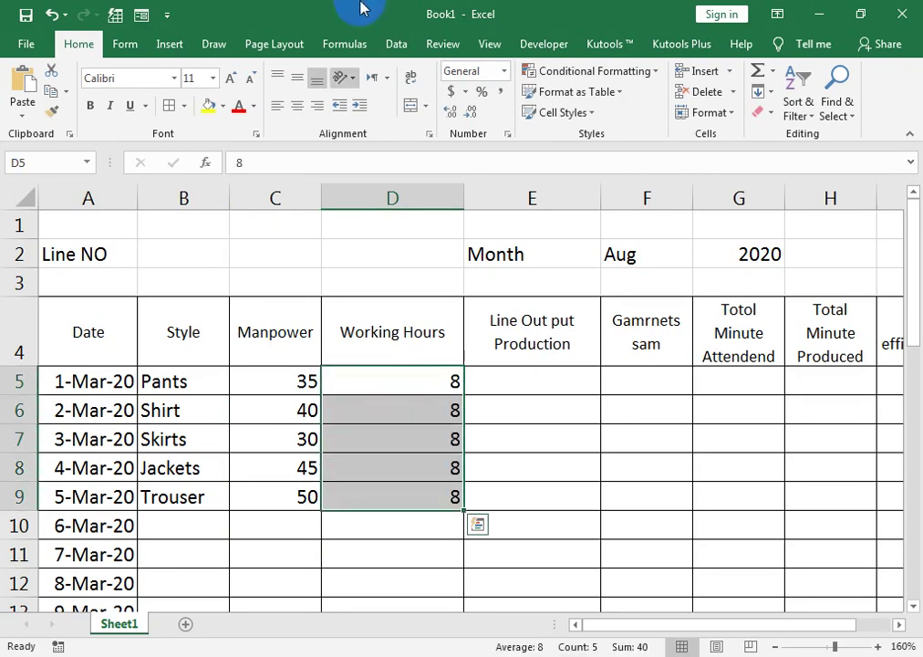
click(298, 111)
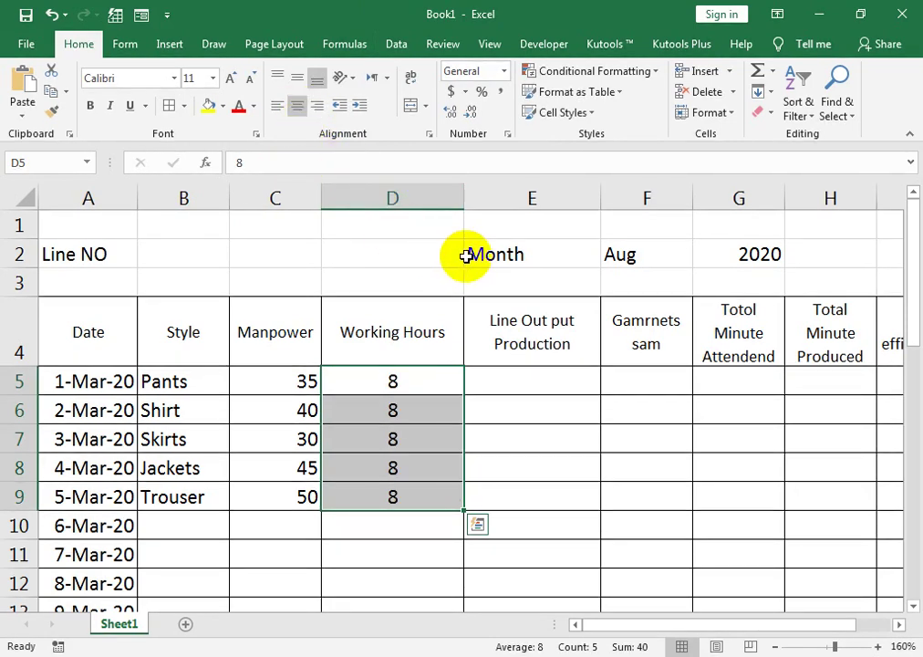
drag(463, 201, 452, 201)
click(441, 216)
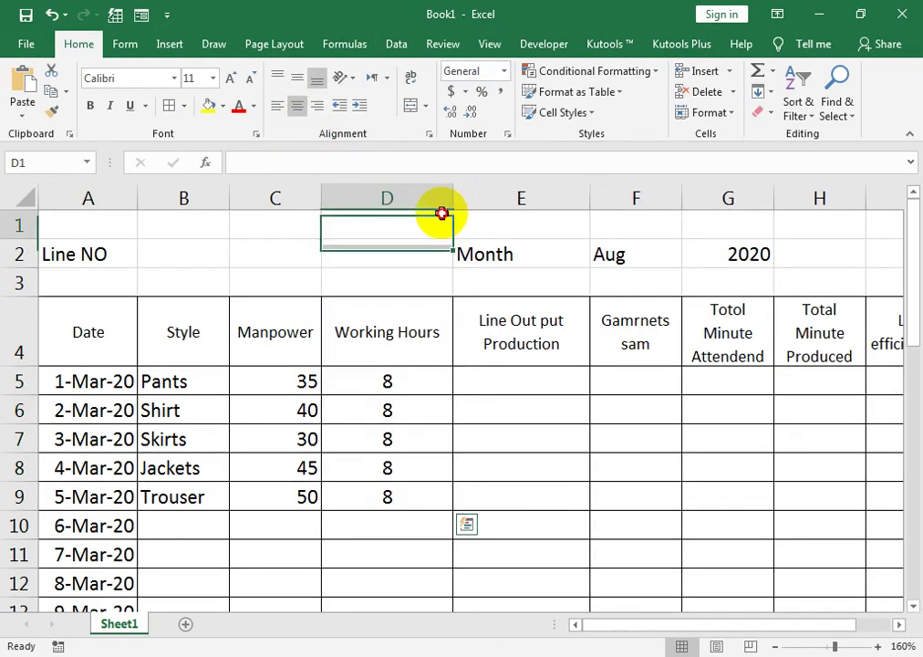
Enter Line Out put Production values 400, 500, 650, 600 and 450 in E5:E9.
click(510, 383)
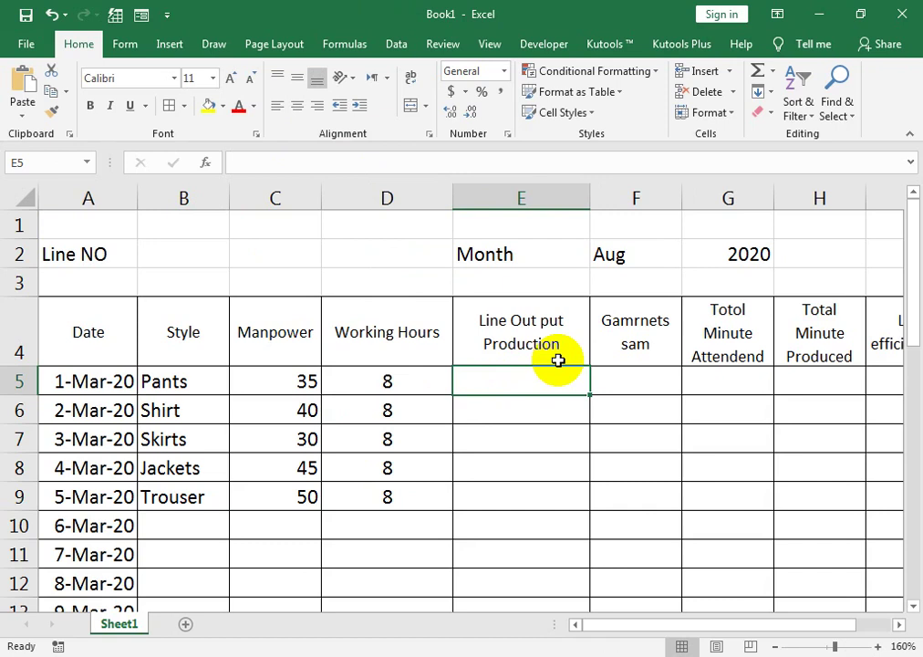
text(400)
key(Return)
text(500)
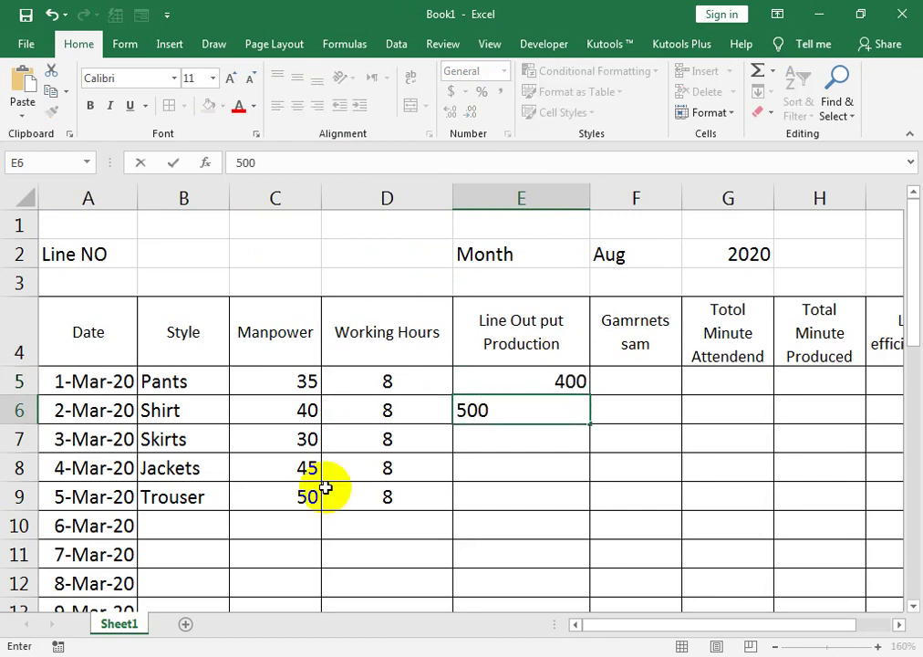
key(Return)
text(650)
key(Return)
text(600)
key(Return)
text(450)
key(Return)
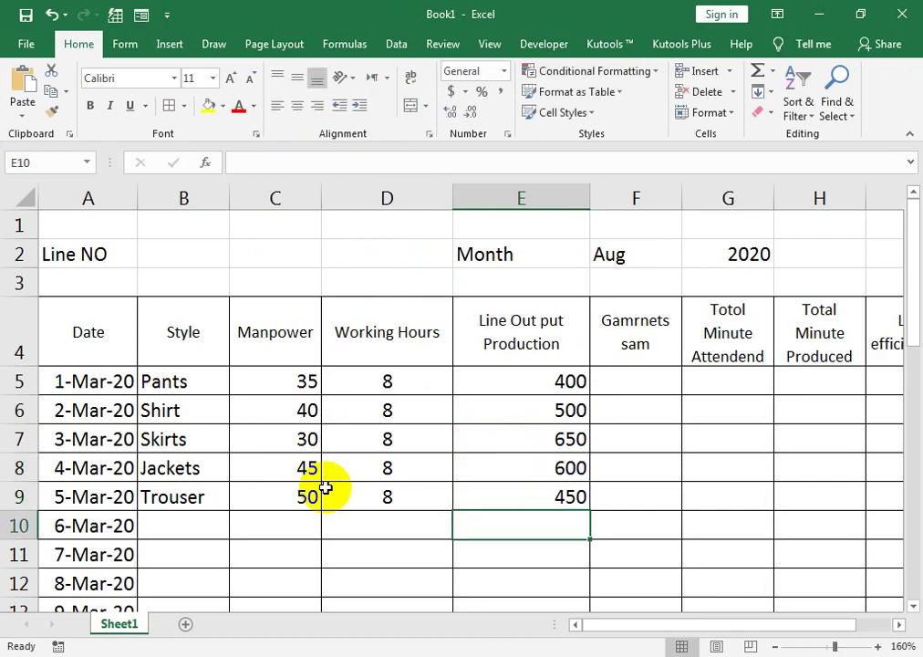
Narrow column E and centre the five production values.
drag(590, 198, 568, 198)
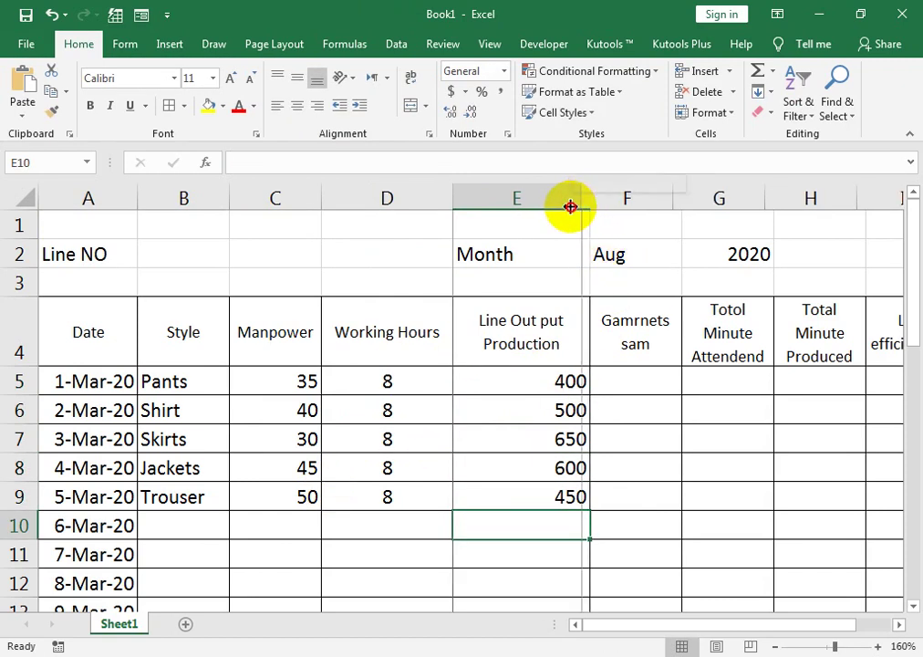
click(544, 375)
click(541, 494)
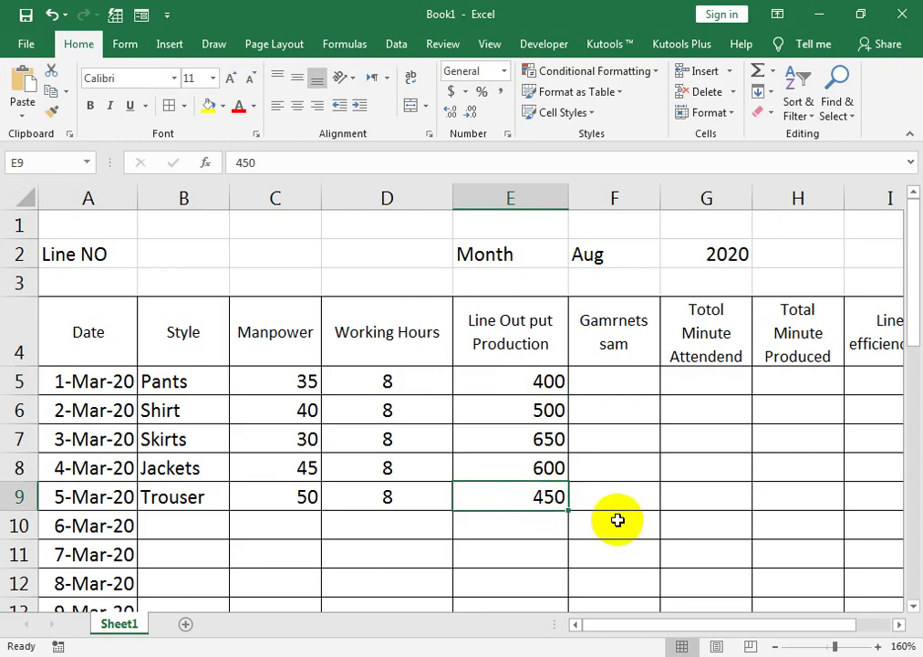
key(shift+Up)
key(shift+Up)
key(shift+Up)
key(shift+Up)
click(299, 106)
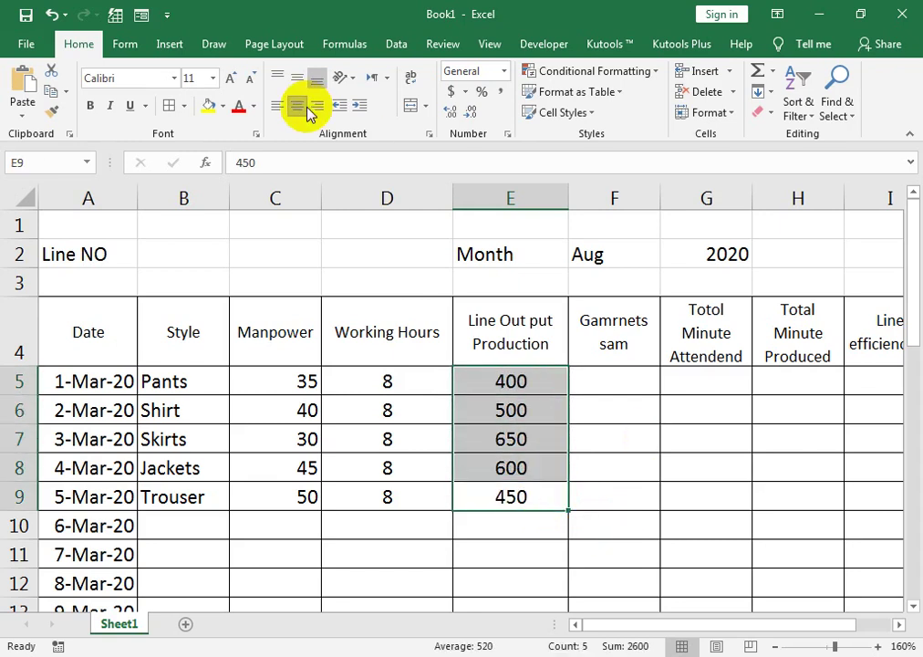
click(614, 388)
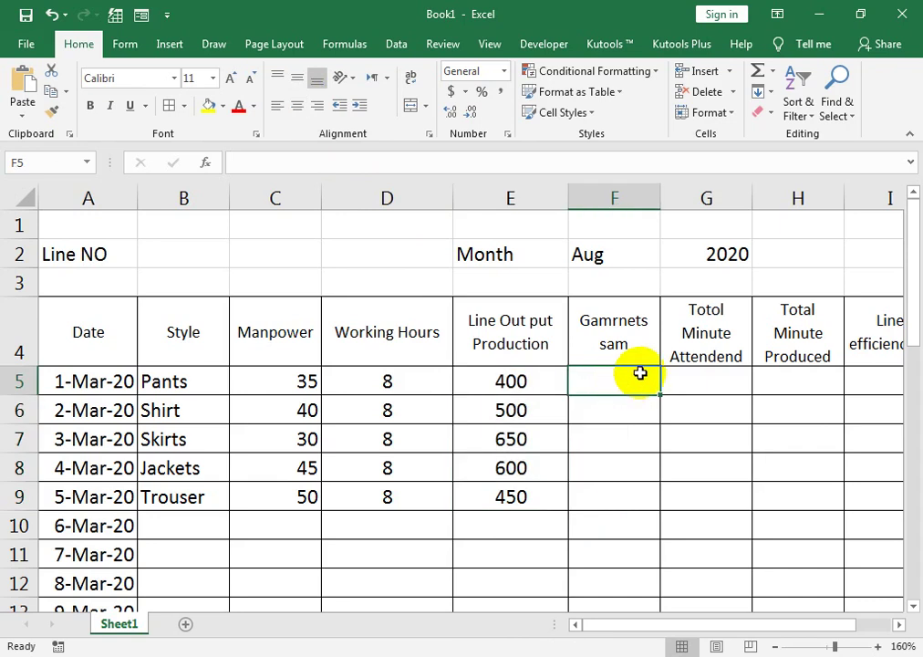
Enter Gamrnets sam values 25, 20, 15 and 30 for 1–4 March.
text(25)
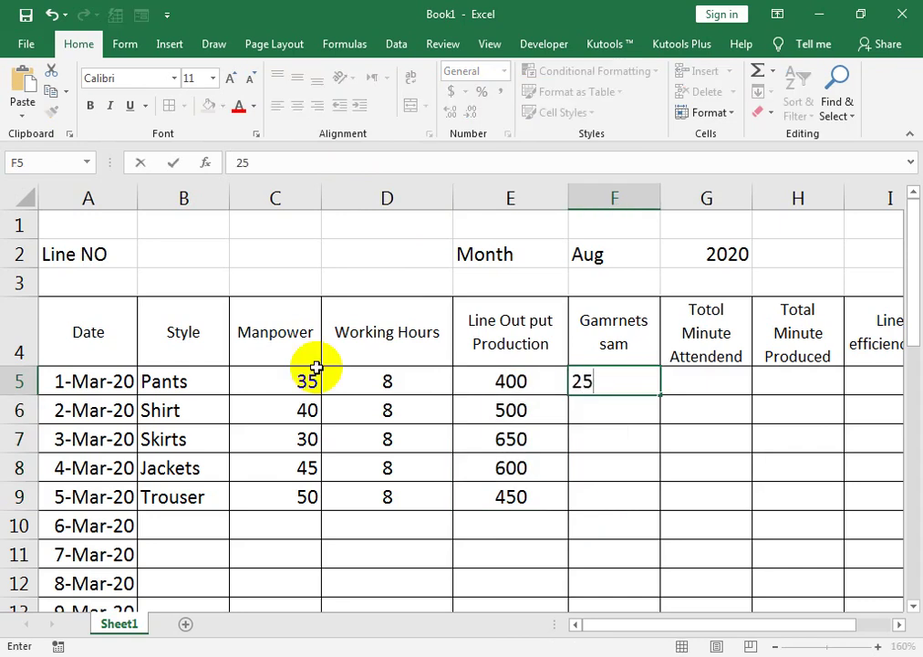
key(Return)
text(0)
key(Return)
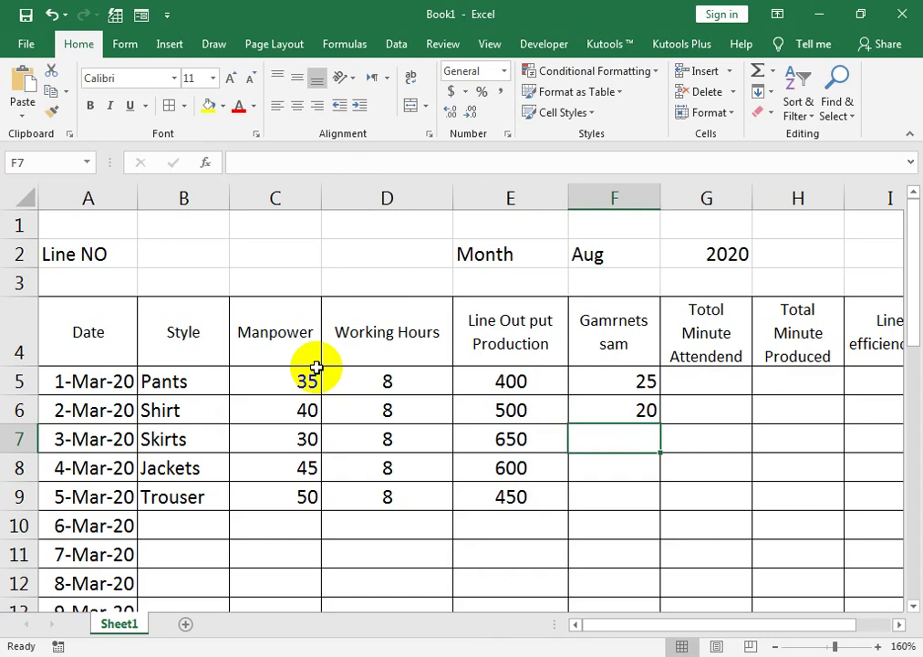
text(15)
key(Return)
text(30)
key(Return)
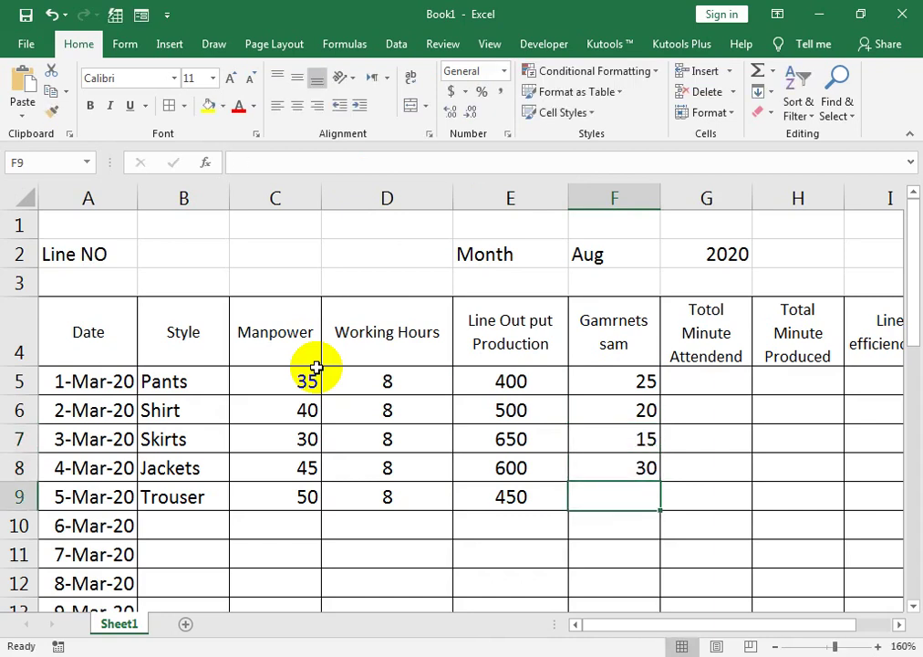
text(3)
key(Return)
Enter 24 as the 5-Mar sam and begin a formula in G5.
key(Right)
key(Up)
key(Up)
key(Up)
key(Up)
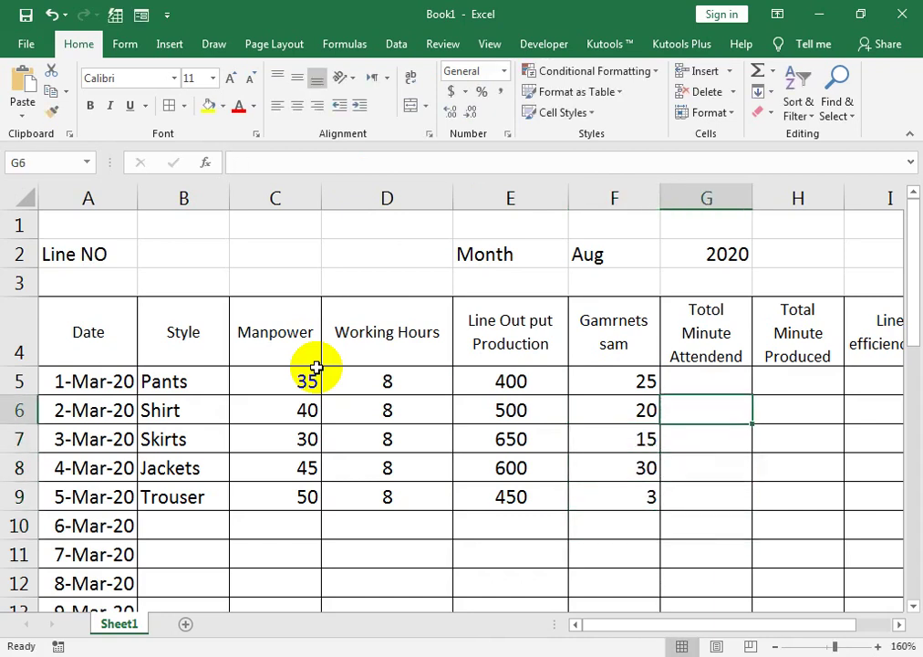
key(Down)
key(Down)
key(Down)
key(Left)
text(24)
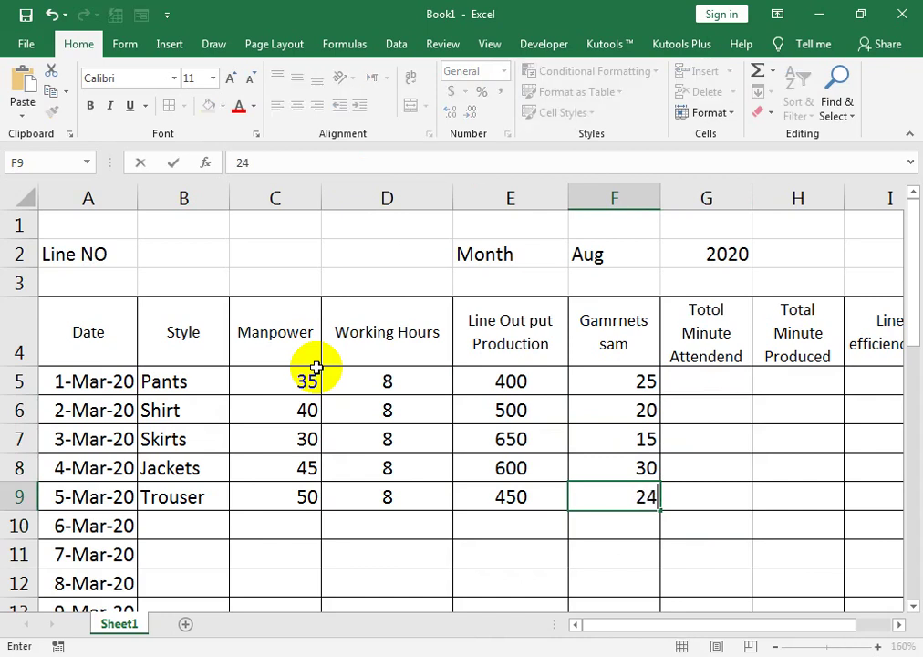
key(Return)
key(Up)
key(Up)
key(Up)
key(Up)
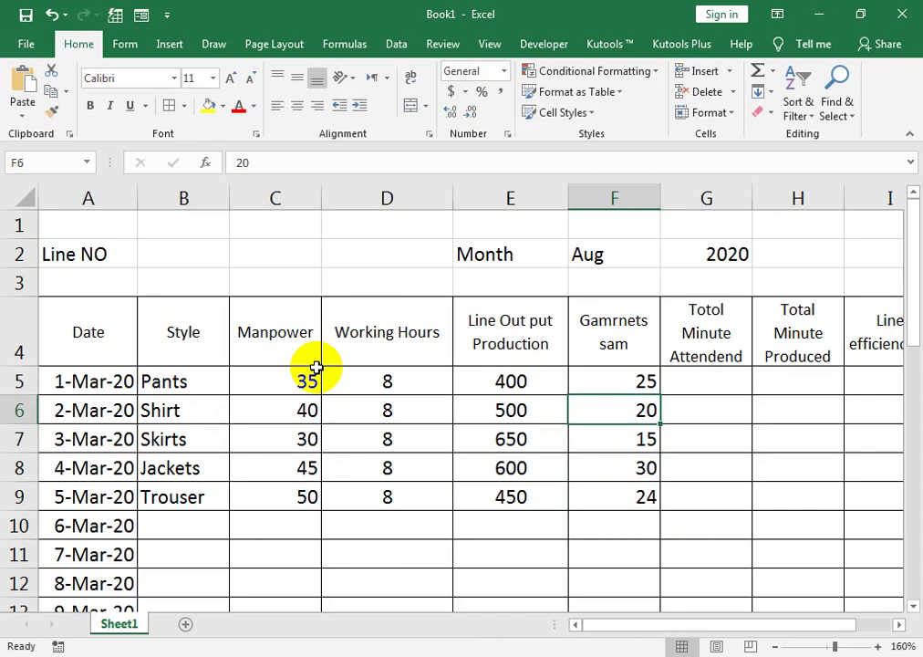
key(Right)
key(Up)
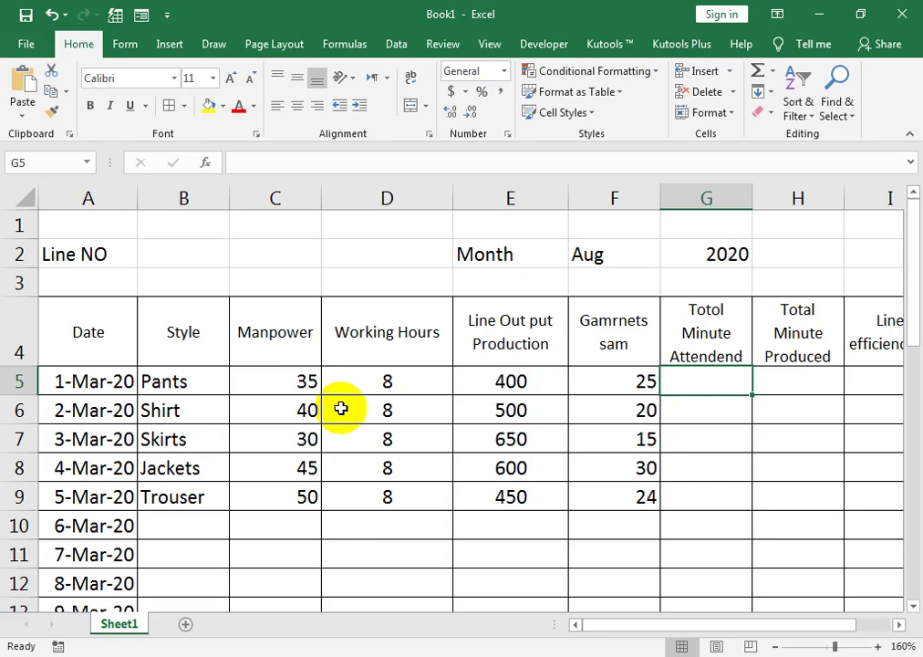
text(=)
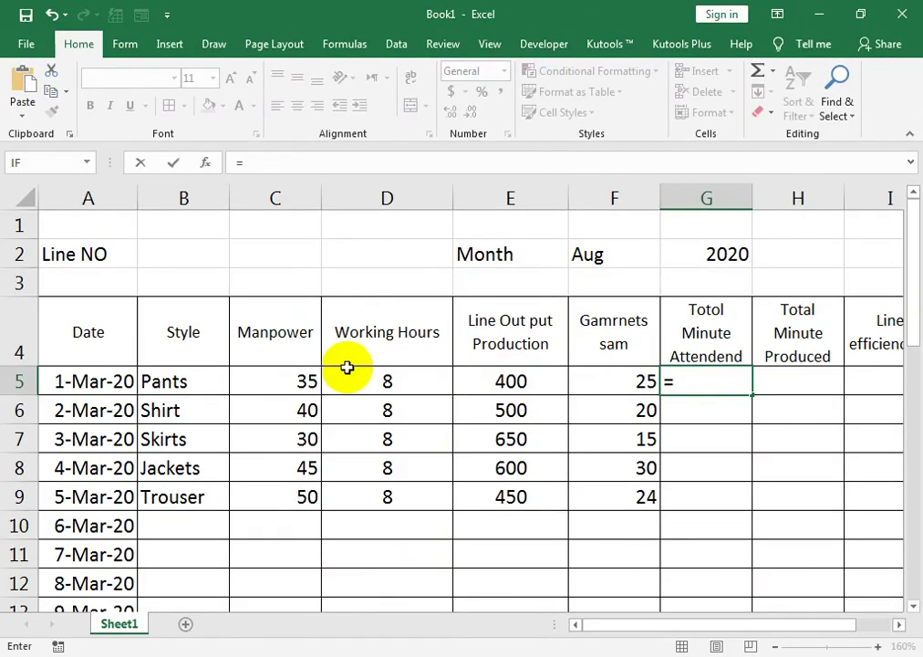
Enter =C5*D5*60 in G5 and fill it down, giving 16800, 19200, 14400, 21600, 24000.
click(306, 374)
text(*)
key(Left)
key(Left)
key(Left)
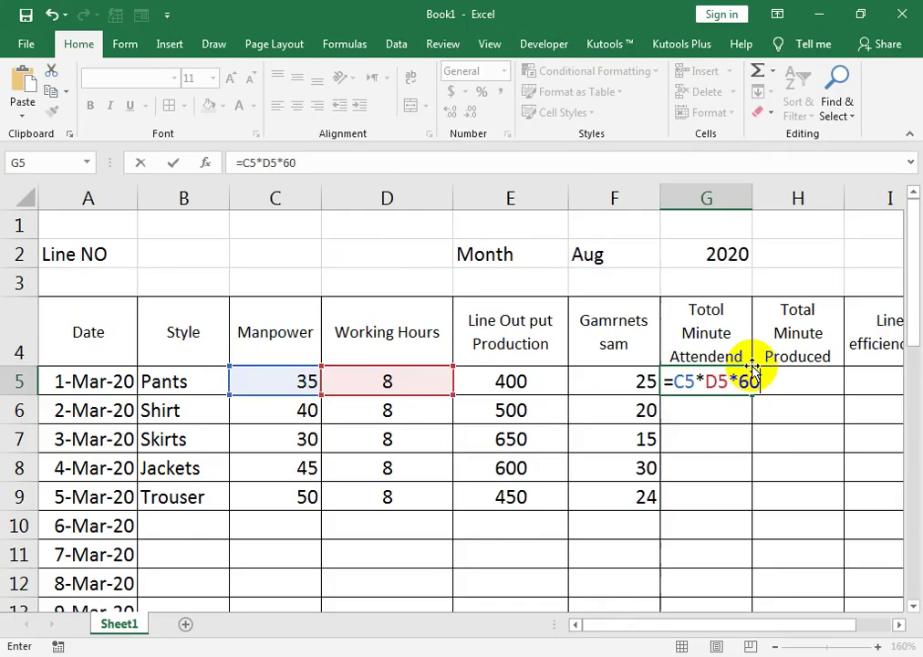
key(Return)
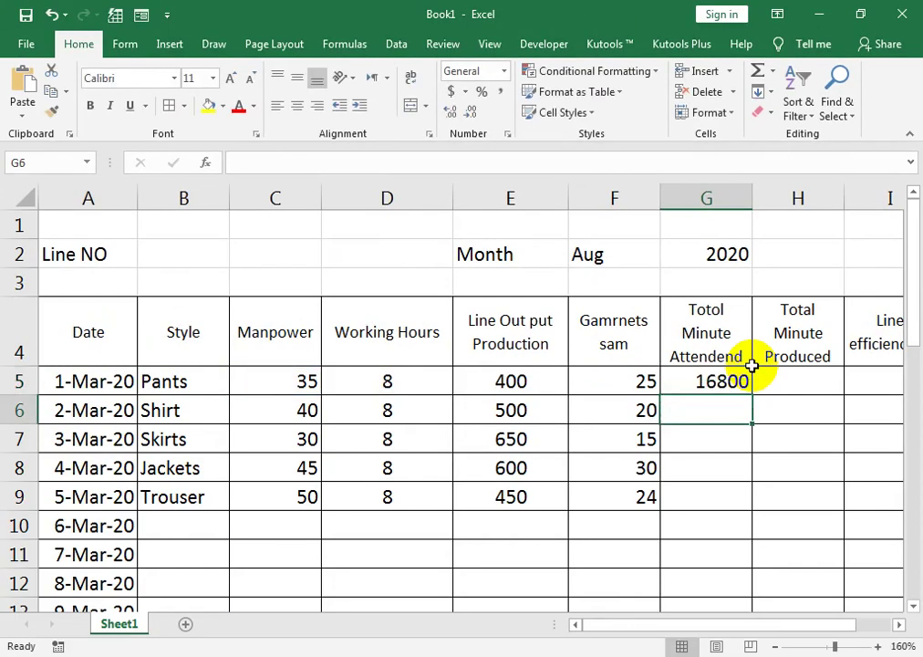
click(730, 387)
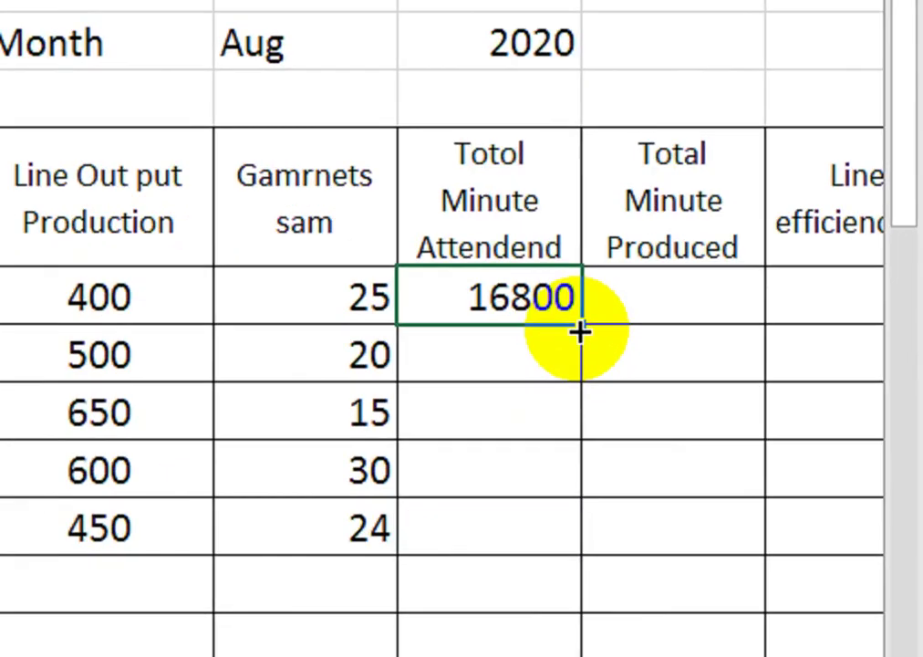
double_click(580, 332)
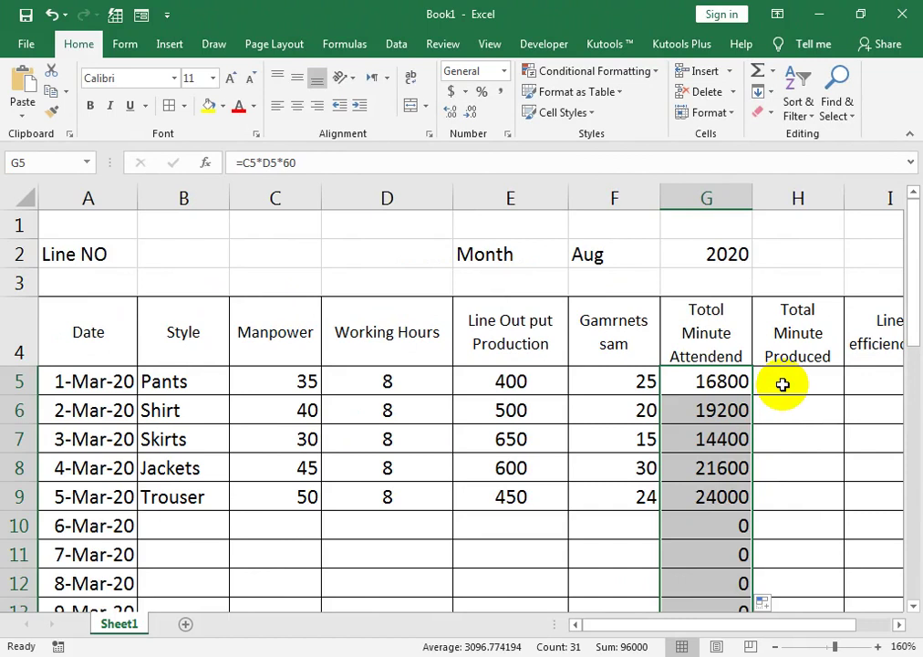
click(767, 384)
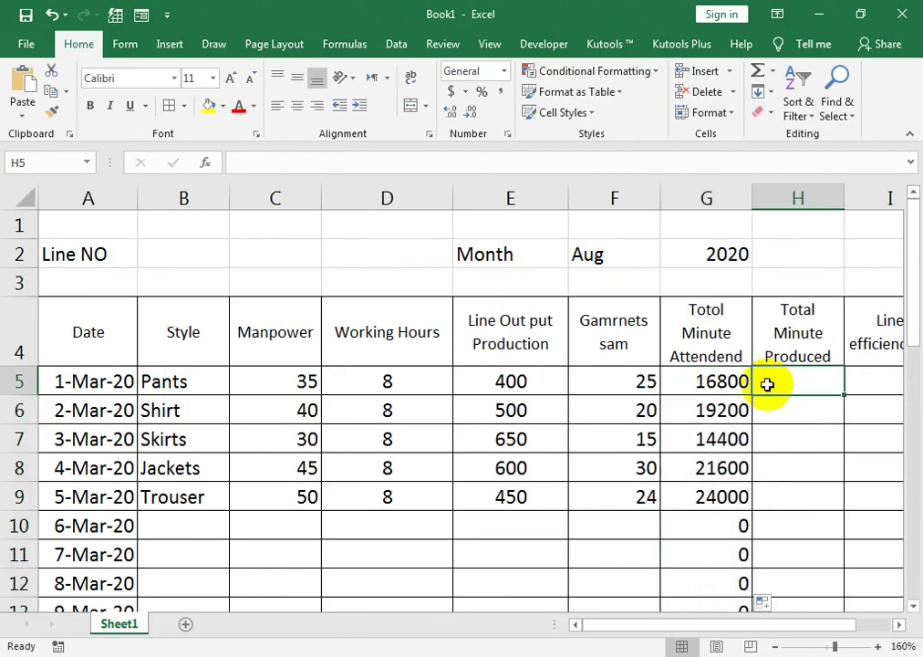
Enter =E5*F5 in H5 and fill down: 10000, 10000, 9750, 18000, 10800.
text(=)
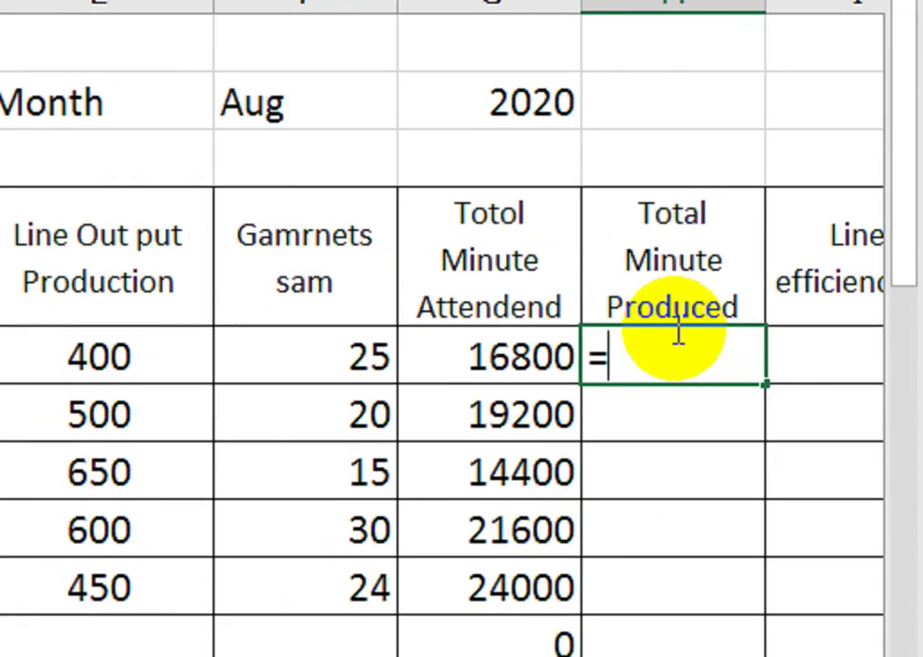
key(Left)
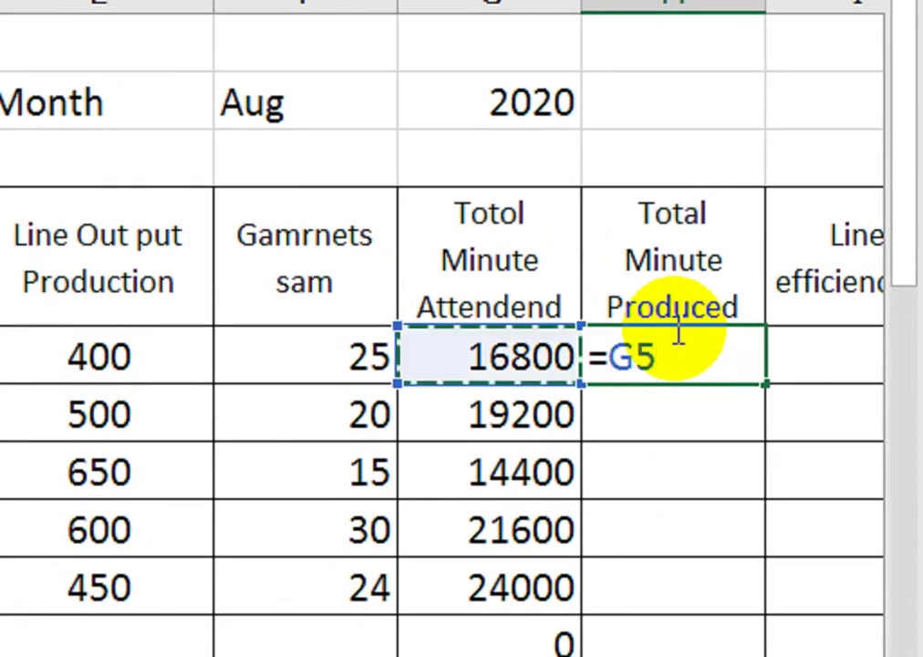
key(Left)
key(Left)
text(*)
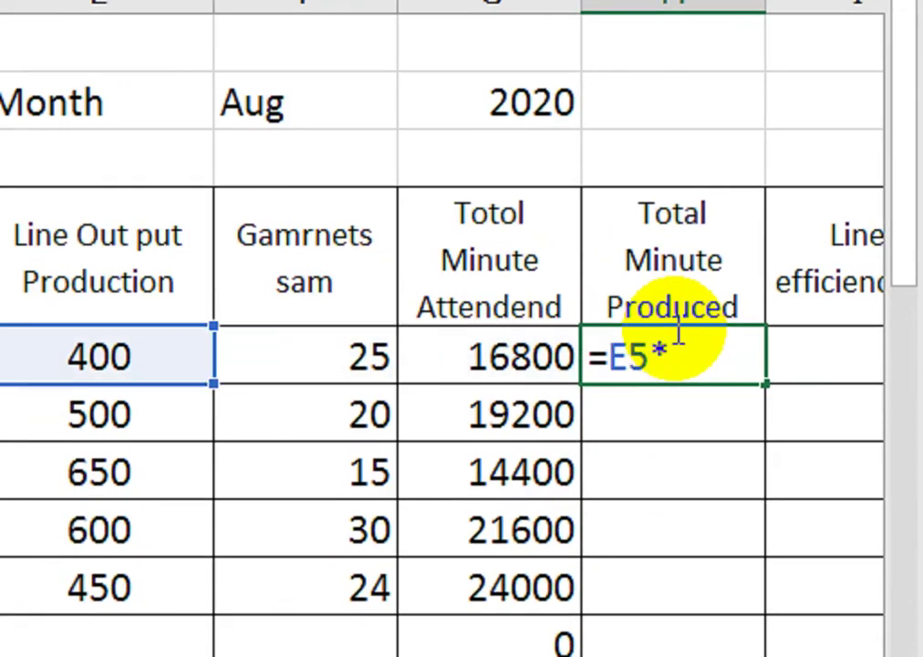
key(Left)
key(Left)
key(Return)
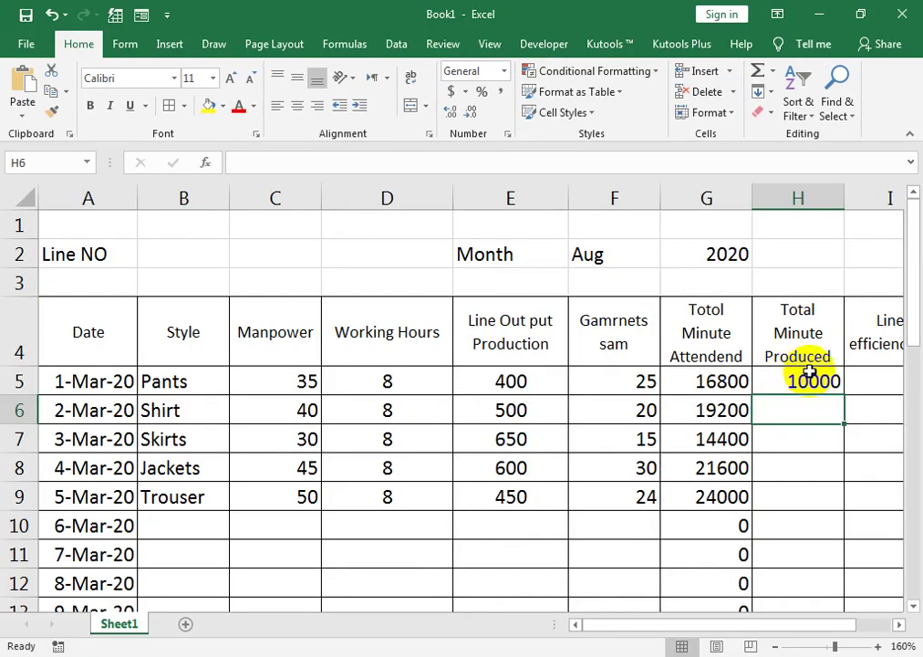
click(807, 378)
double_click(843, 396)
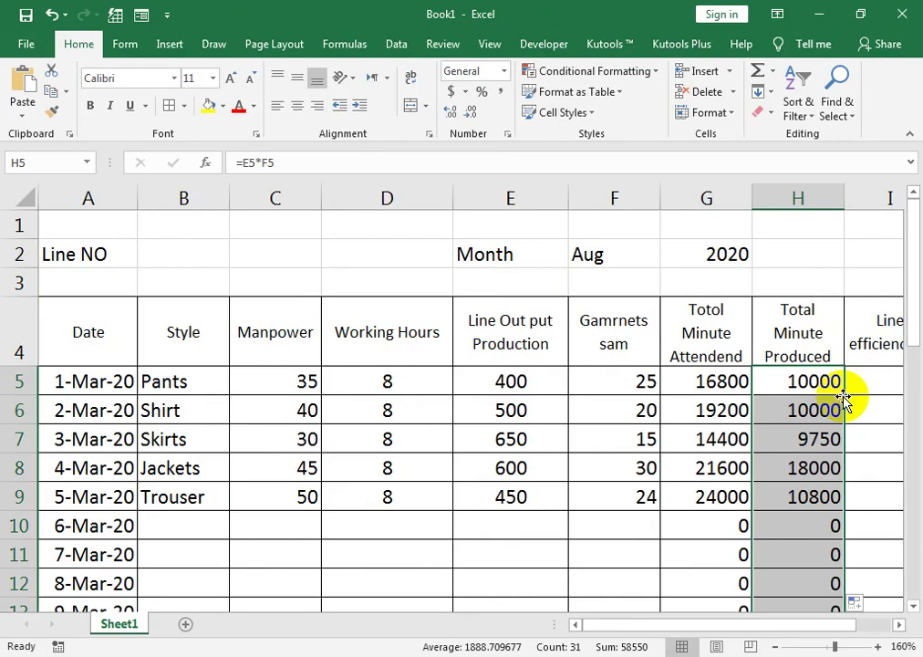
click(876, 381)
scroll(877, 381, right, 2)
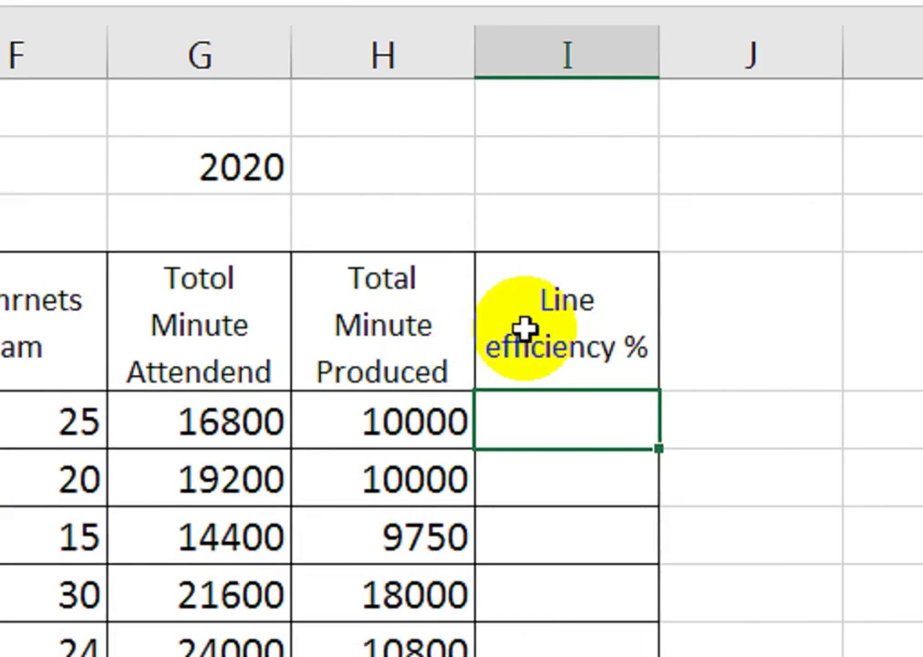
click(566, 420)
text(=)
Enter =H5/G5*100 in I5 and fill it down the Line efficiency % column.
key(Left)
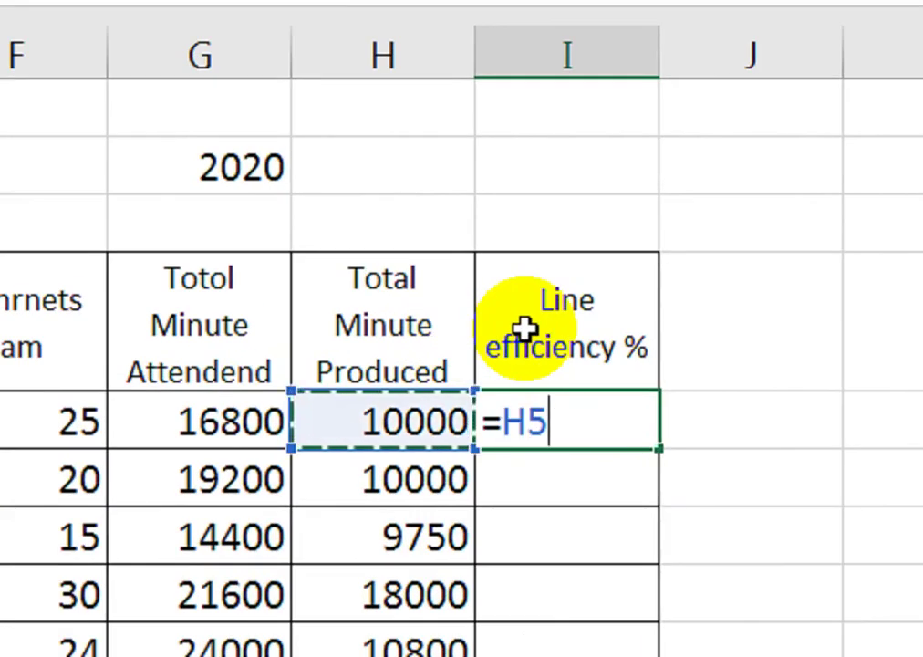
text(/)
key(Left)
key(Left)
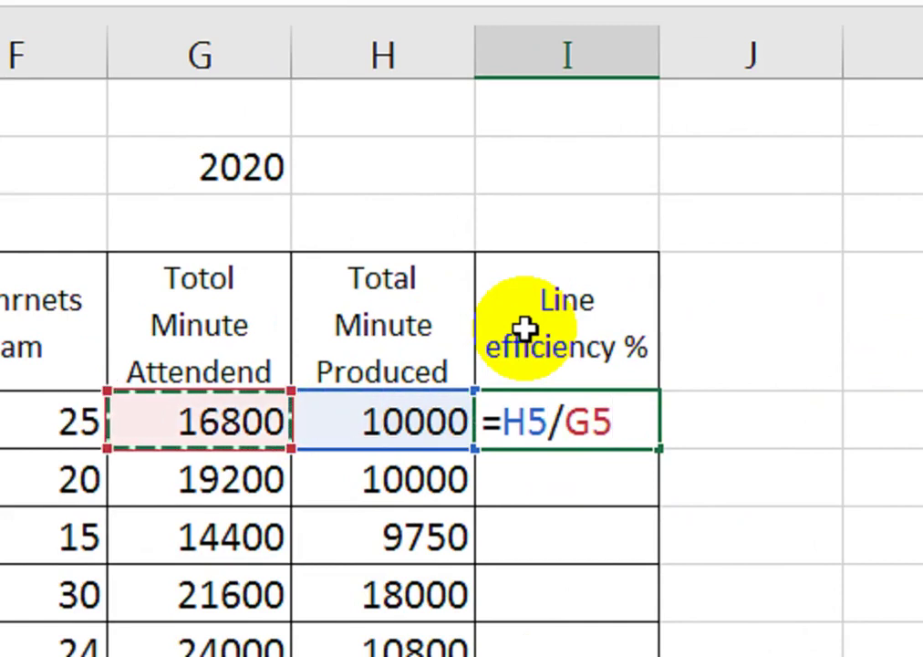
text(*)
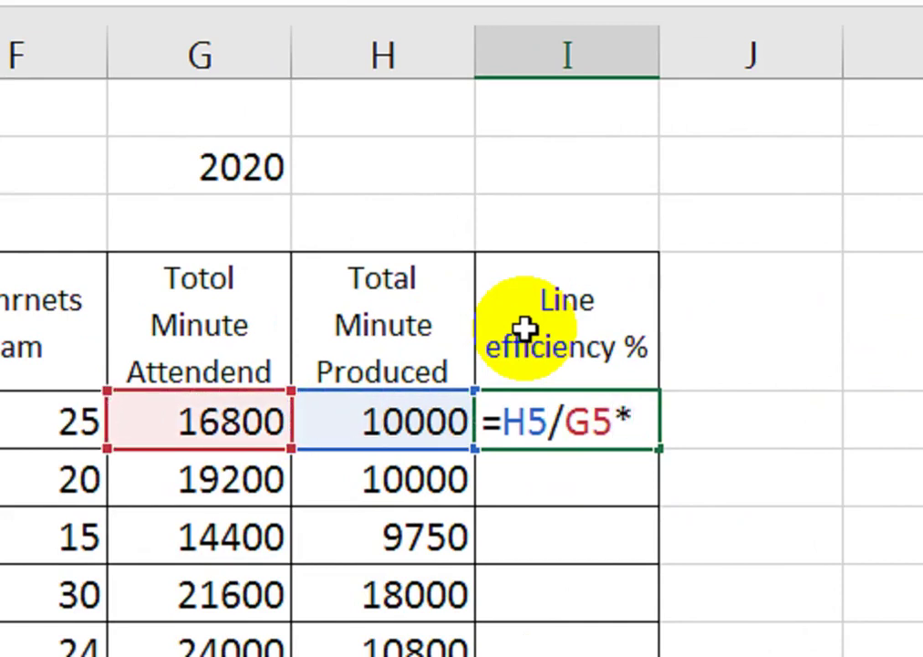
text(100)
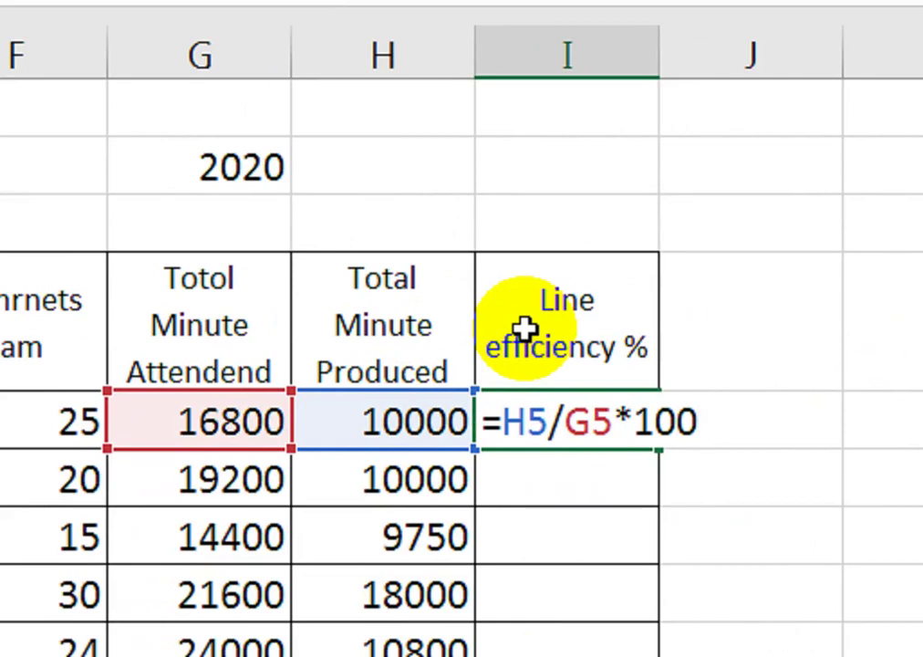
key(Return)
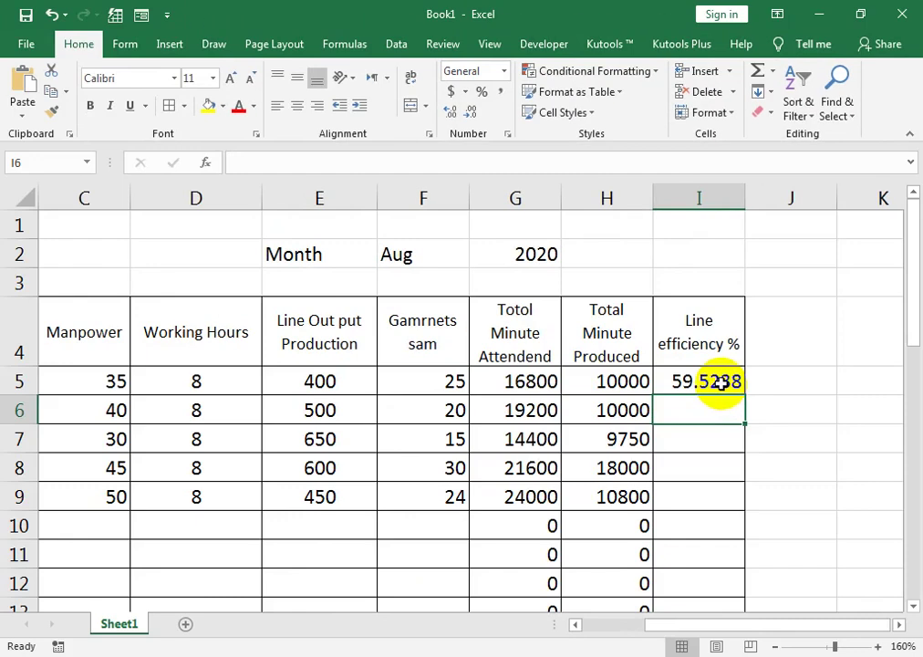
click(730, 383)
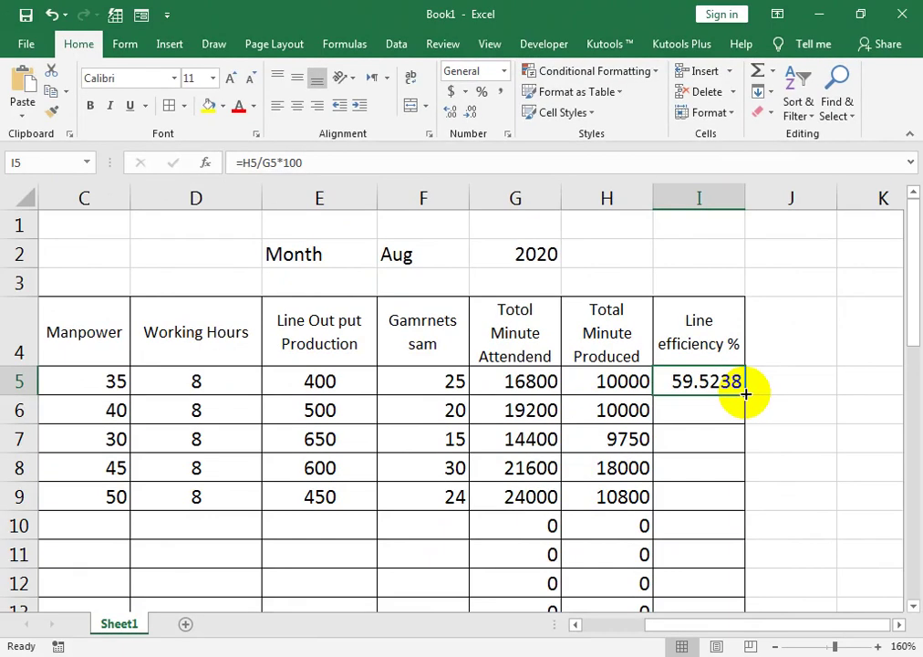
double_click(745, 393)
scroll(734, 406, down, 1)
scroll(730, 408, up, 1)
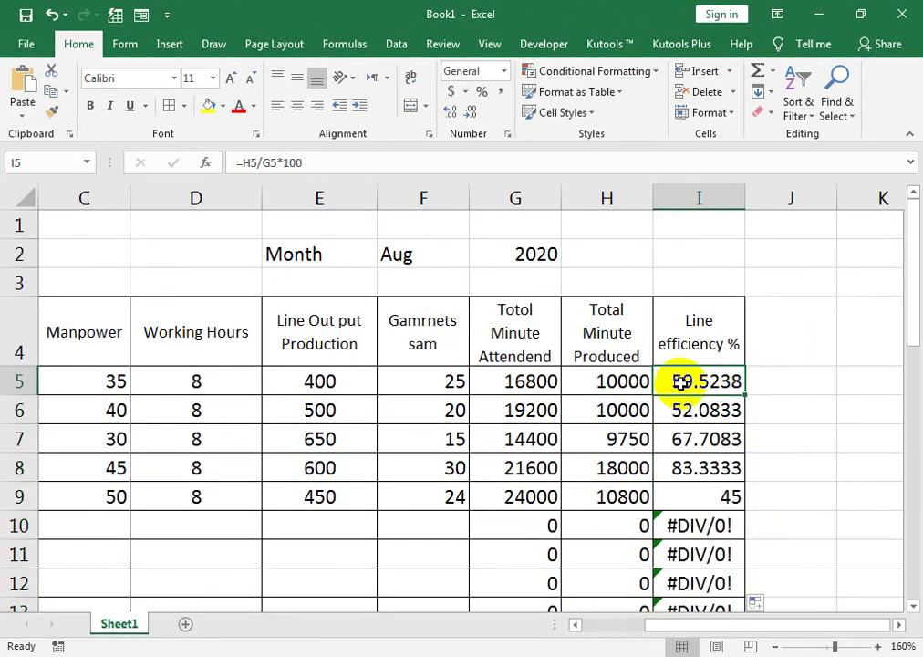
double_click(682, 382)
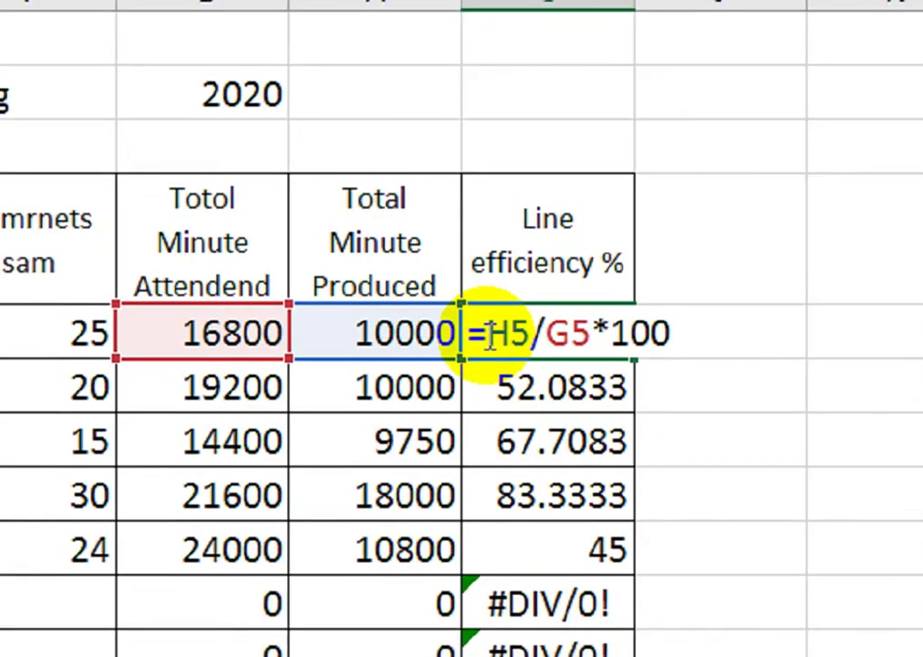
Change I5 to =IFERROR(H5/G5*100,"") and refill column I so empty rows stay blank.
text(I)
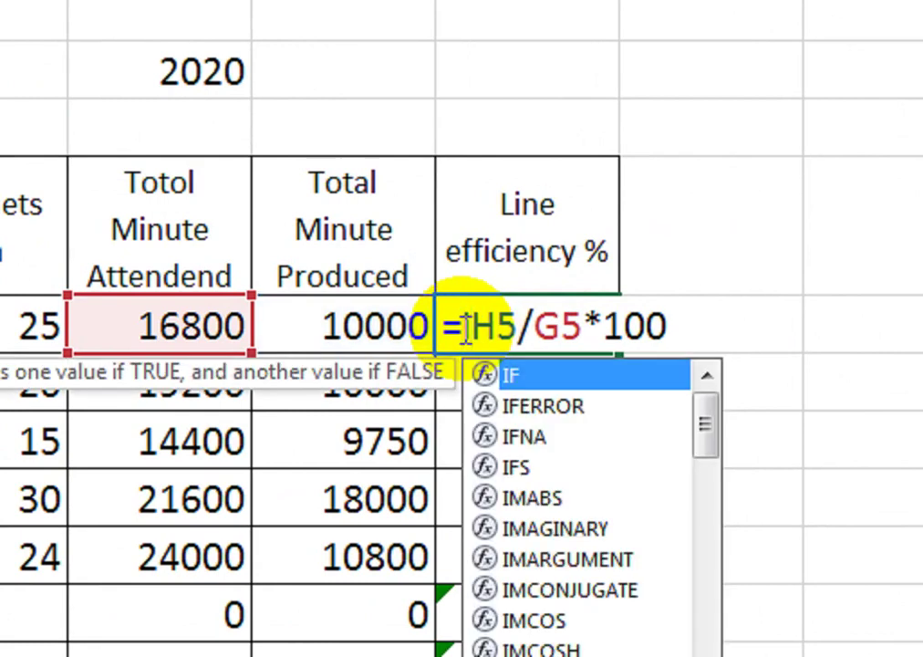
key(Down)
key(Tab)
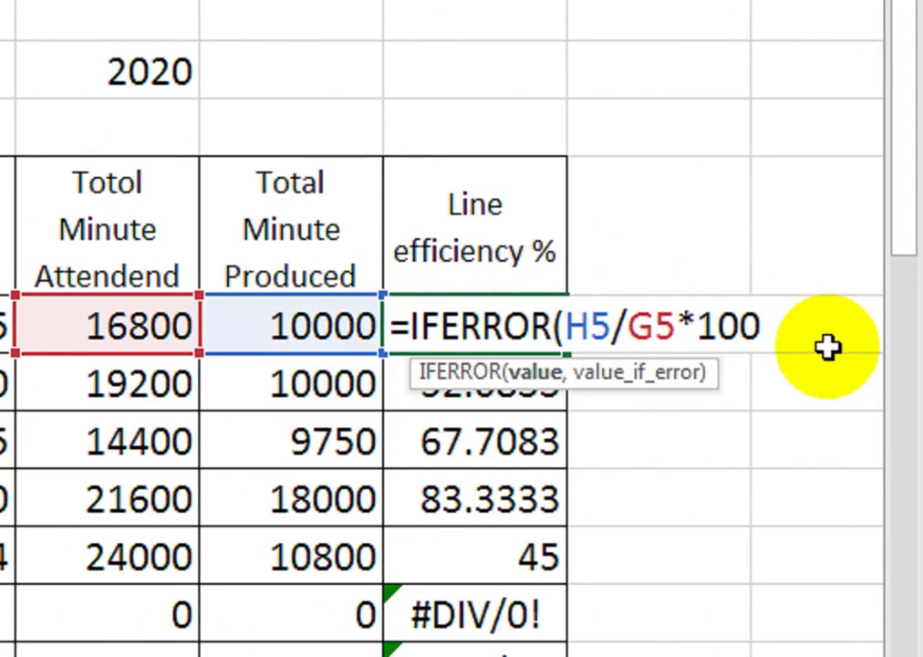
double_click(806, 336)
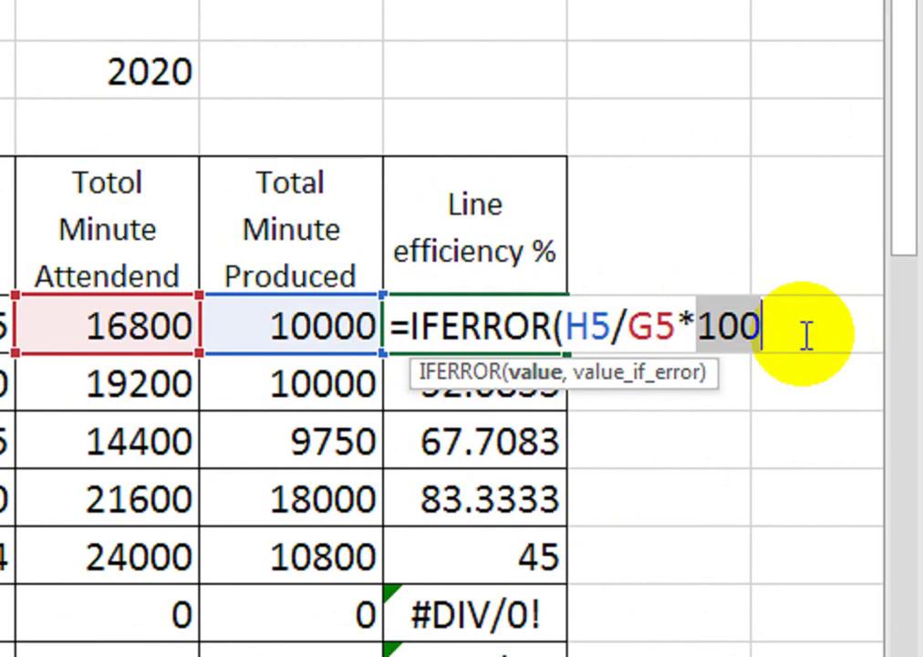
click(806, 336)
text(,)
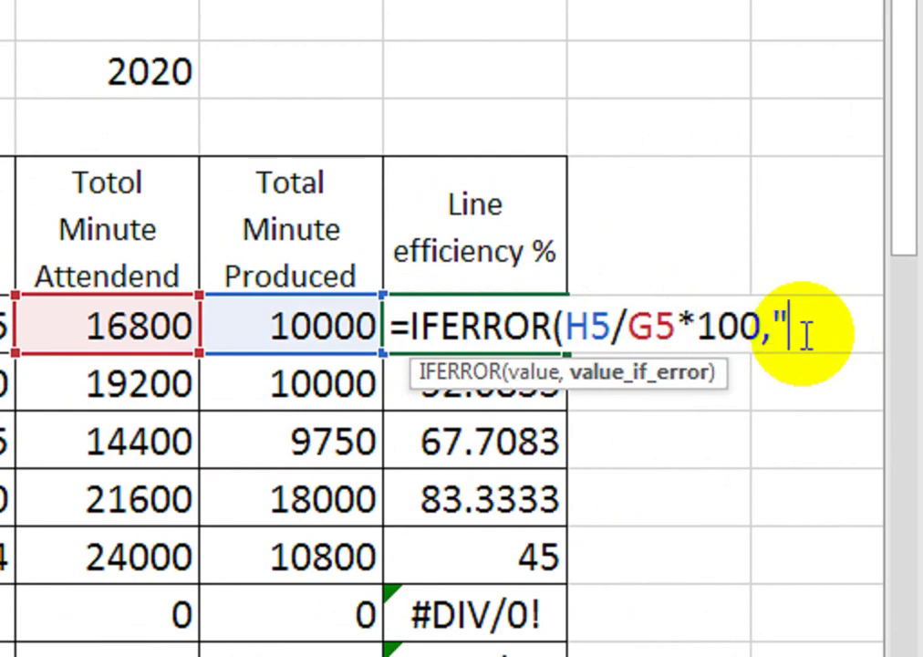
text())
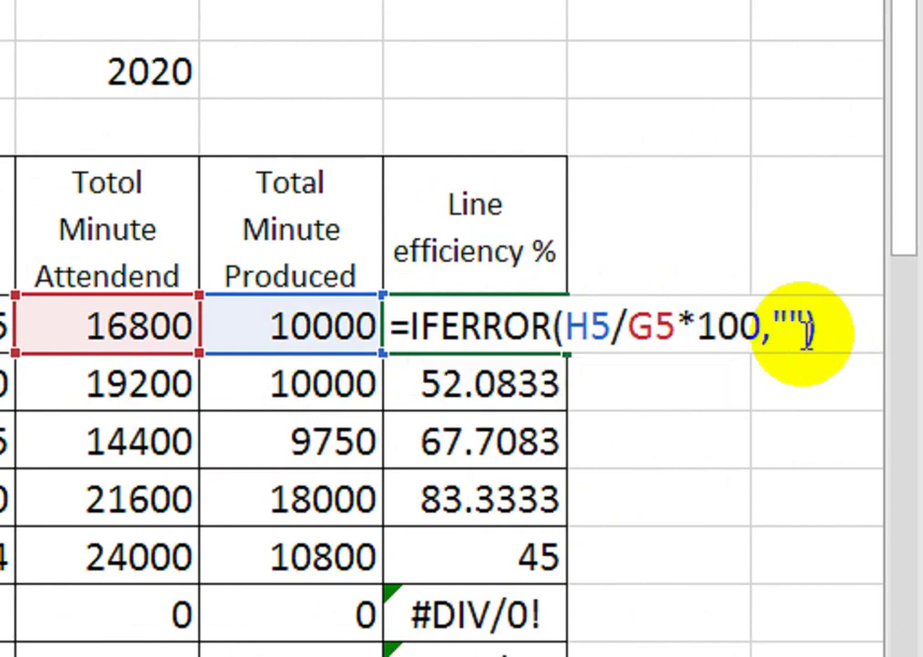
key(Return)
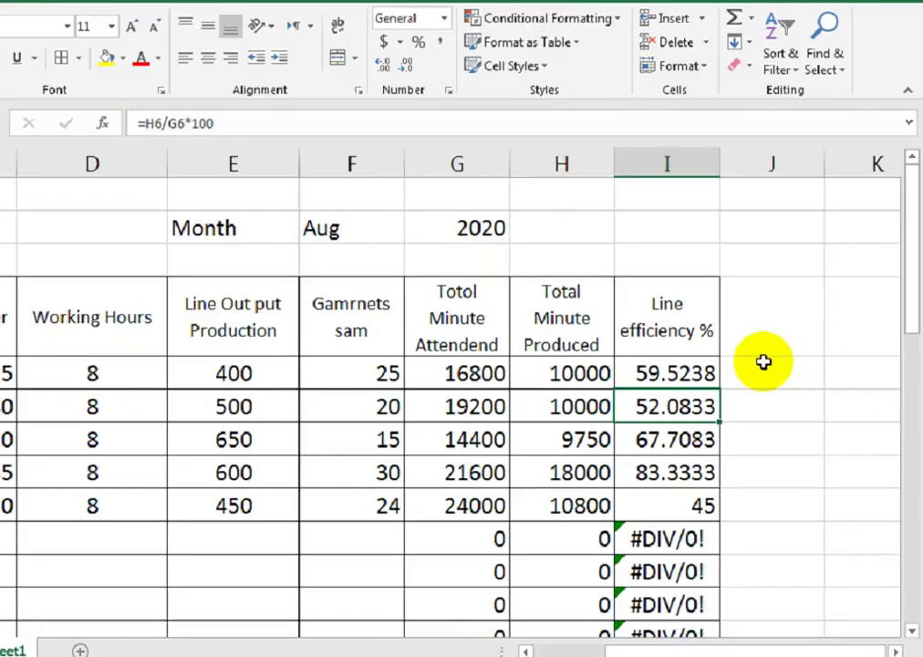
click(734, 383)
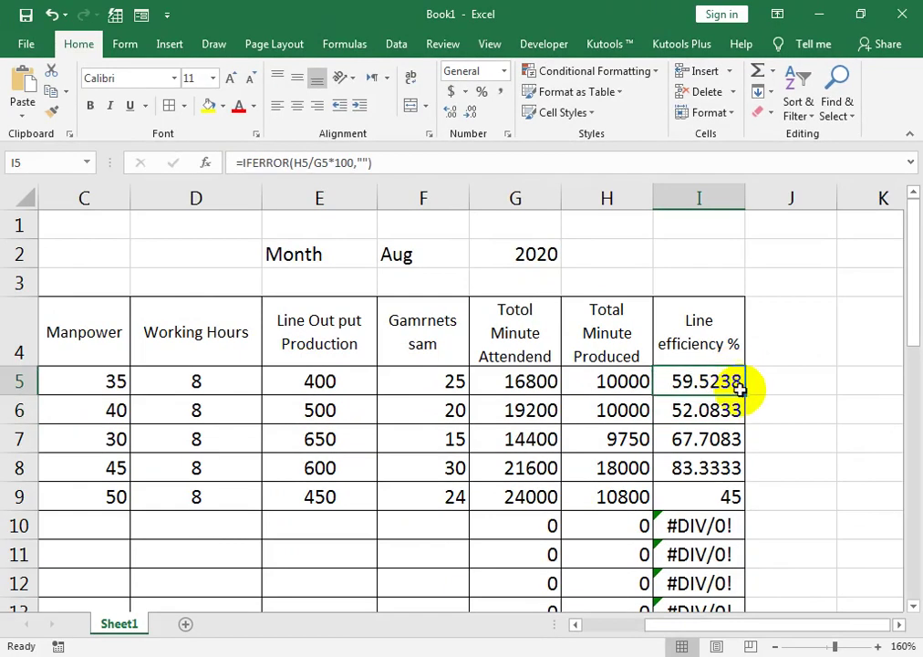
double_click(742, 393)
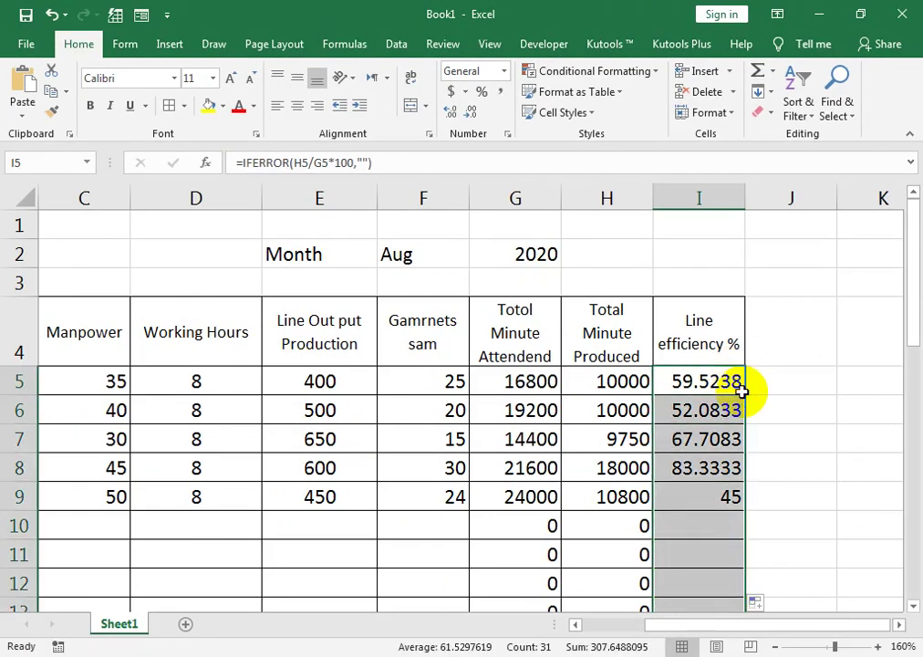
click(532, 384)
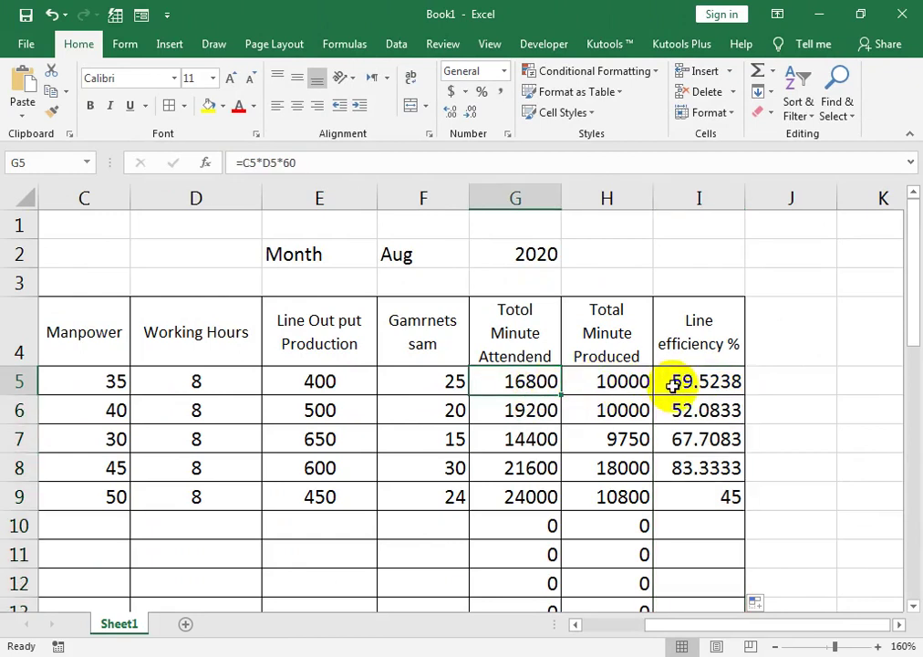
Undo the accidental cell move and row-height change around row 36.
scroll(675, 390, down, 1)
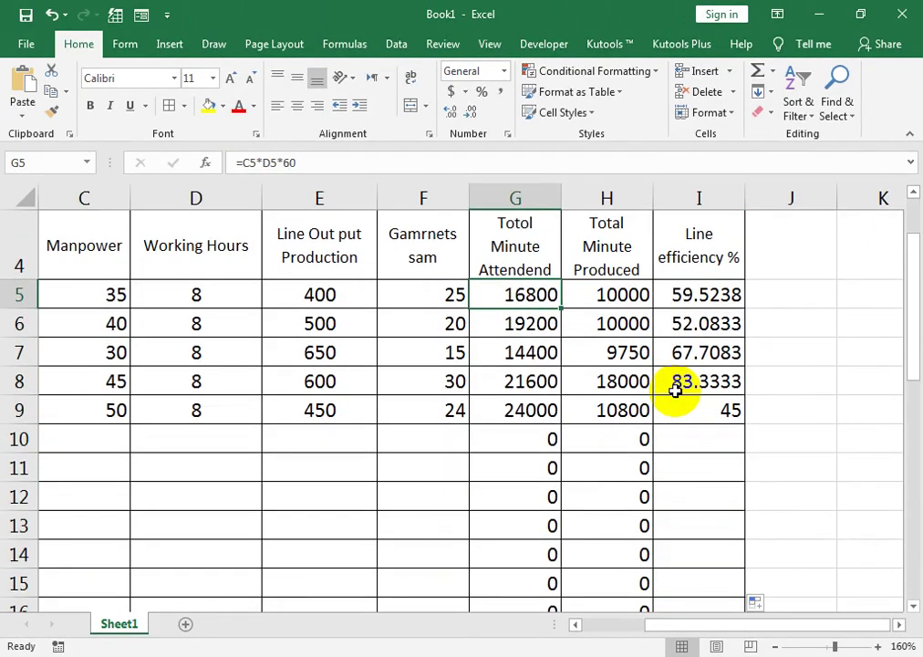
scroll(675, 389, down, 1)
scroll(675, 391, down, 2)
scroll(674, 391, down, 4)
scroll(671, 392, down, 1)
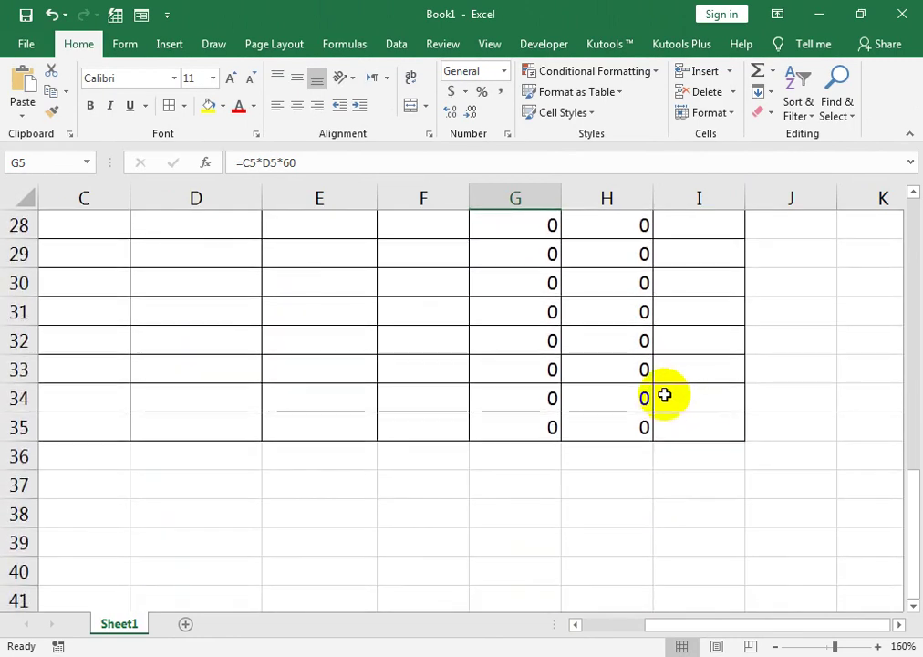
drag(513, 432, 137, 454)
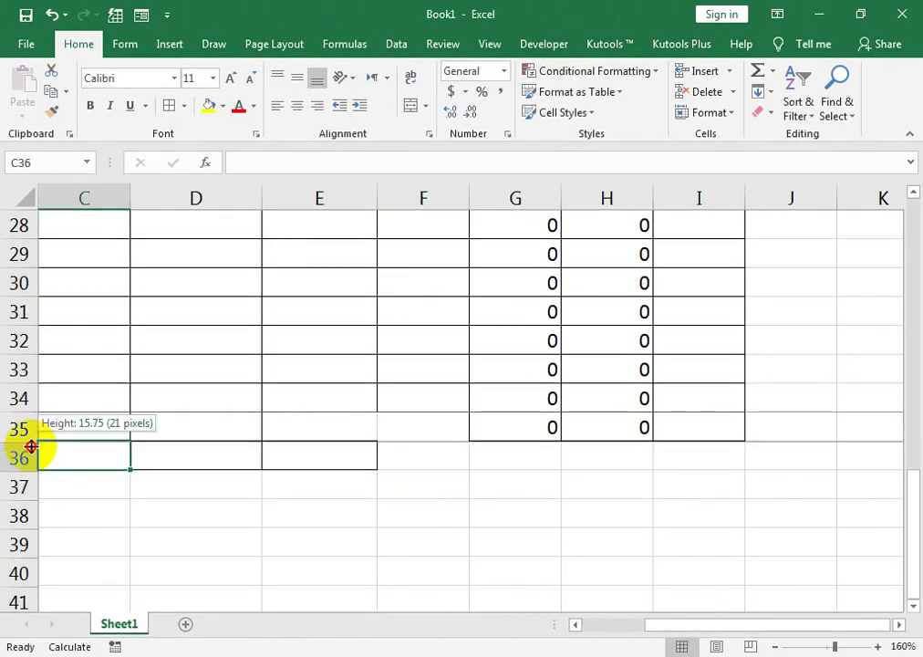
drag(30, 446, 31, 445)
key(ctrl+z)
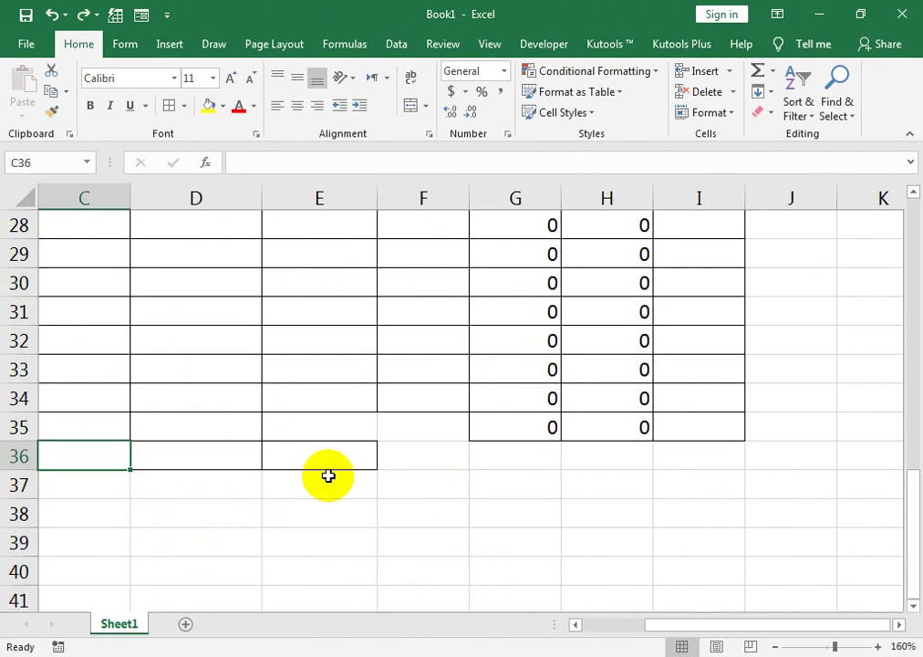
key(ctrl+z)
key(ctrl+z)
key(ctrl+z)
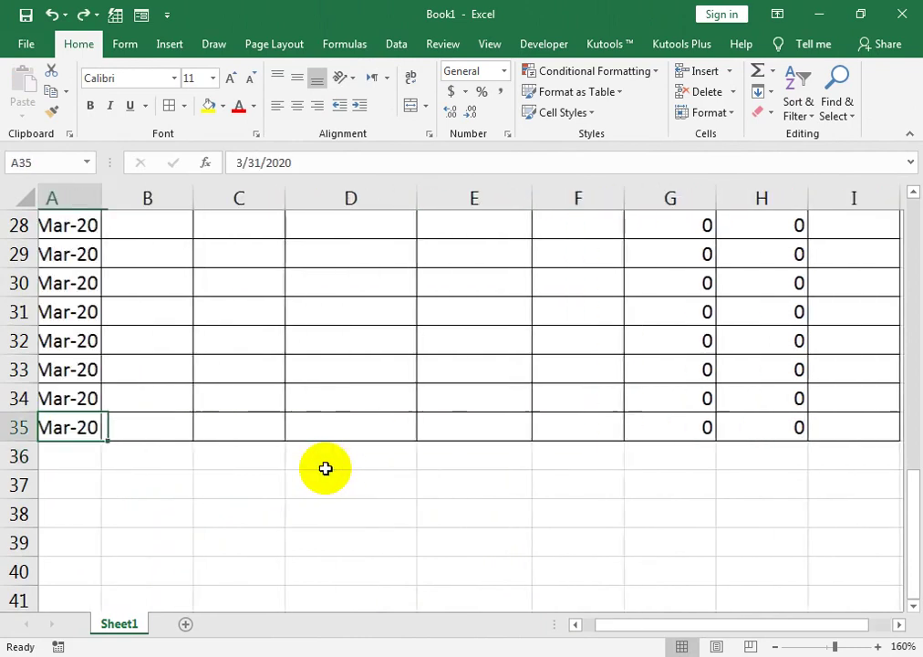
key(ctrl+z)
key(ctrl+z)
Merge and centre A36:D36 and label it 'Monthly Average'.
key(Left)
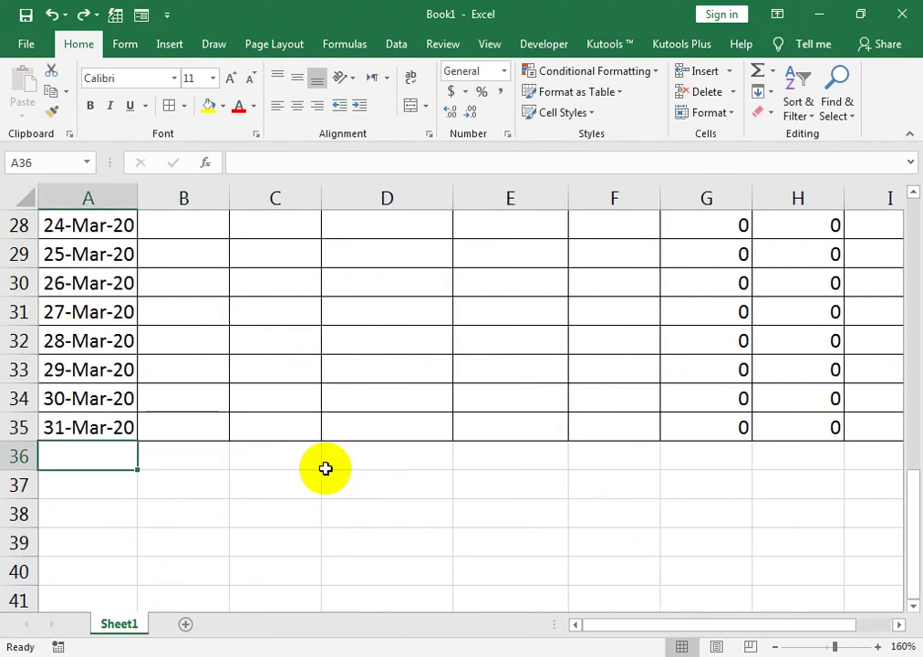
key(shift+Right)
key(shift+Right)
key(shift+Right)
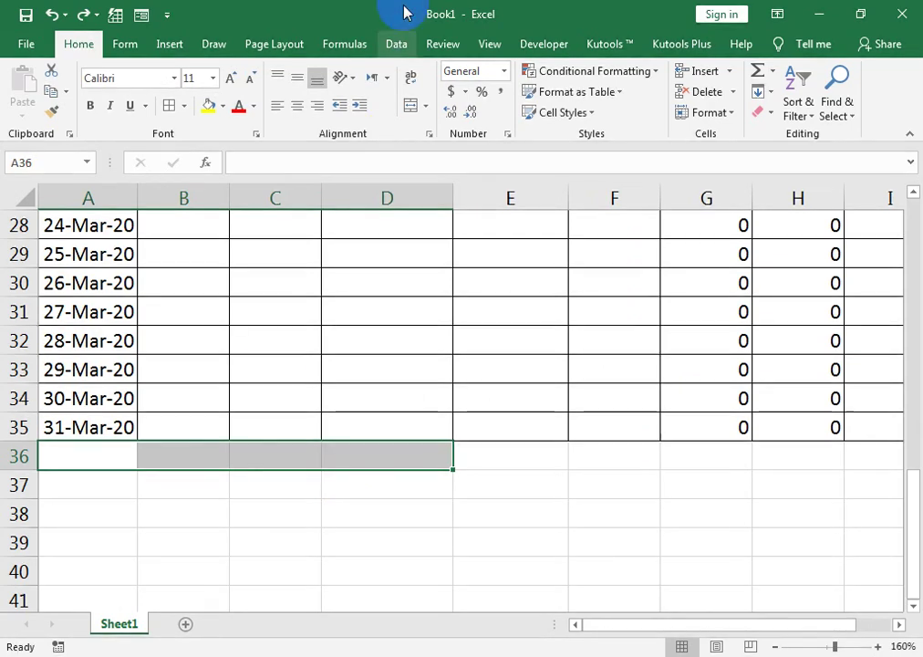
click(411, 107)
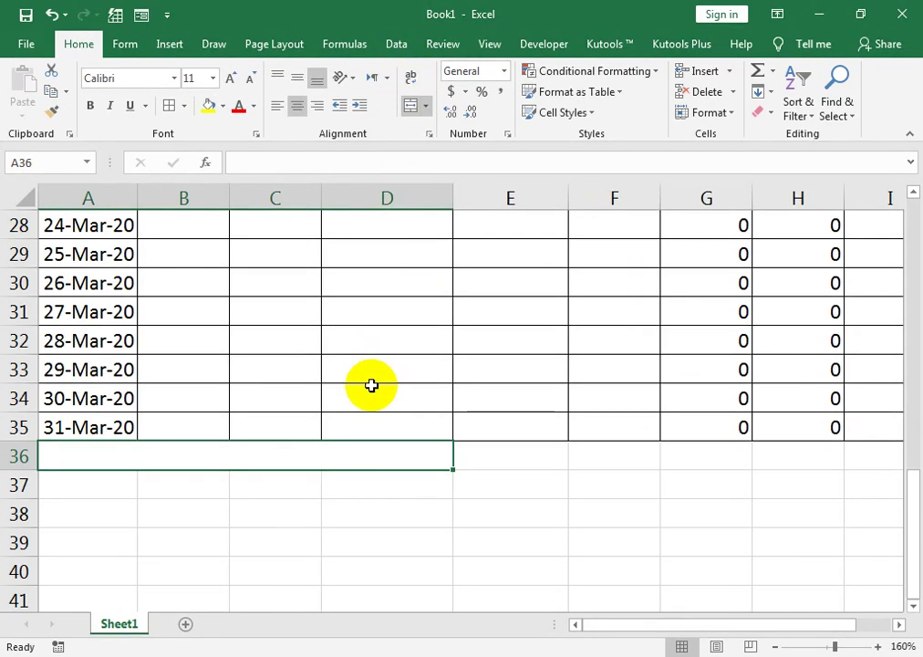
text(Month)
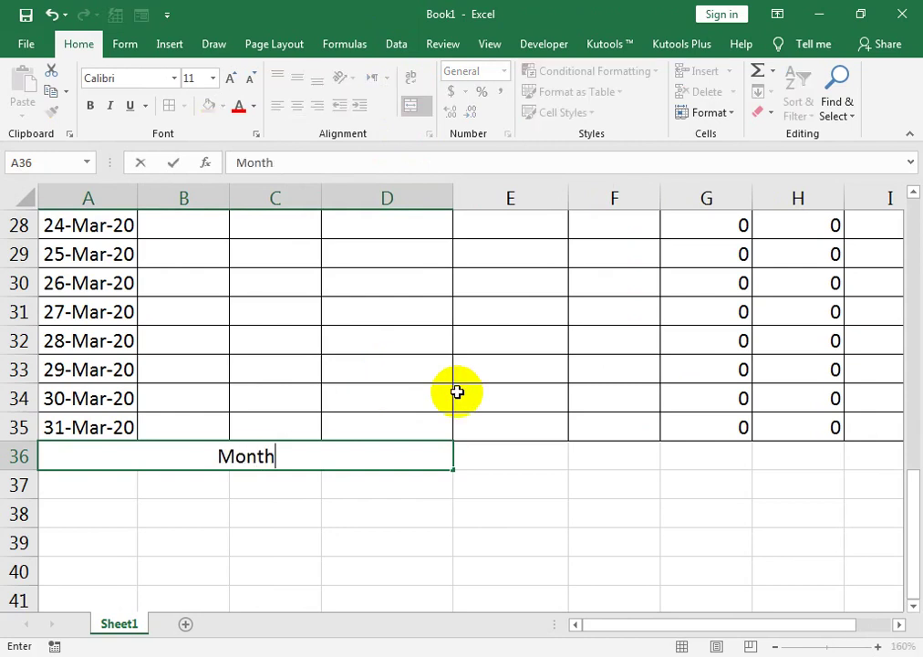
text(ly Average)
key(Right)
key(Left)
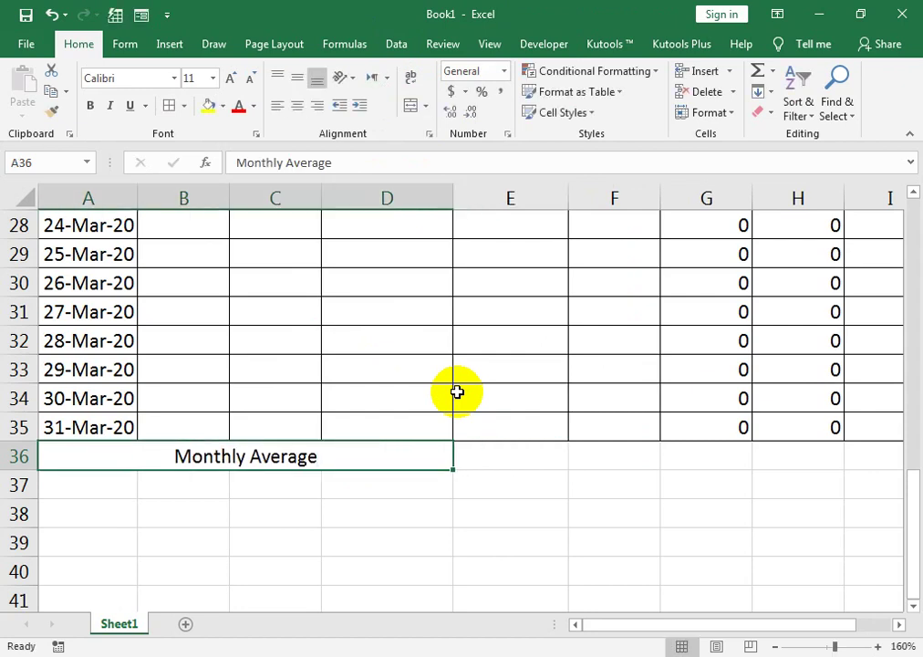
key(shift+Right)
key(shift+Right)
key(shift+Right)
key(shift+Right)
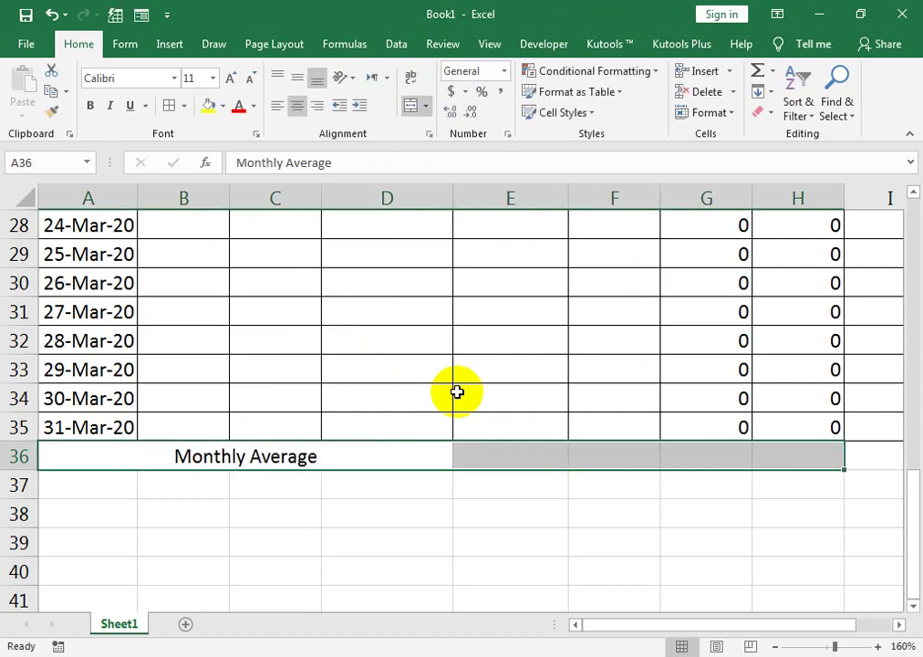
key(shift+Right)
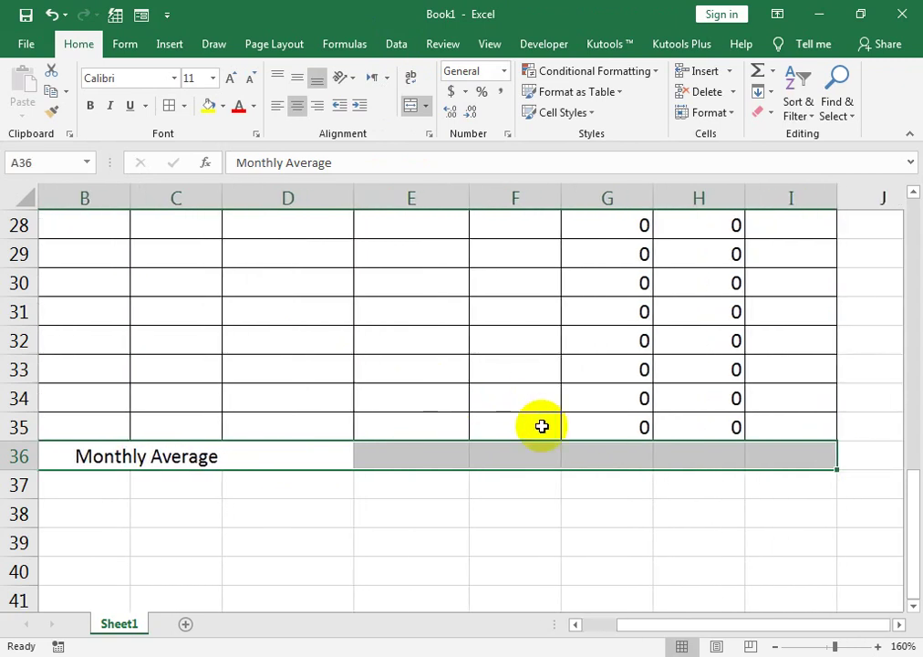
scroll(534, 422, up, 9)
scroll(540, 427, down, 6)
scroll(540, 427, down, 3)
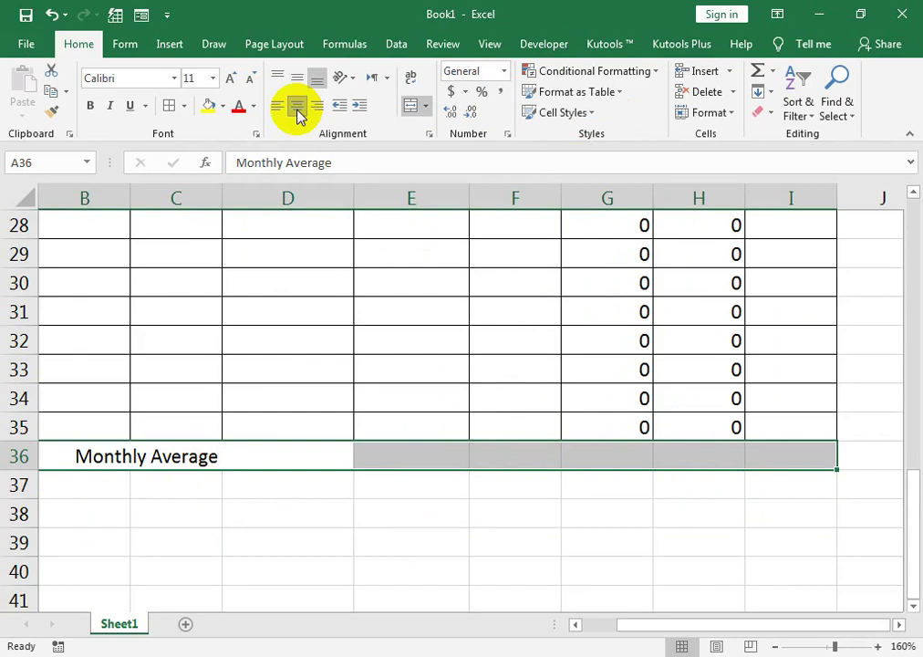
Give the Monthly Average row a thick outside border.
click(183, 105)
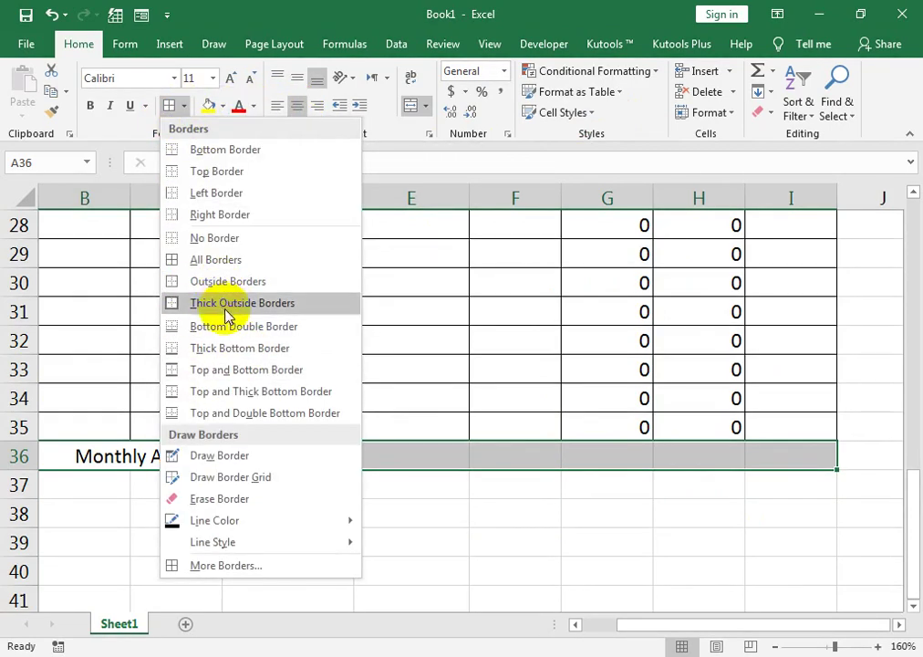
click(228, 315)
click(252, 466)
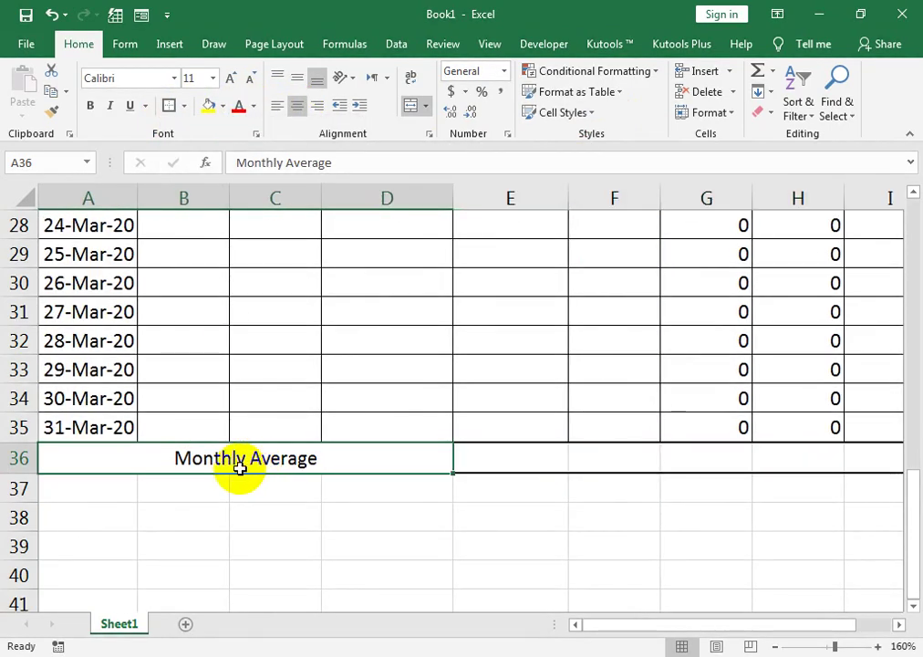
Apply All Borders to F36:I36 and zoom out.
click(602, 464)
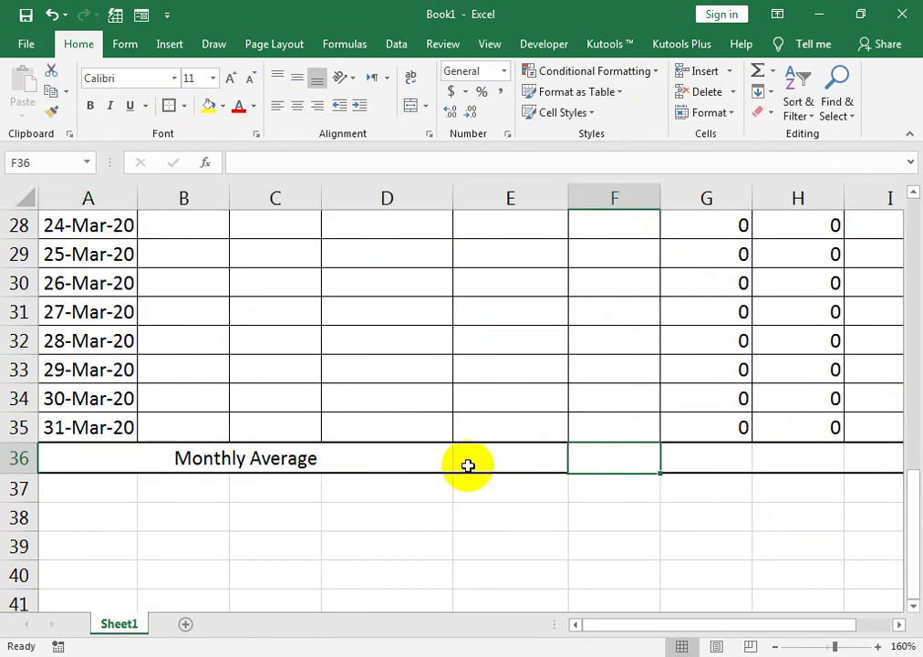
drag(567, 476, 571, 476)
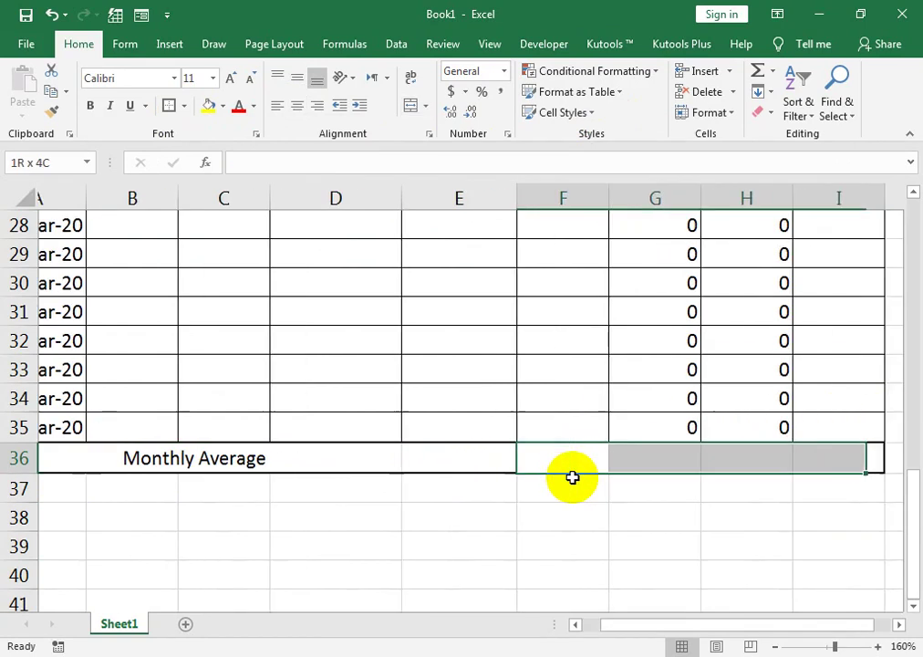
click(184, 106)
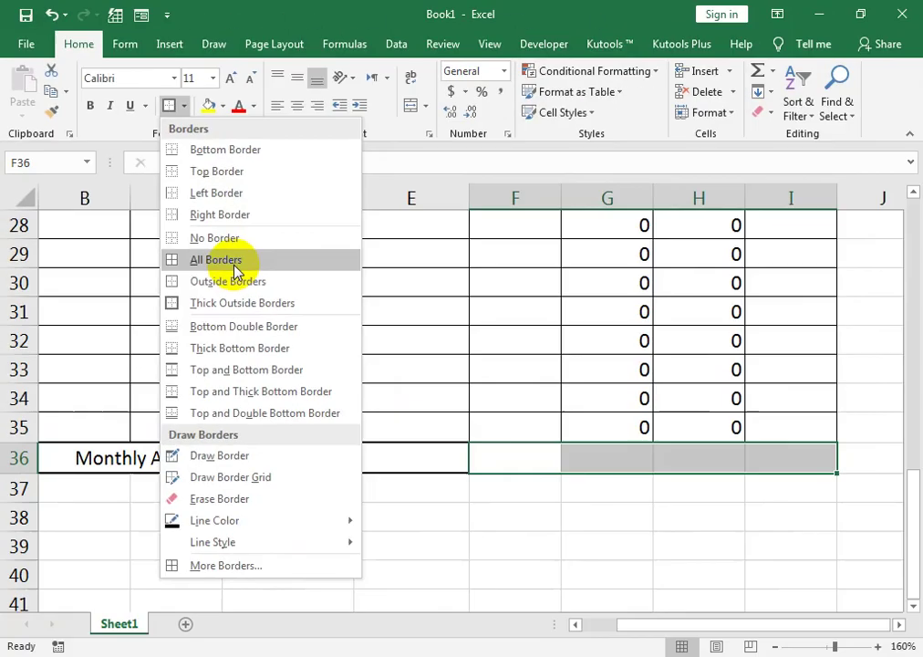
click(235, 265)
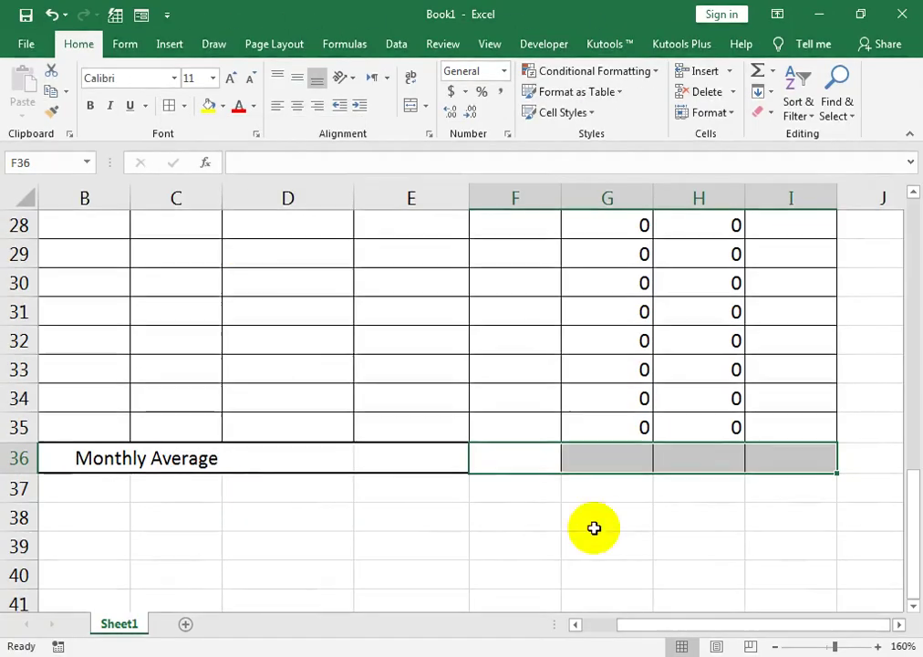
click(633, 462)
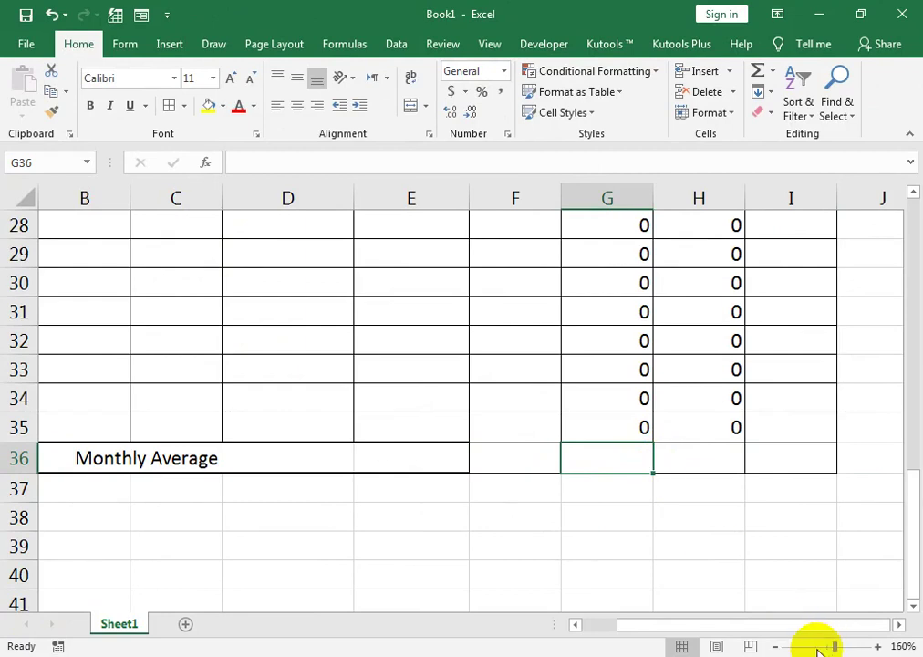
click(818, 648)
scroll(364, 524, down, 1)
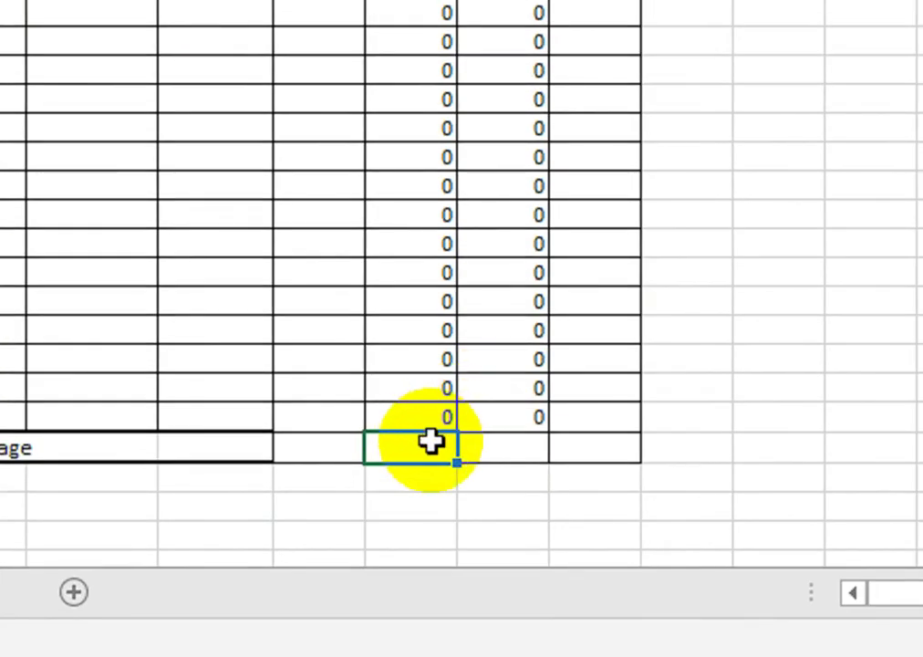
AutoSum G36:H36 to total 96000 attended and 58550 produced minutes.
click(370, 553)
drag(443, 449, 475, 449)
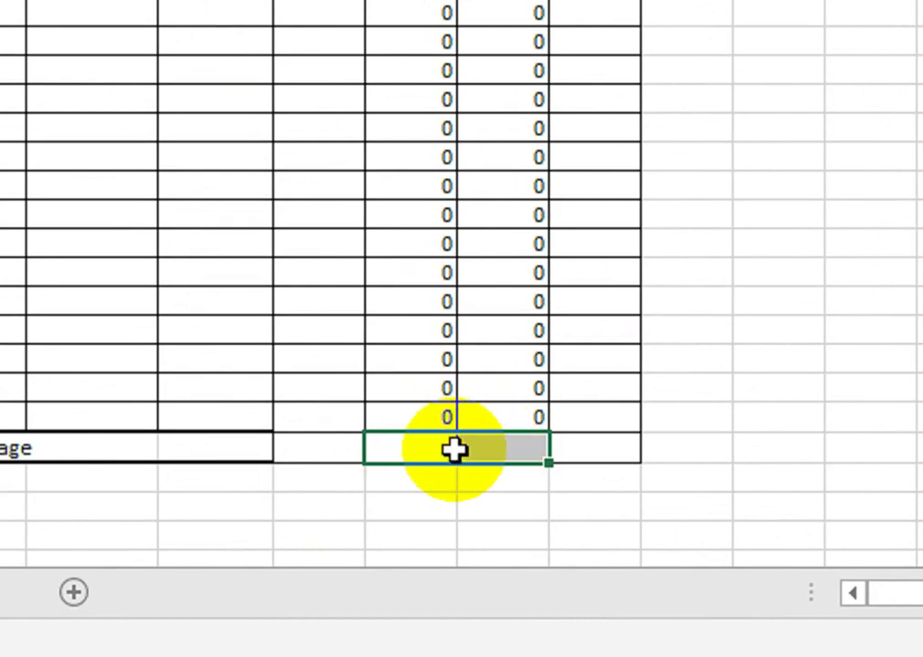
key(alt+equal)
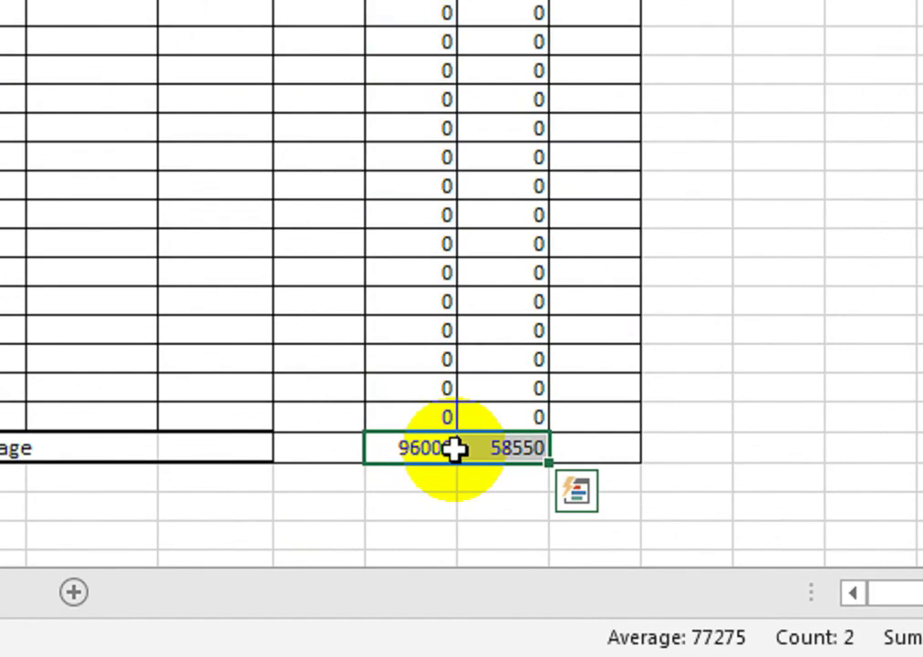
click(454, 447)
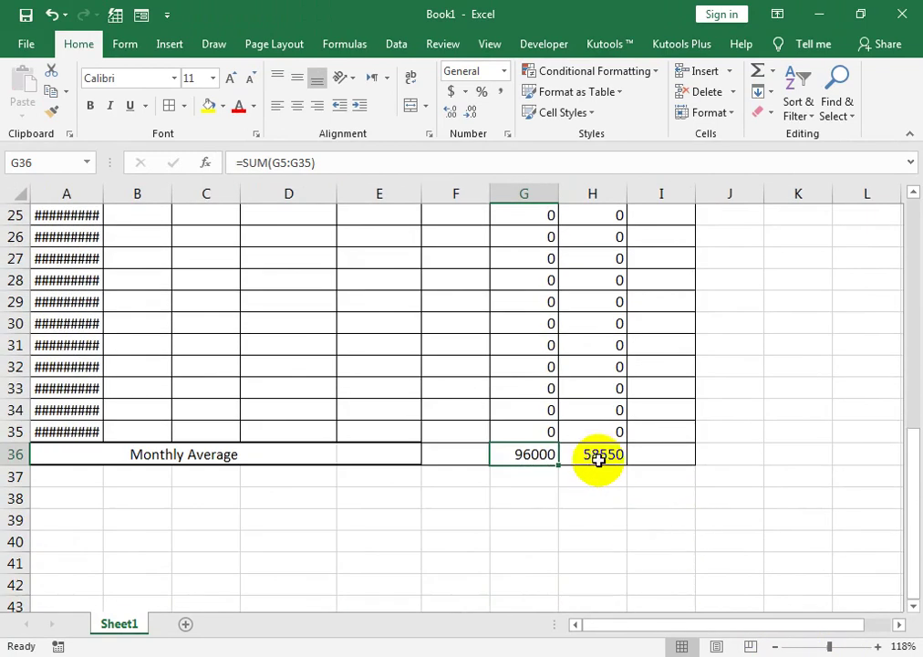
Select I36, then AutoFit column A so every March date shows in full instead of ####.
click(617, 461)
click(631, 462)
scroll(405, 470, down, 1)
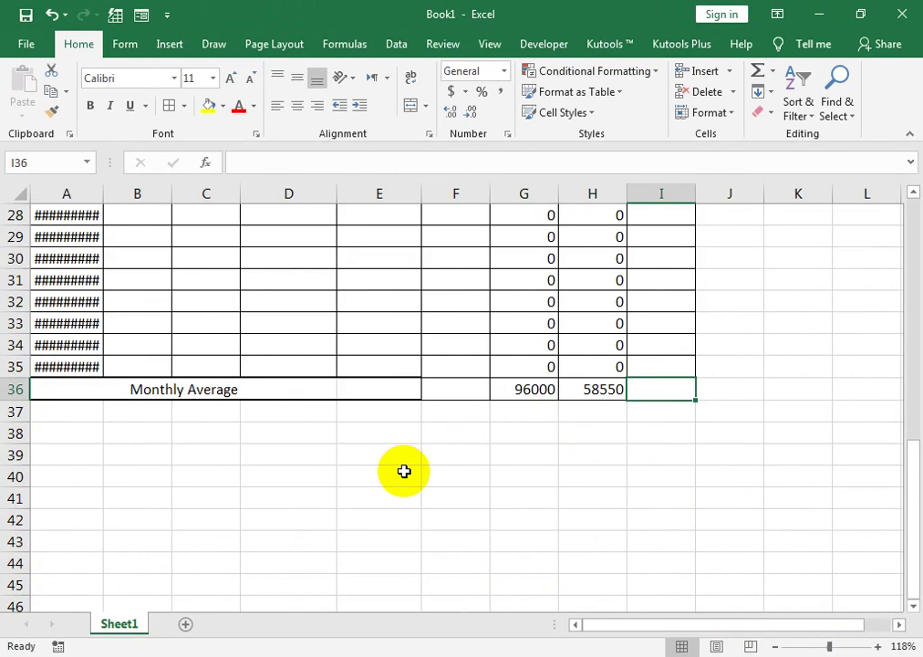
scroll(652, 212, up, 6)
scroll(652, 212, up, 3)
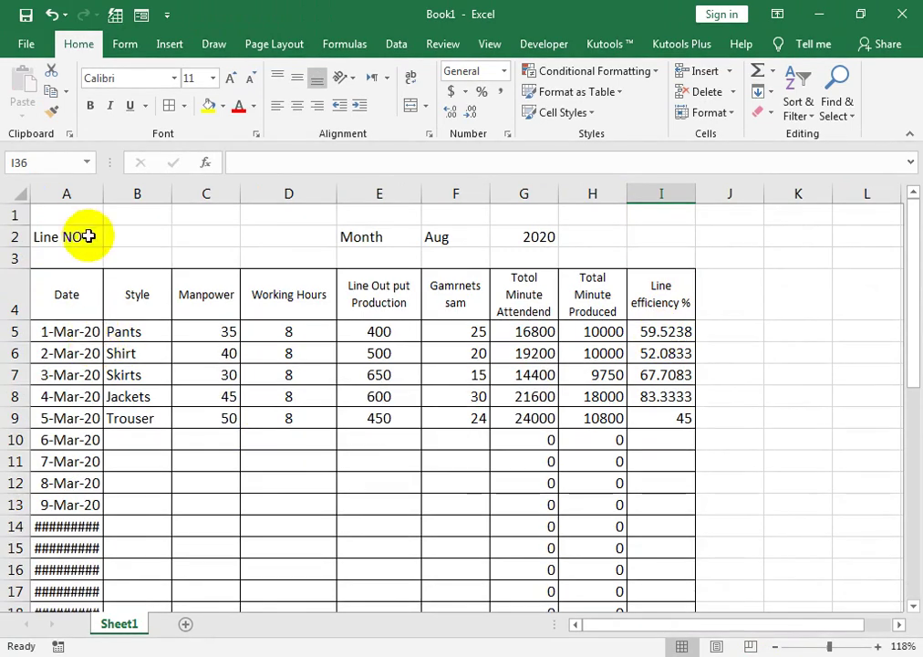
scroll(390, 351, down, 7)
scroll(390, 351, down, 1)
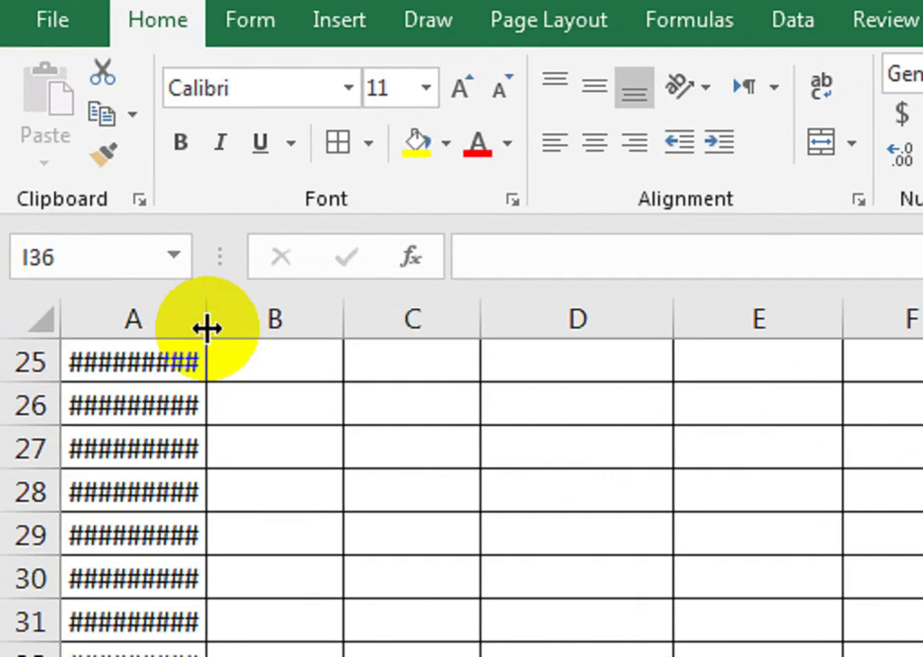
double_click(206, 326)
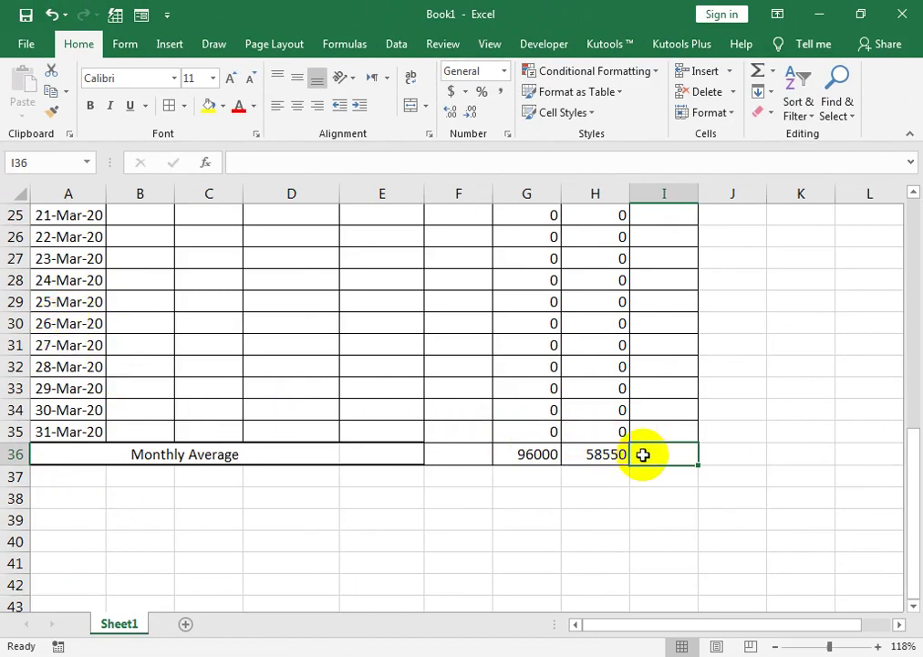
Enter =H36/G36*100 in I36 for a monthly line efficiency of 60.9896.
text(=)
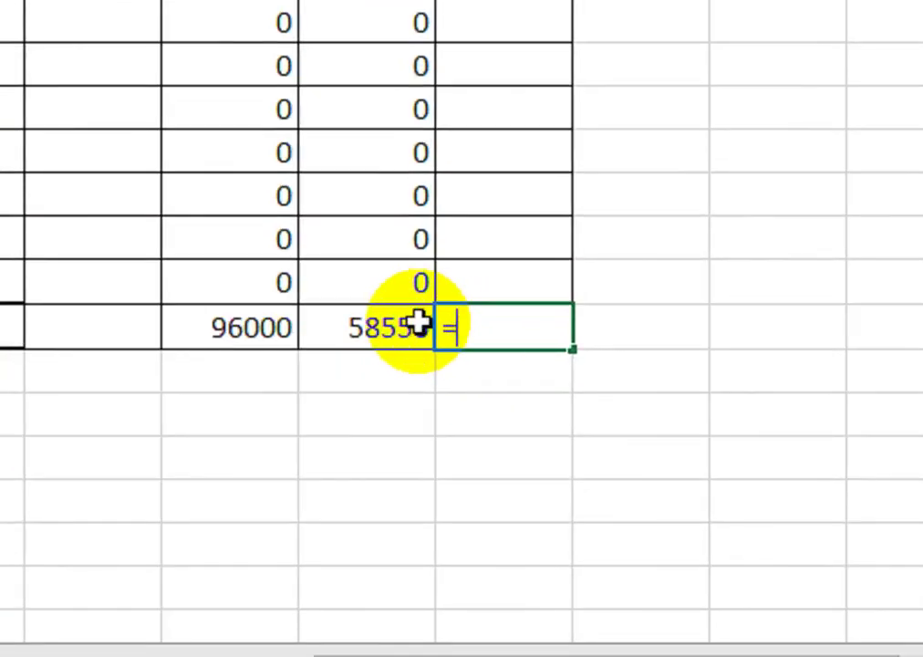
click(617, 453)
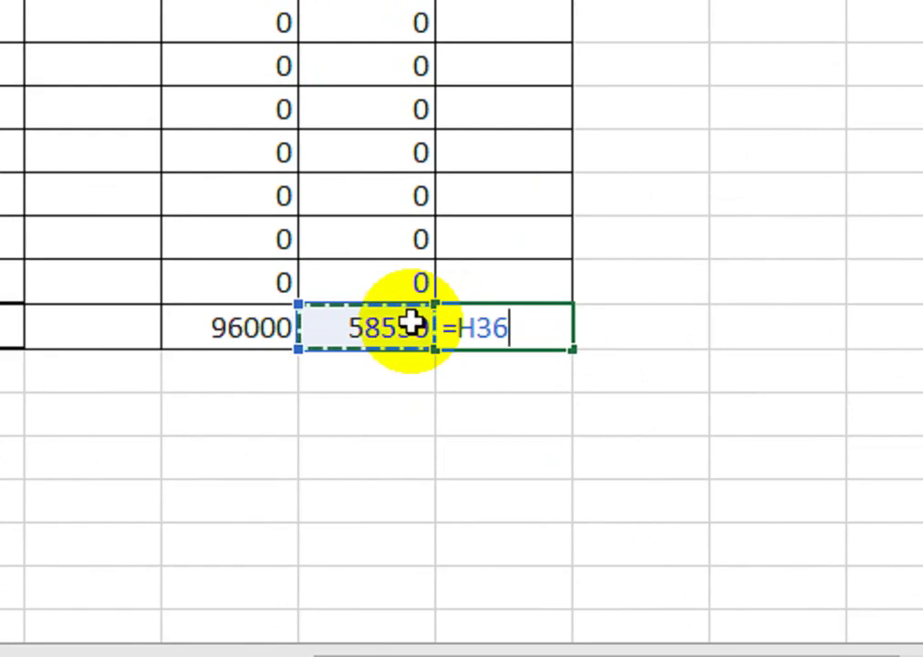
text(/)
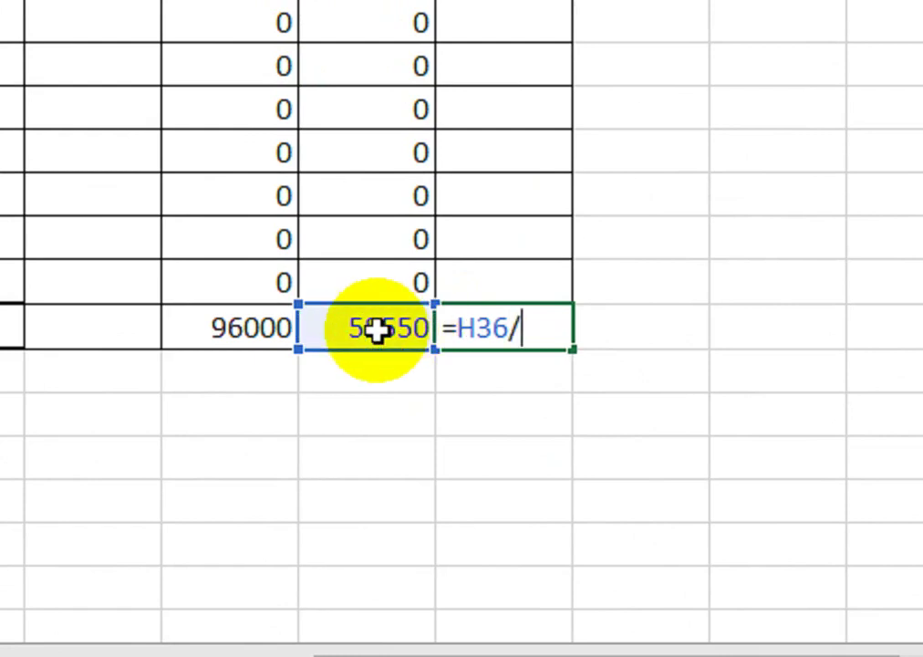
click(377, 331)
key(Left)
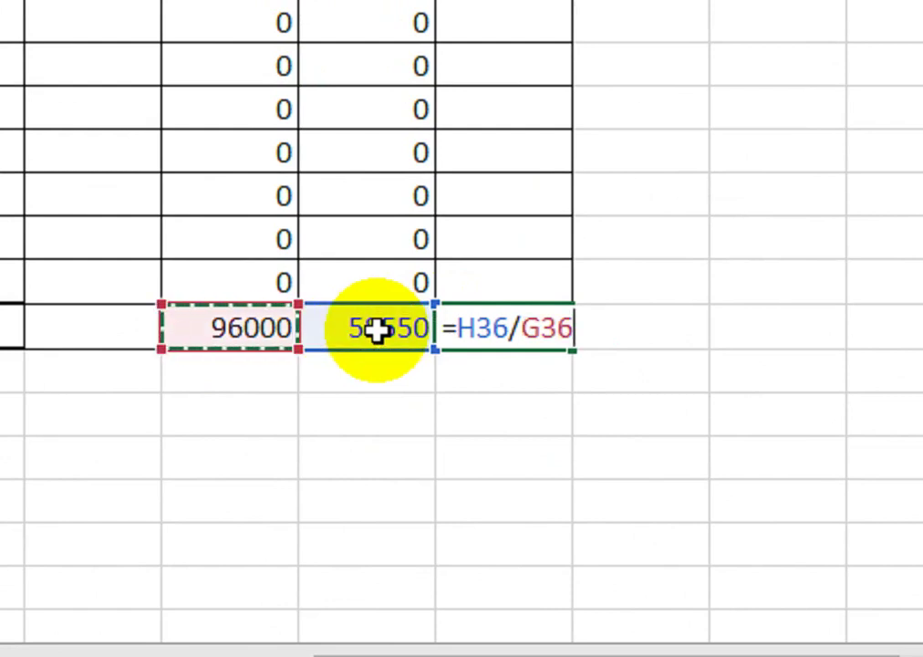
text(*)
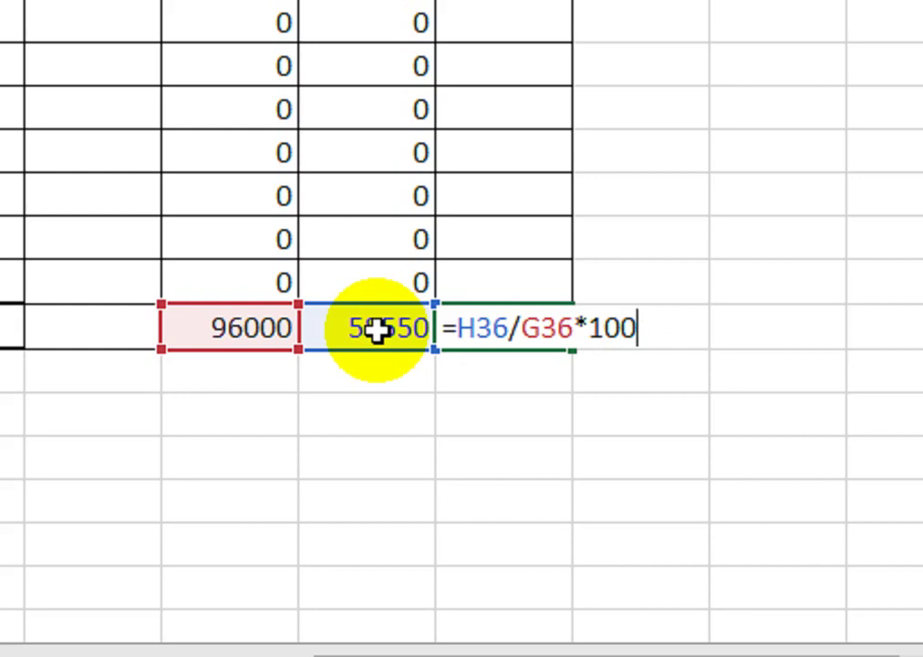
key(Return)
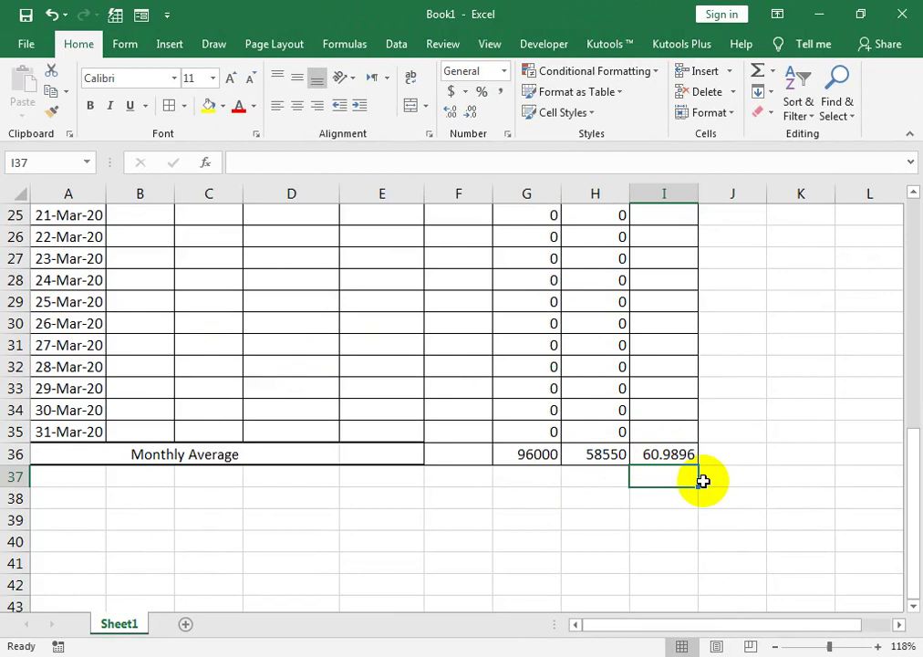
scroll(661, 472, up, 3)
Reduce the I5:I36 efficiency values to two decimals, such as 52.08 and 67.71.
scroll(662, 471, up, 5)
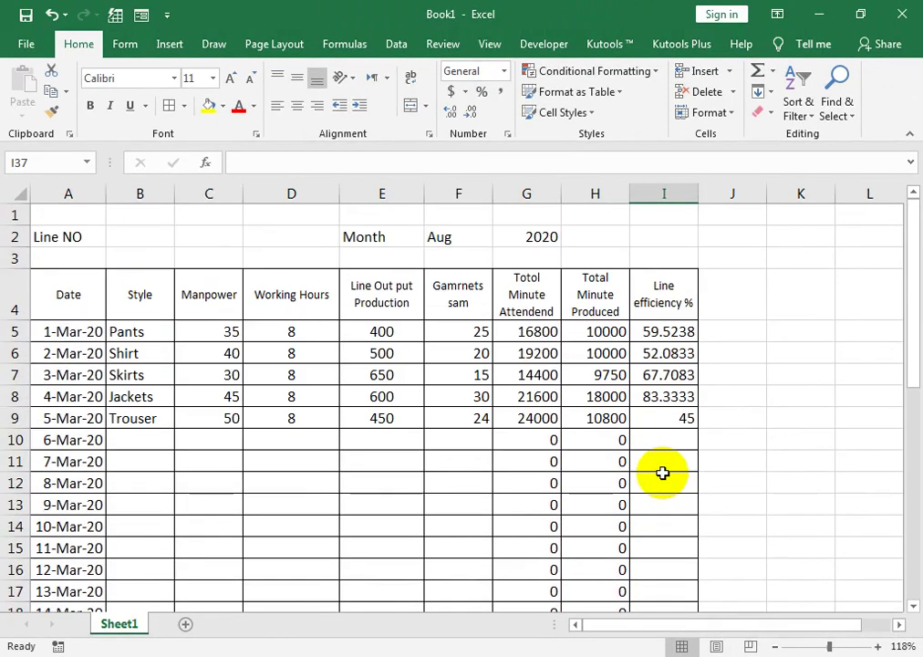
click(673, 330)
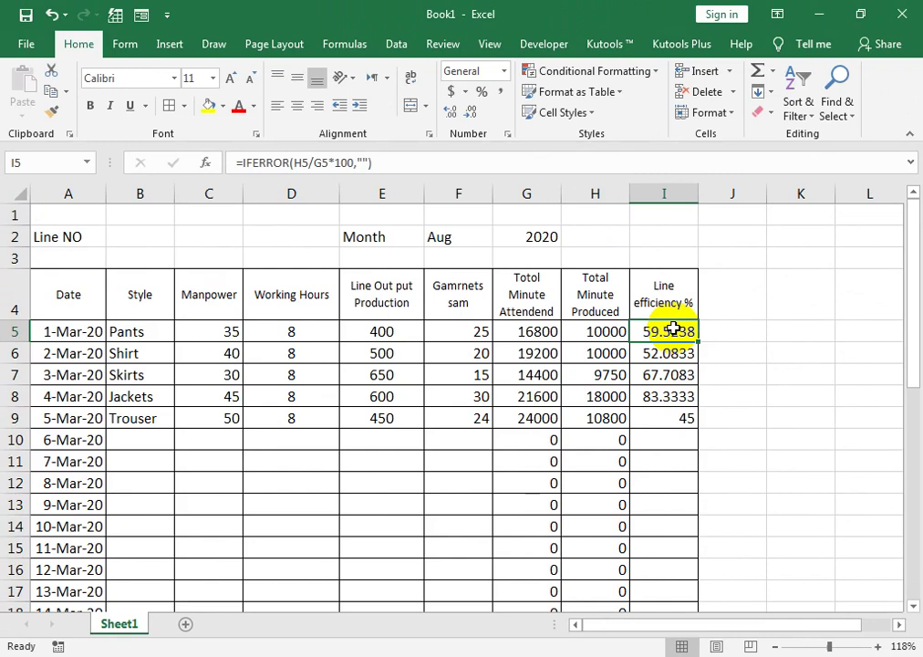
key(ctrl+shift+Down)
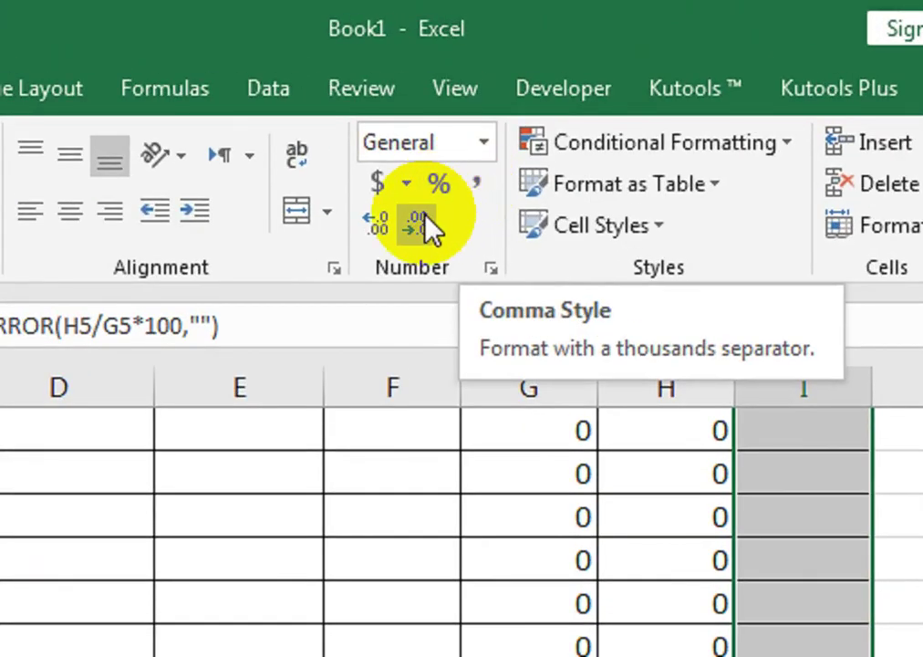
click(429, 228)
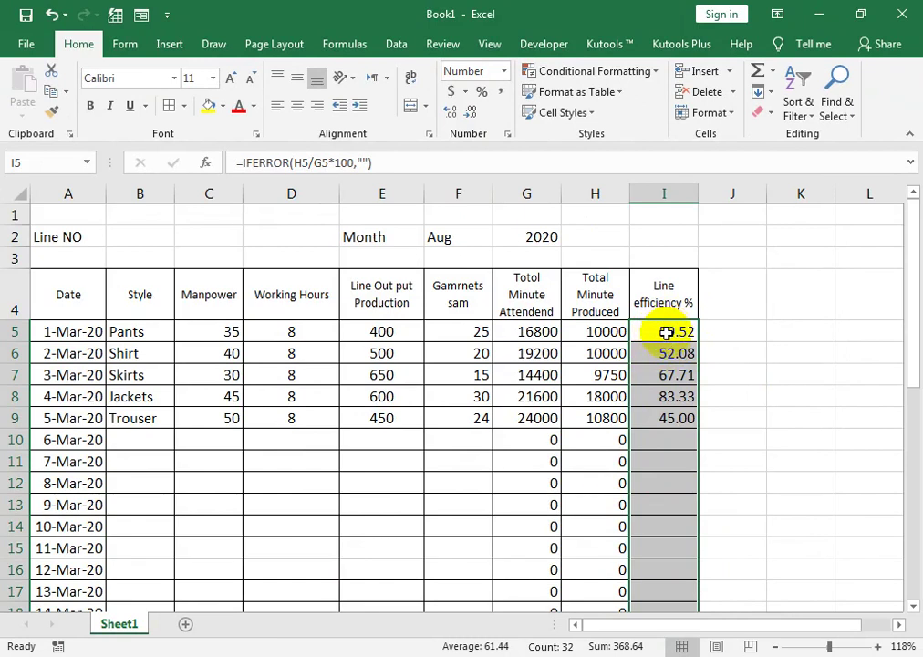
double_click(667, 332)
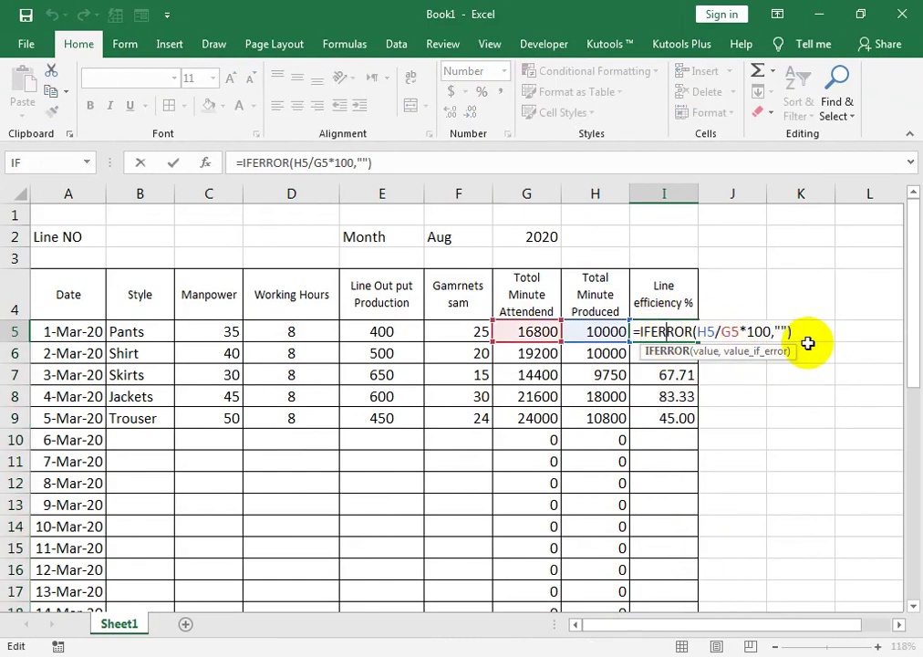
Remove *100 from the I5 formula, fill it down column I, and show the results as centred percentages.
drag(772, 332, 744, 332)
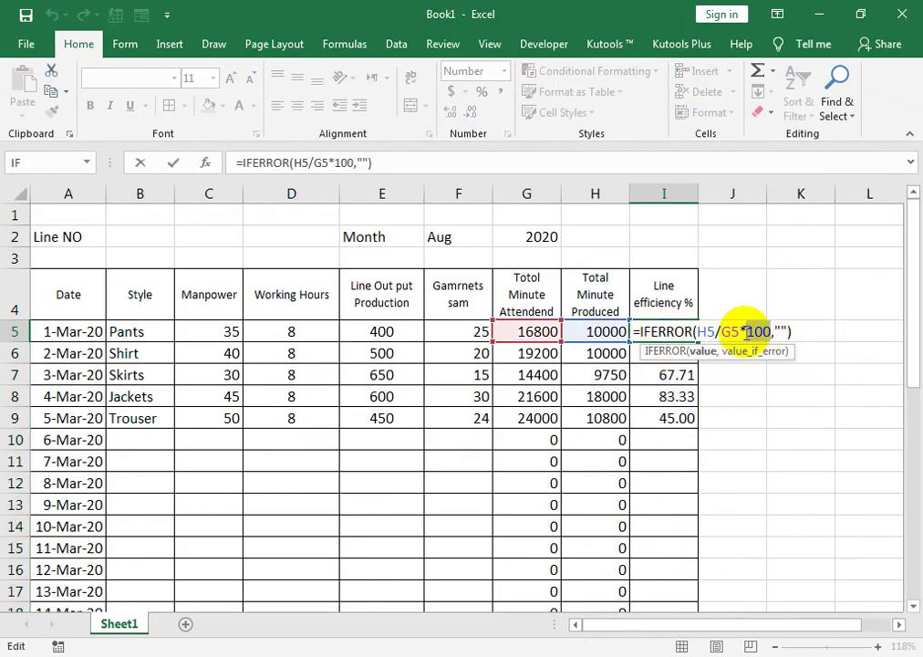
key(BackSpace)
key(Return)
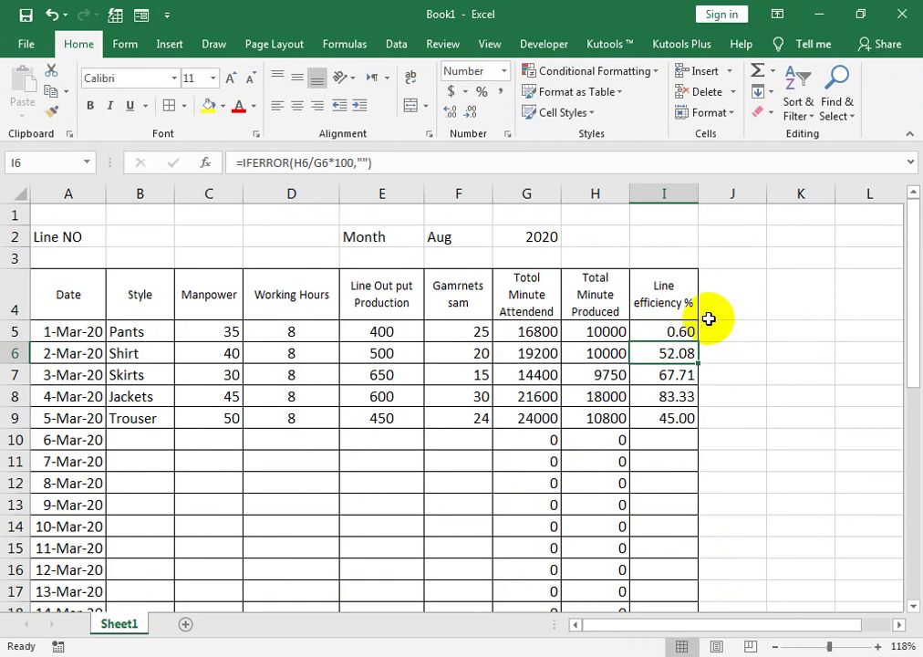
click(695, 335)
double_click(699, 340)
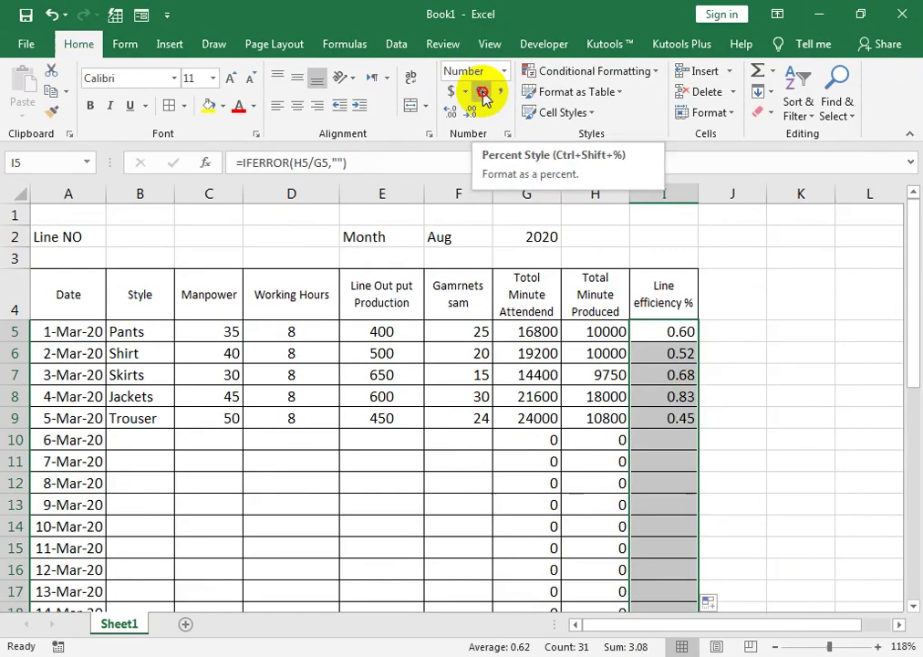
click(481, 91)
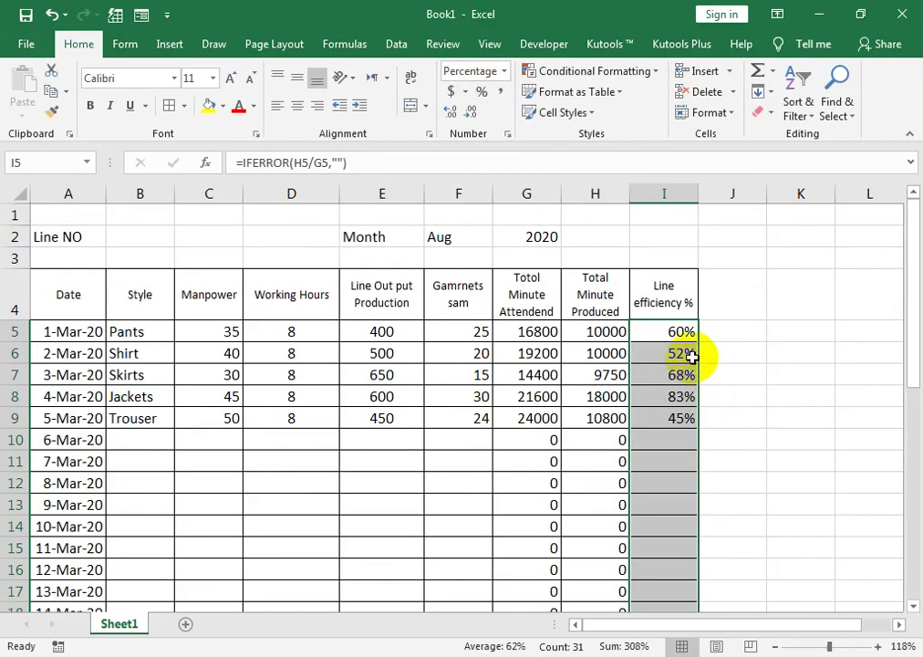
click(296, 106)
scroll(640, 410, down, 8)
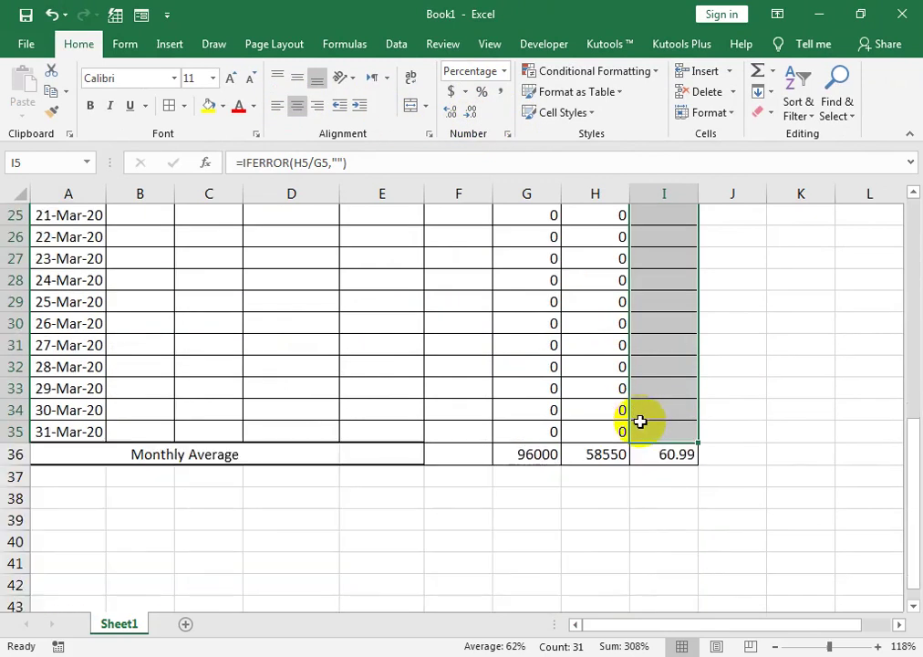
Change I36 to =H36/G36, formatted as a centred percentage showing 61%.
click(673, 456)
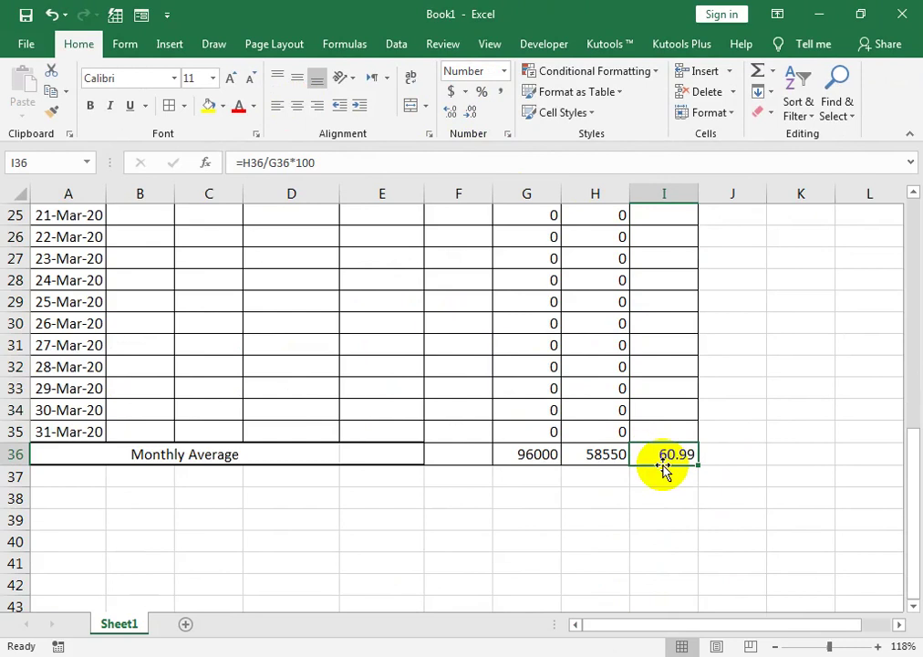
double_click(664, 453)
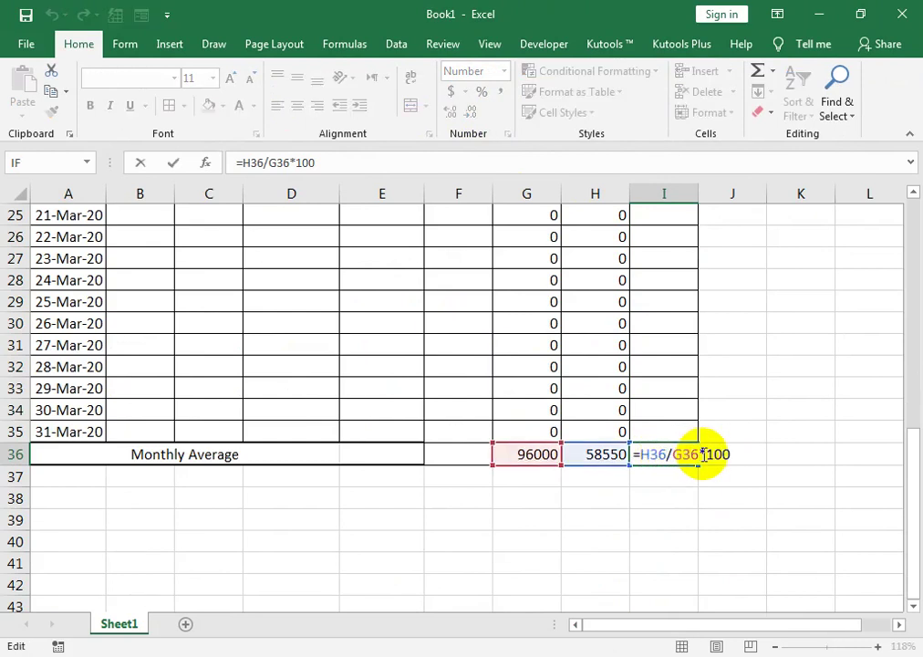
key(BackSpace)
click(595, 497)
click(670, 454)
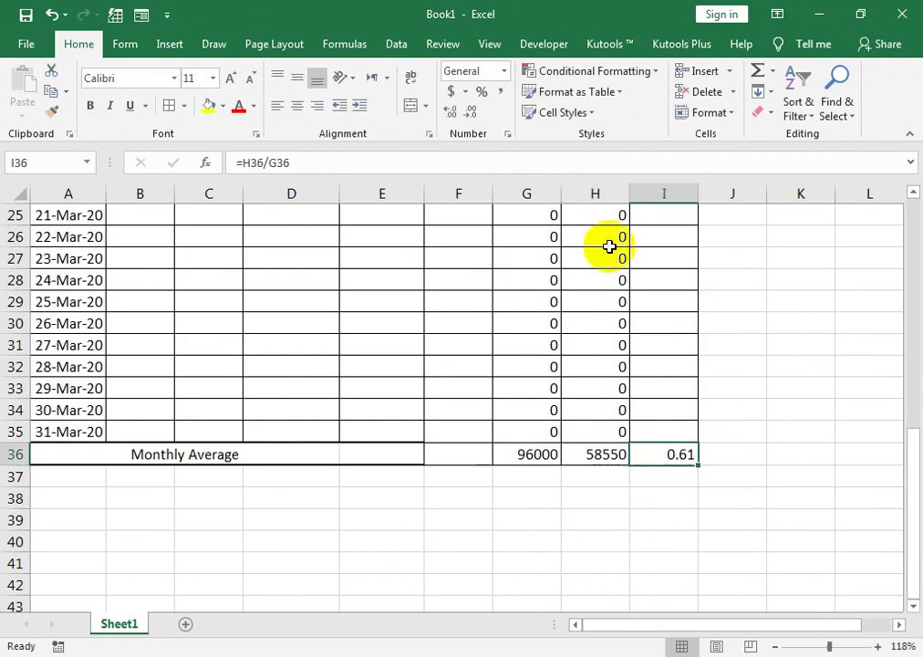
click(482, 94)
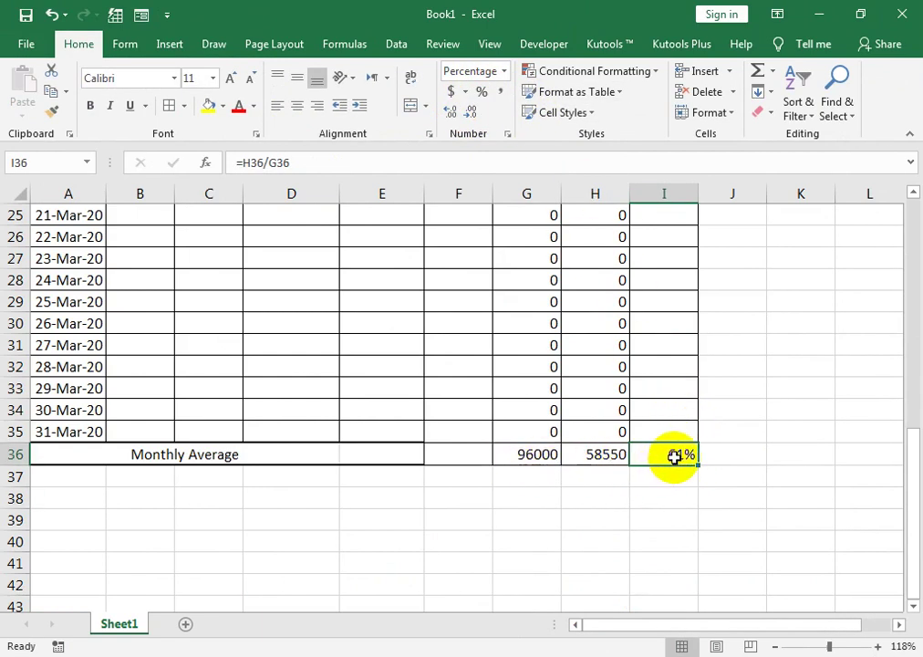
click(296, 104)
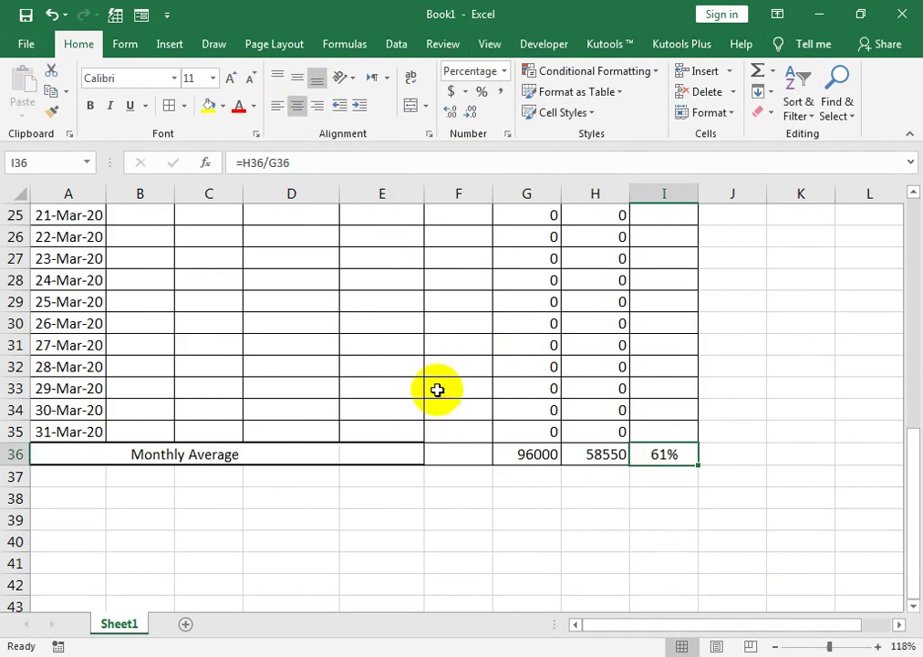
click(112, 462)
Give the Monthly Average row A36:I36 an orange fill, centred alignment and bold text.
key(shift+Right)
key(shift+Right)
key(shift+Right)
key(shift+Right)
key(shift+Right)
scroll(223, 118, down, 1)
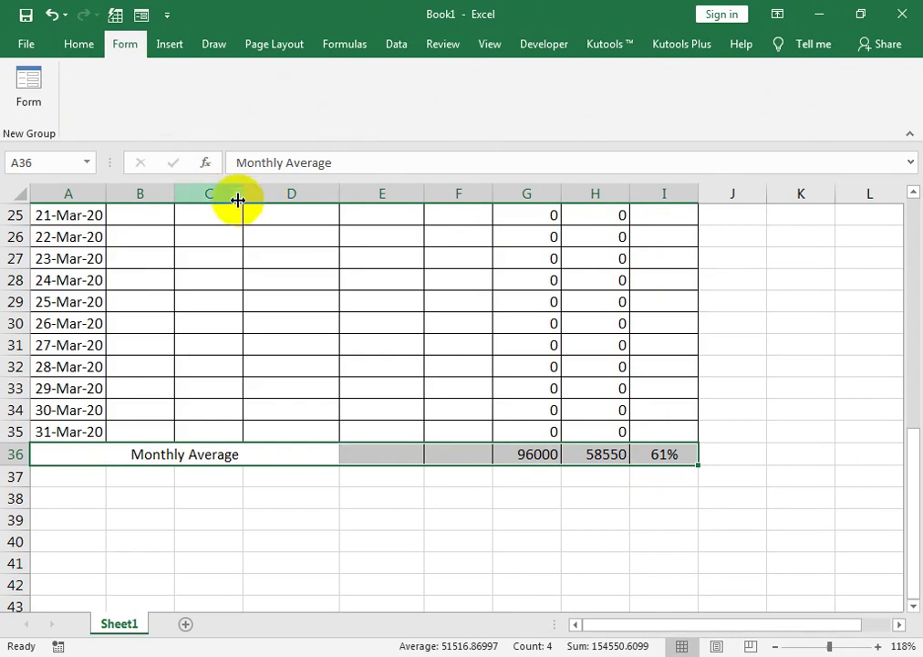
click(91, 46)
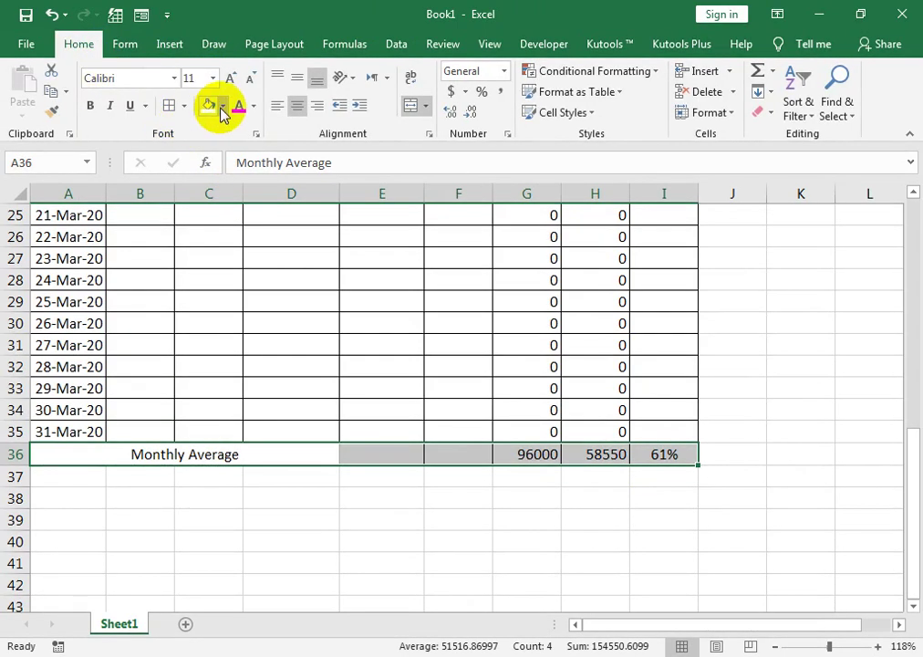
click(223, 106)
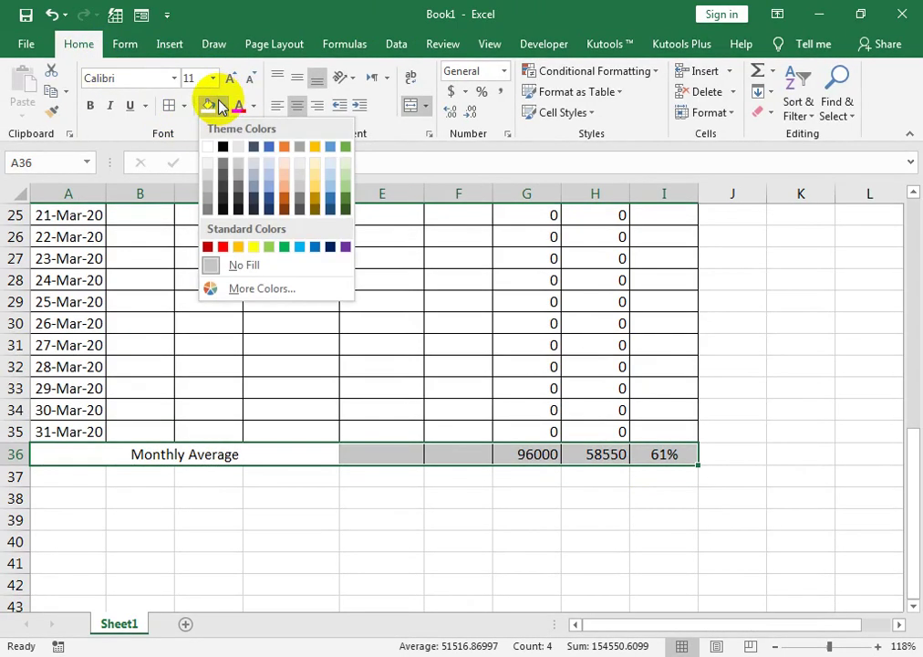
click(238, 246)
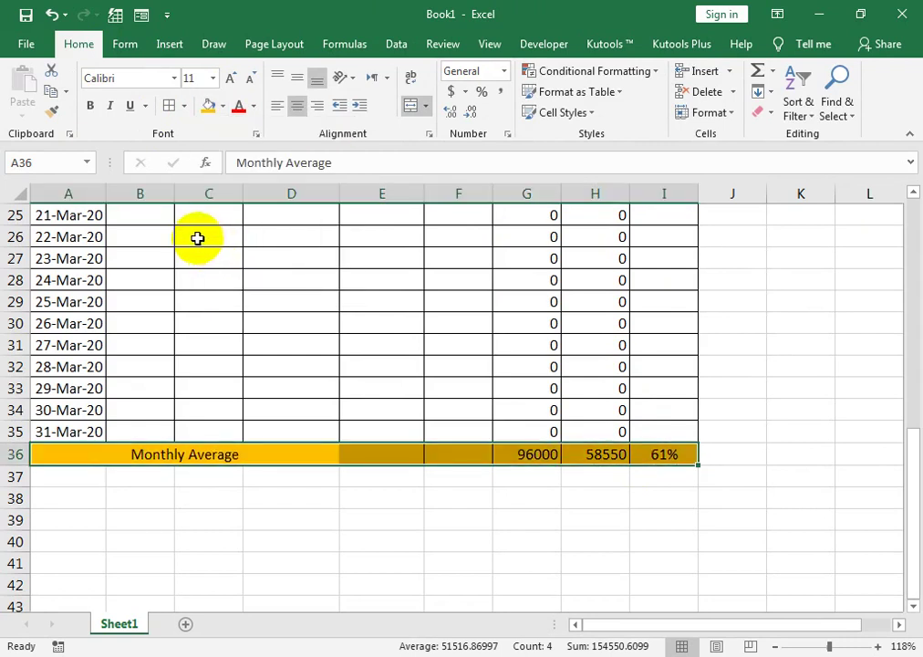
click(294, 114)
click(294, 114)
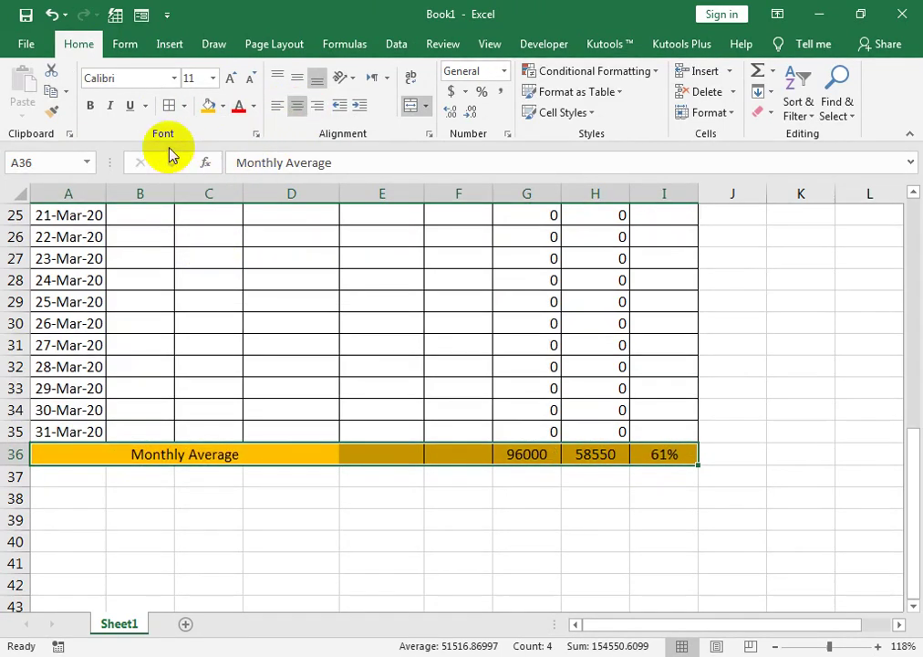
click(88, 107)
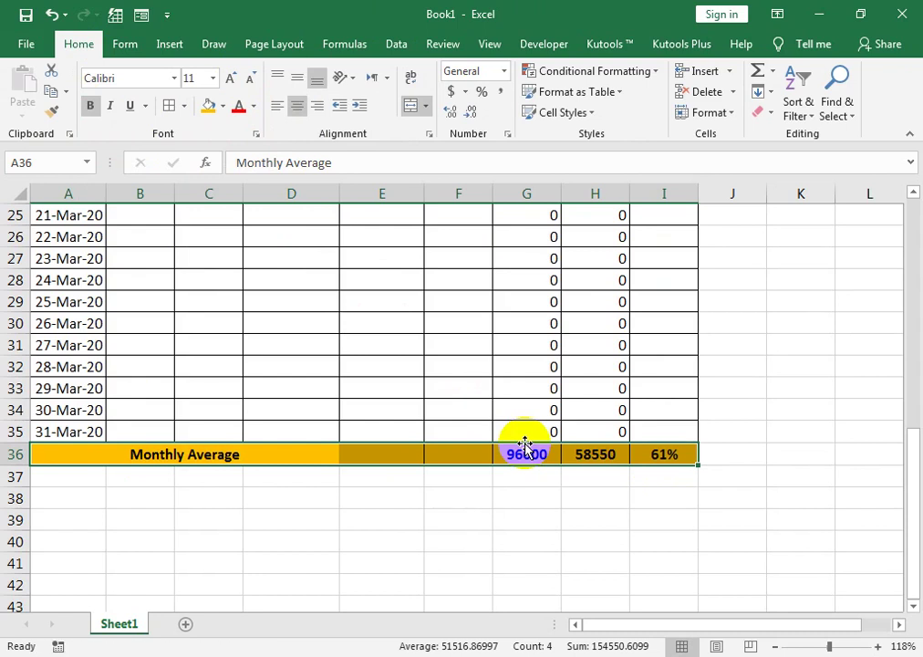
scroll(526, 445, up, 4)
scroll(454, 391, up, 4)
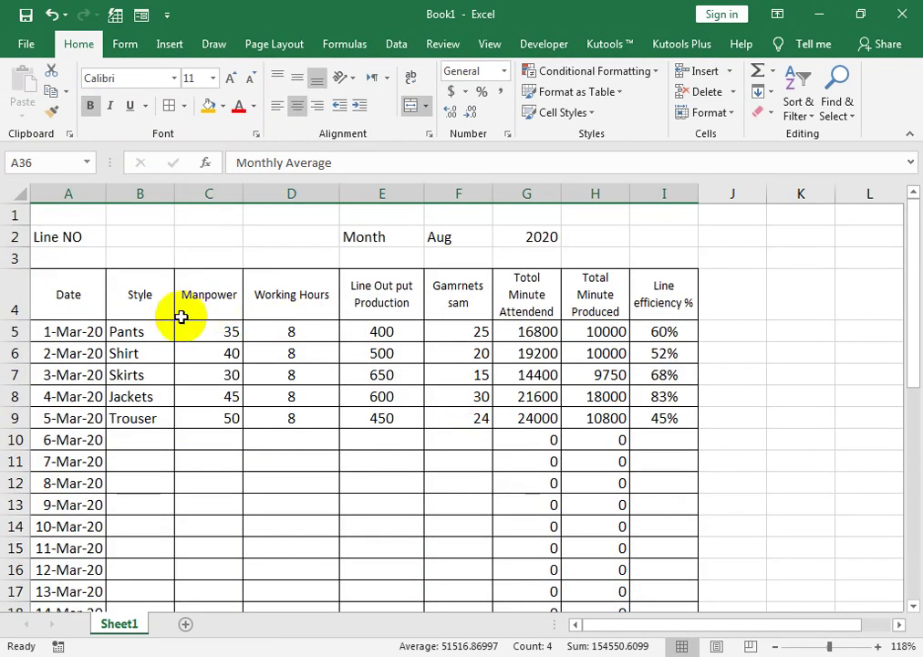
Bold the row 4 headers A4:I4, from Date through Line efficiency %.
click(98, 299)
key(ctrl+shift+Right)
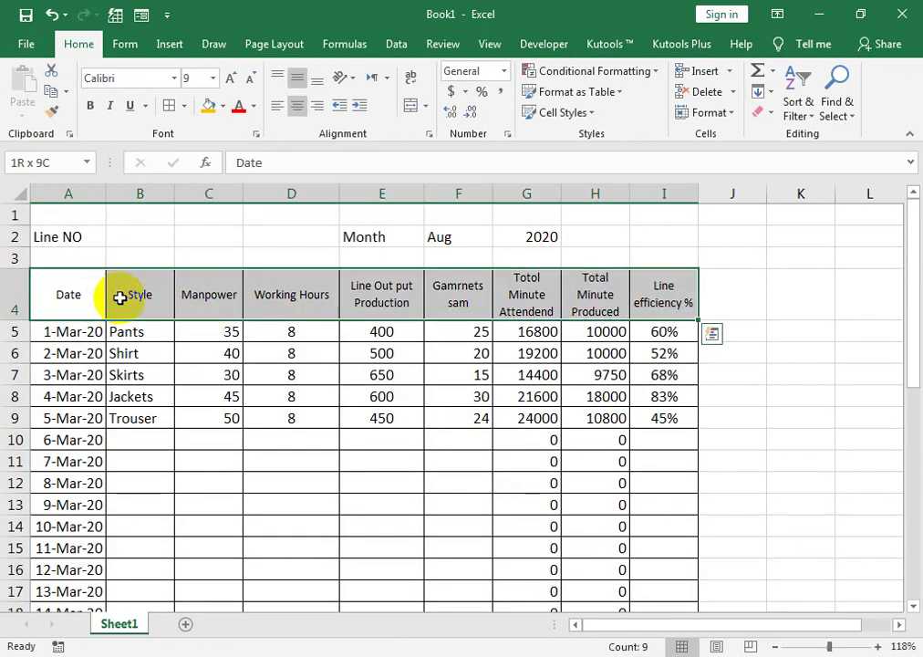
click(90, 106)
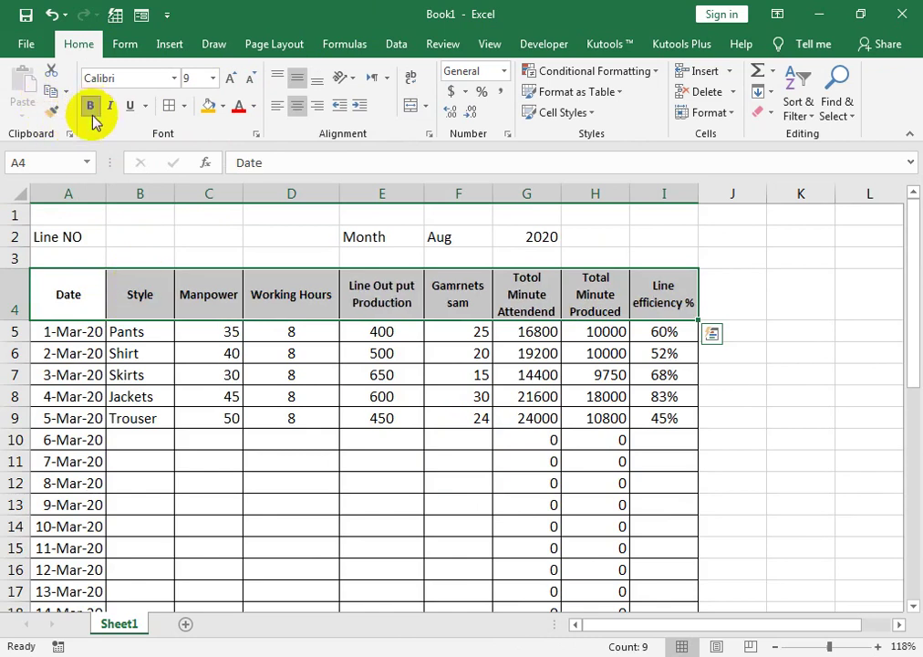
click(156, 305)
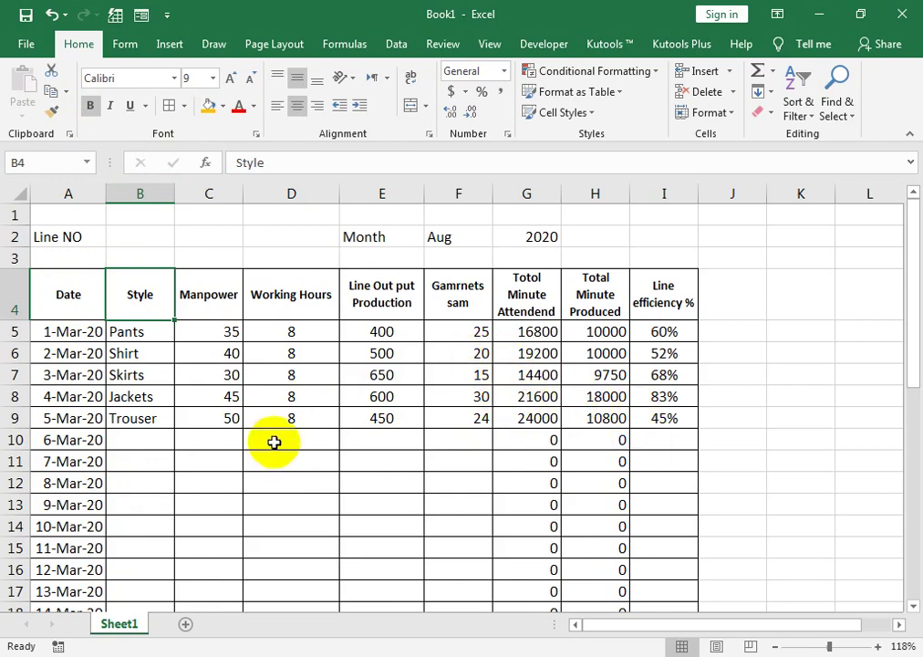
Enter the 6-Mar-20 Shorts row: manpower 20, 8 working hours, output 300, garments SAM 15.
click(139, 445)
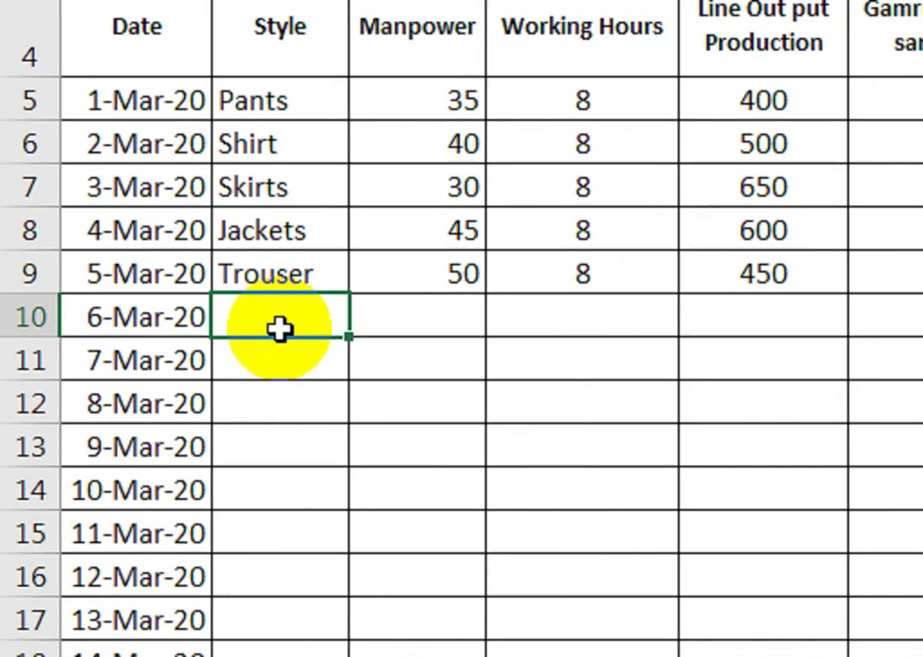
text(Shorts)
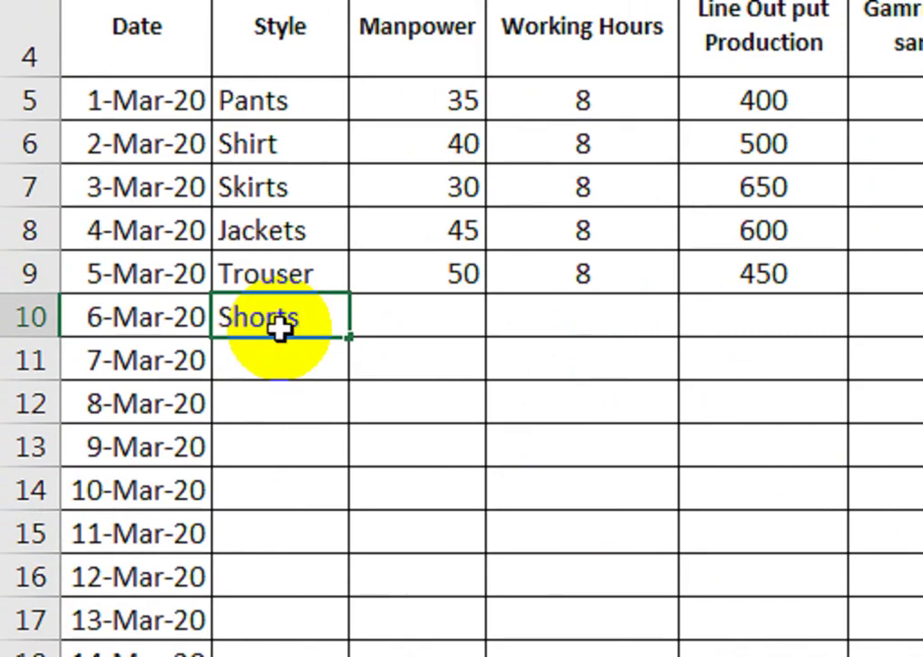
key(Tab)
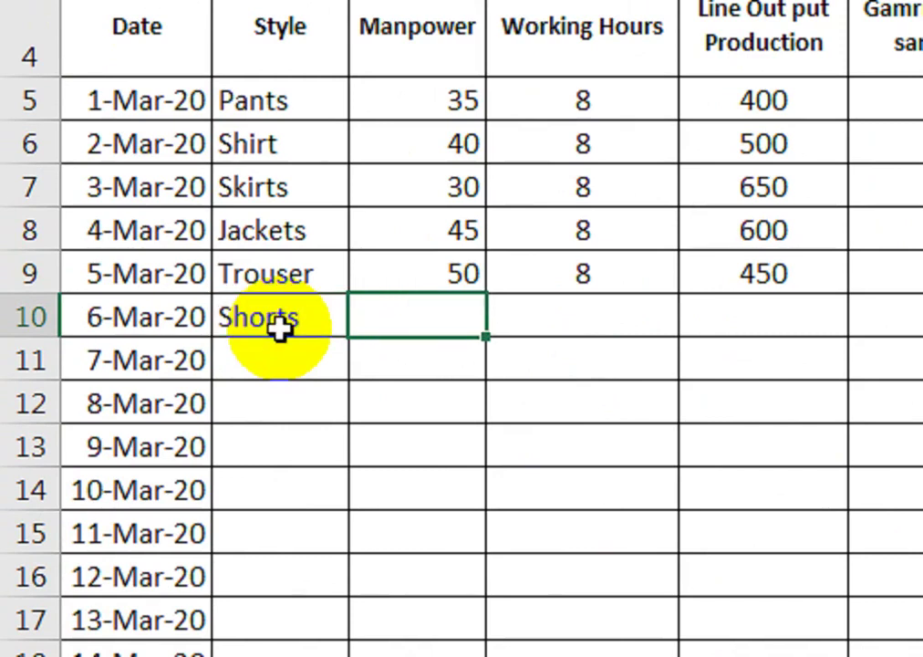
text(20)
key(Tab)
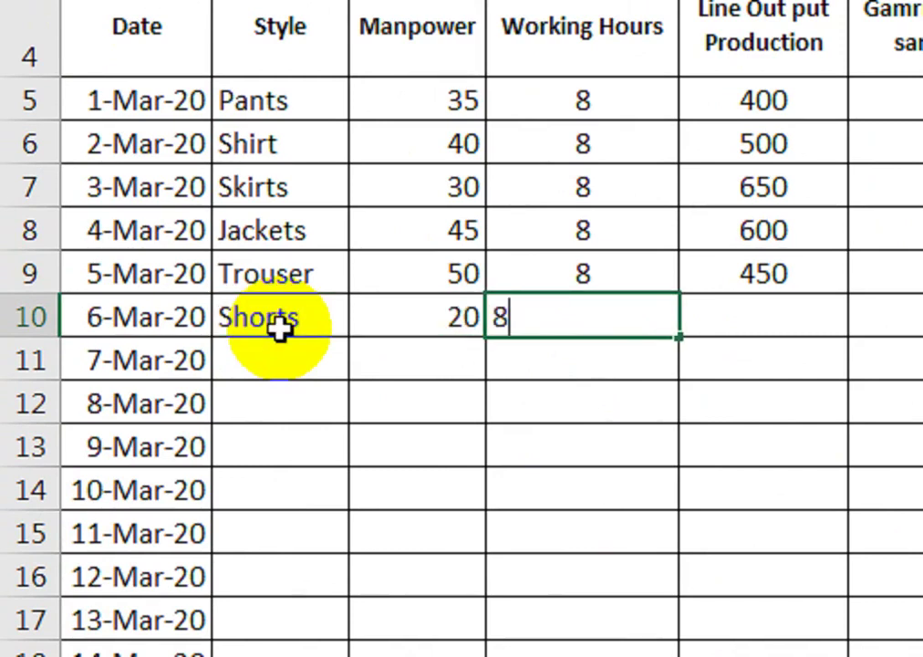
key(Tab)
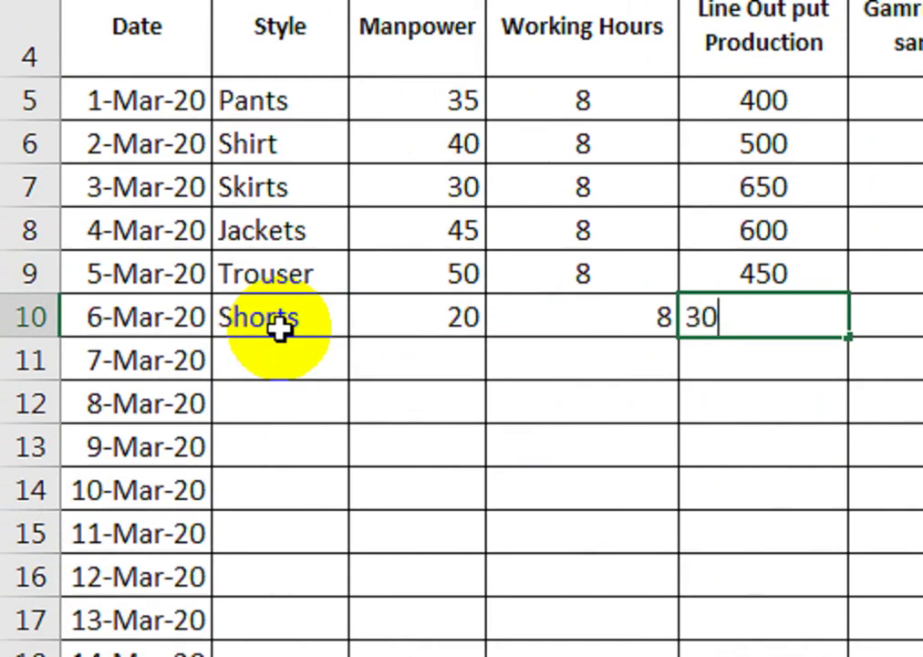
text(0)
key(Tab)
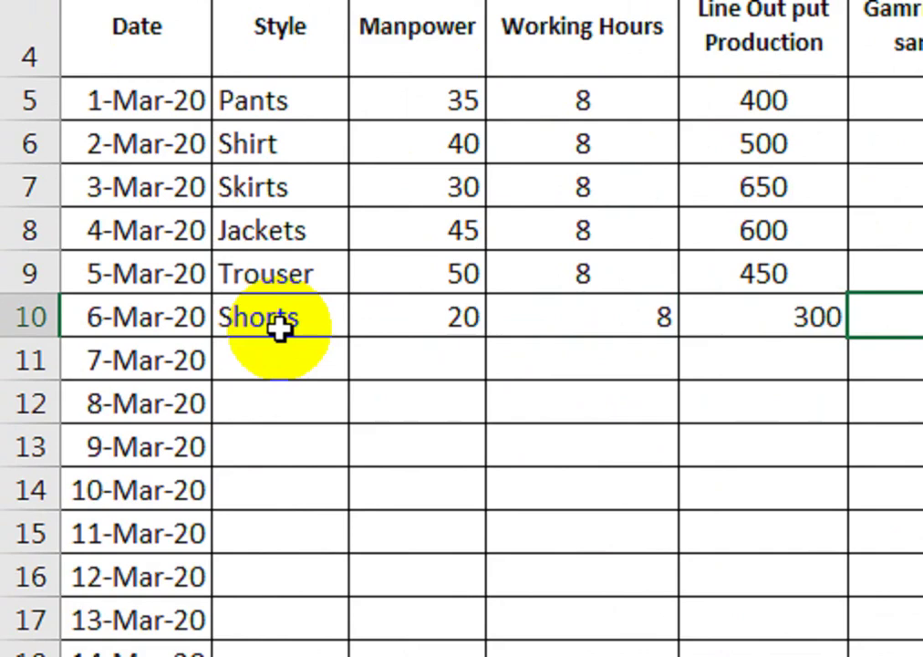
key(BackSpace)
key(BackSpace)
key(Tab)
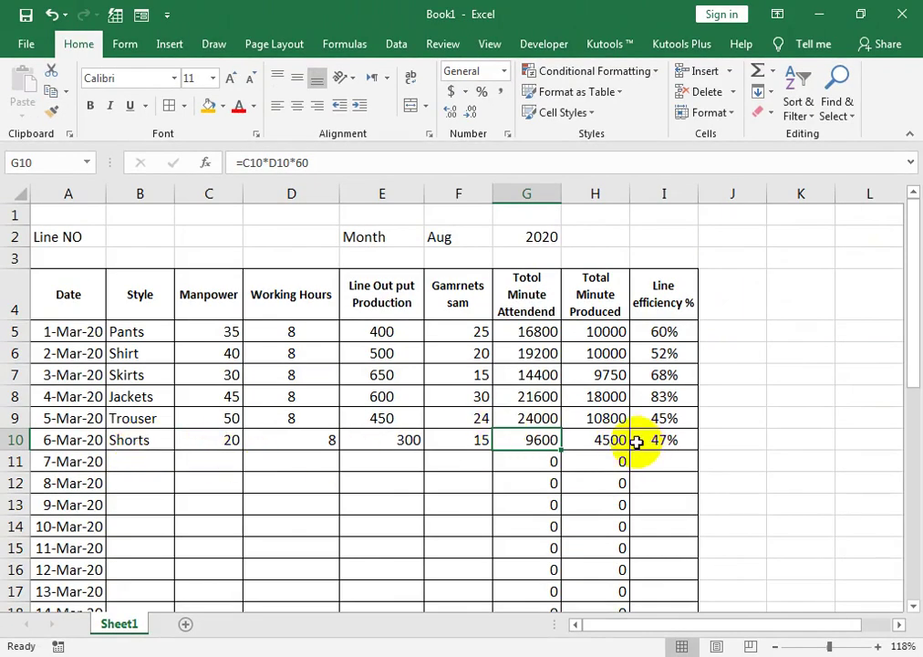
scroll(540, 462, down, 4)
scroll(538, 463, down, 6)
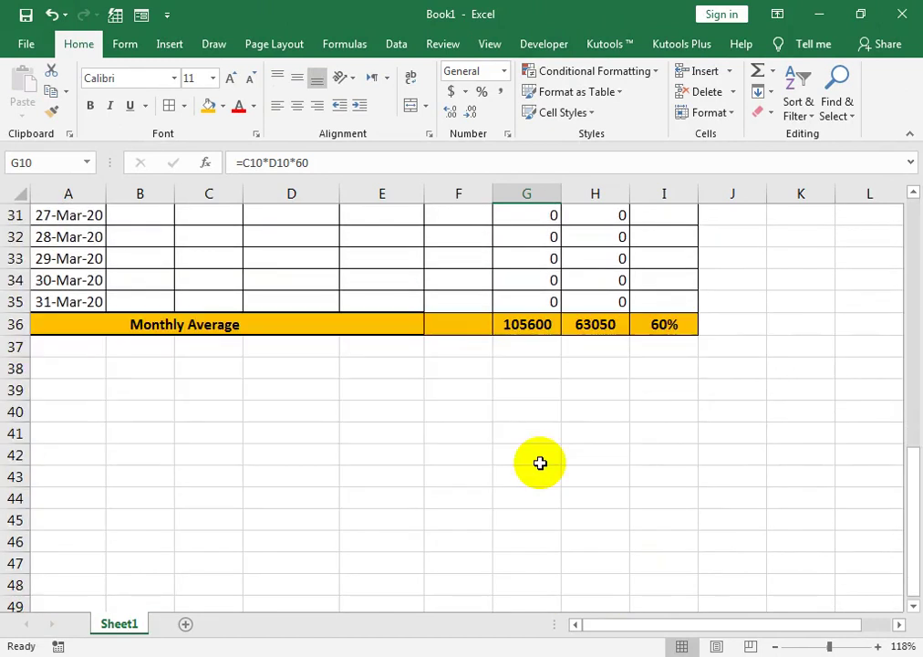